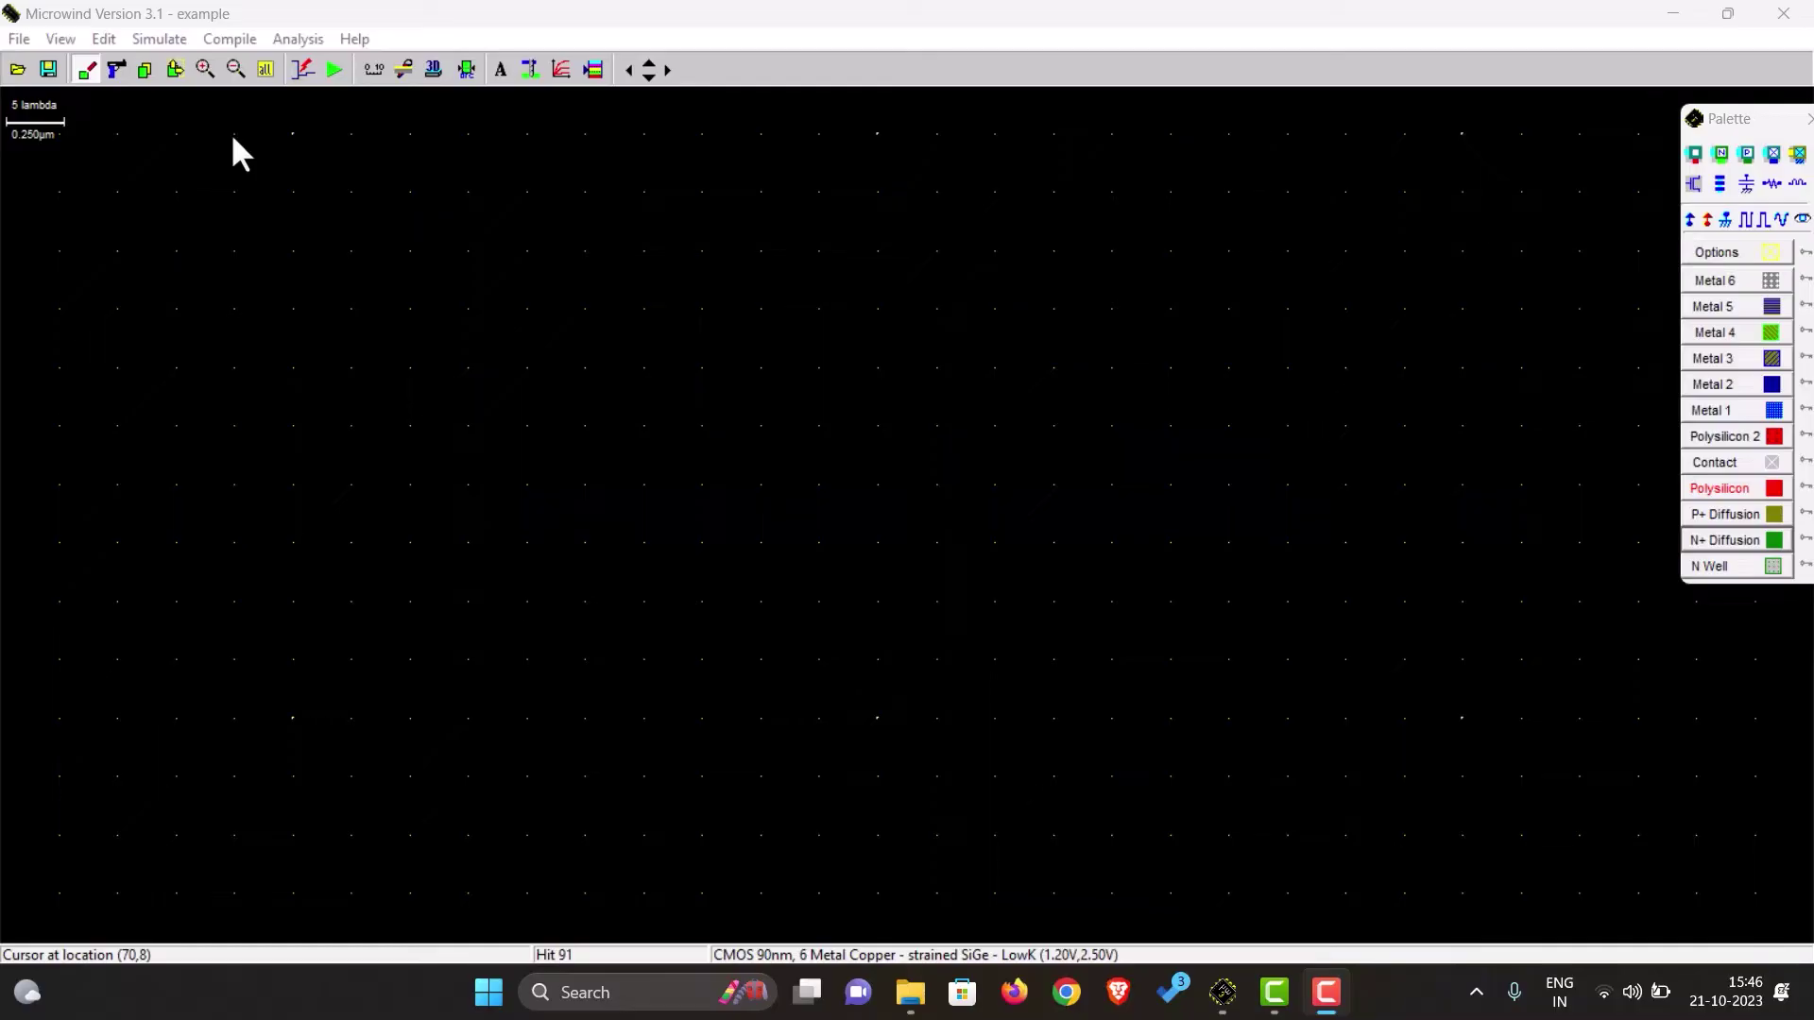
Draw an N Well box of 24 x 16 lambda in the empty layout area
left_click(236, 68)
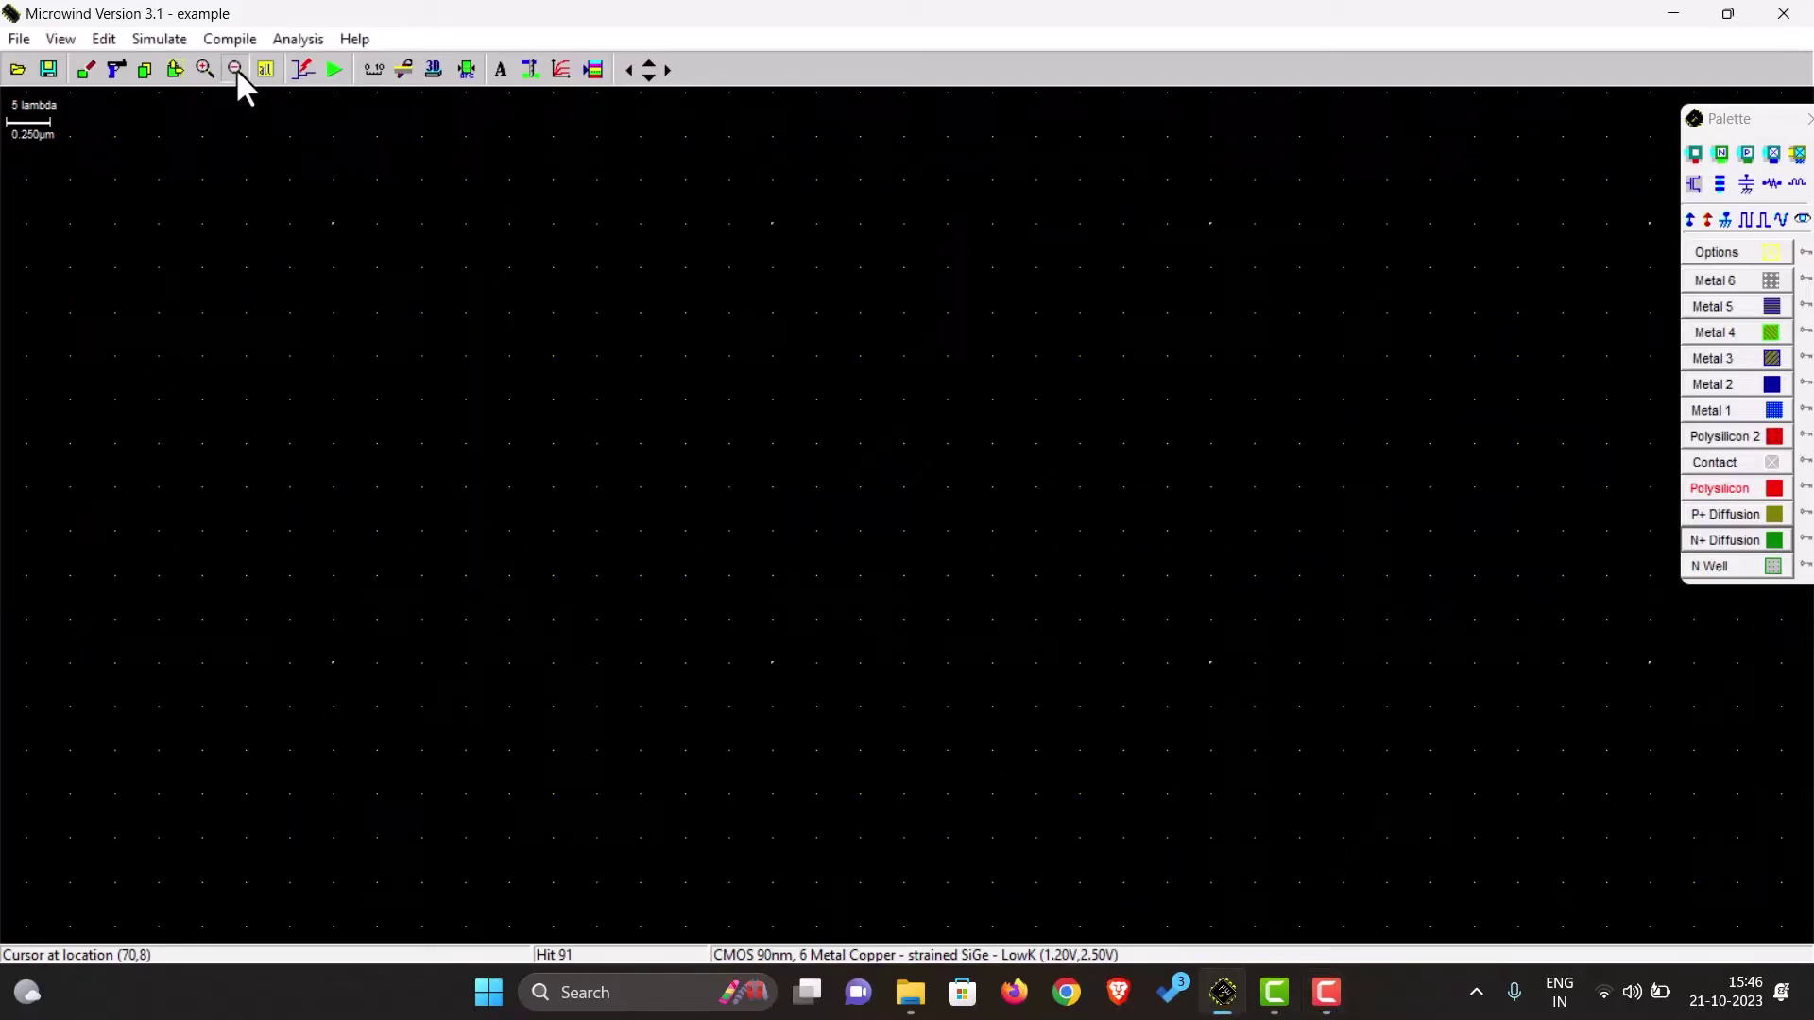
left_click(206, 68)
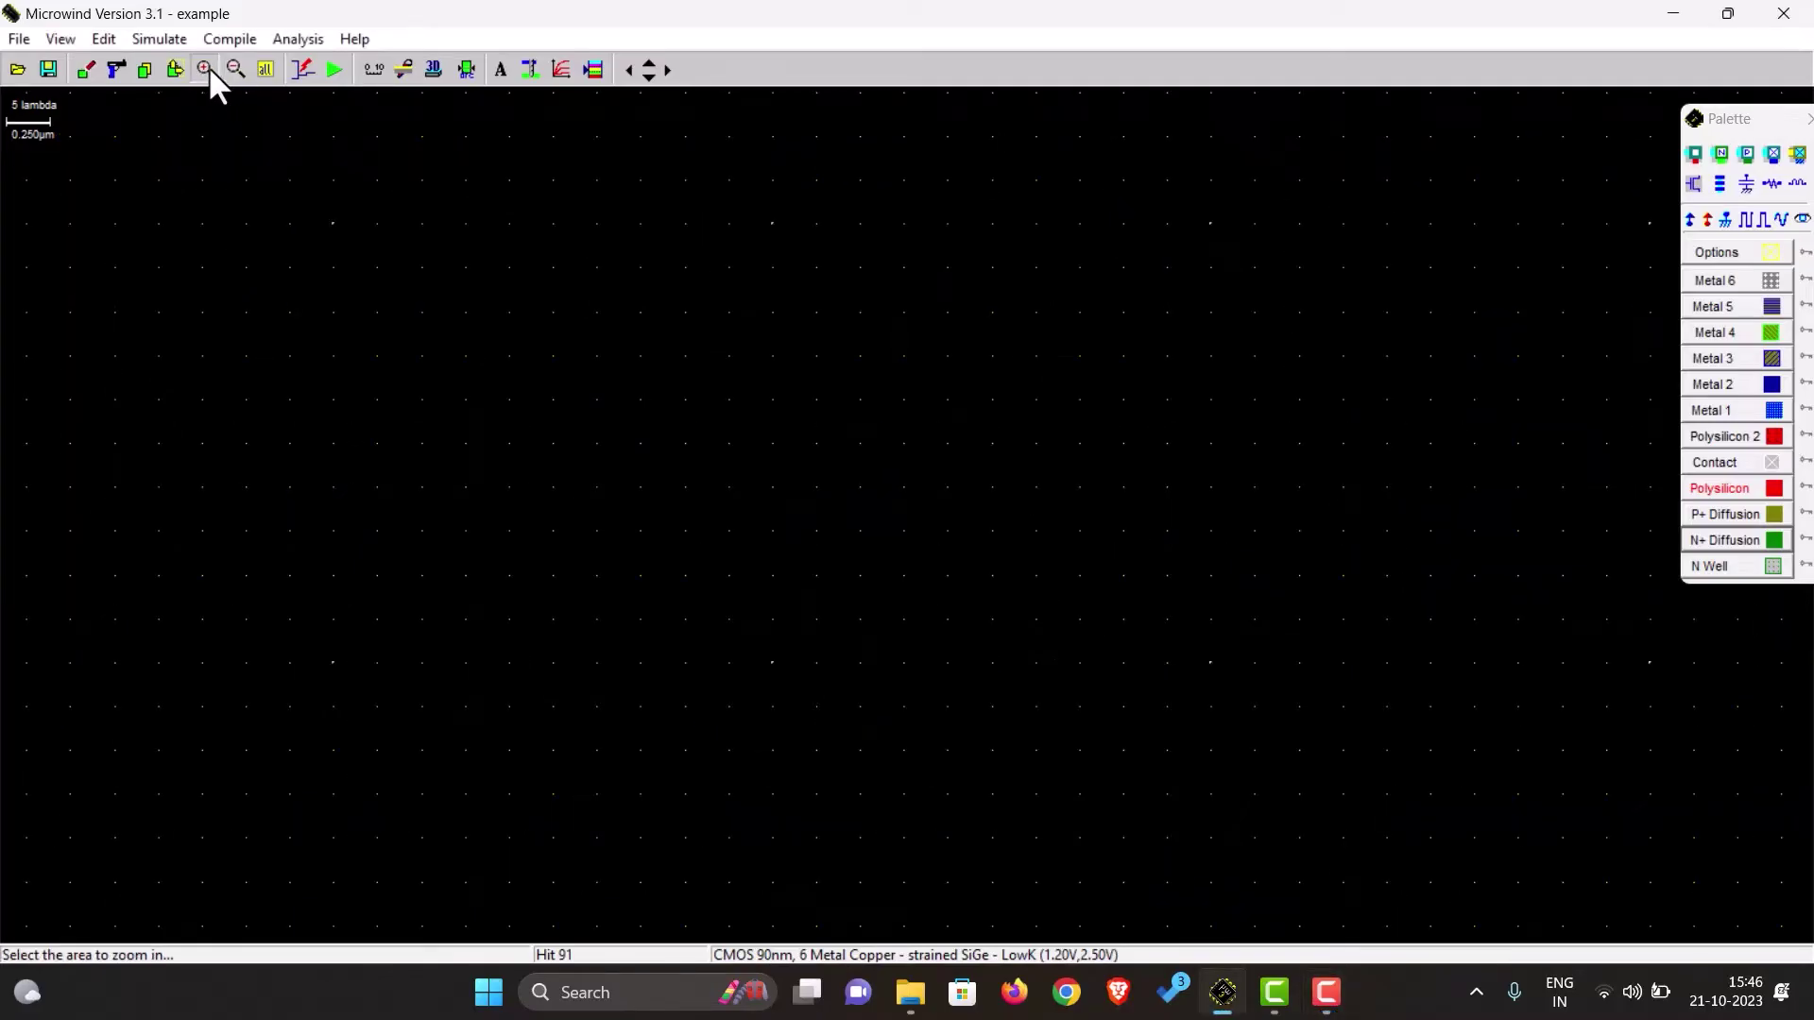
left_click(333, 188)
left_click(308, 178)
left_click(385, 217)
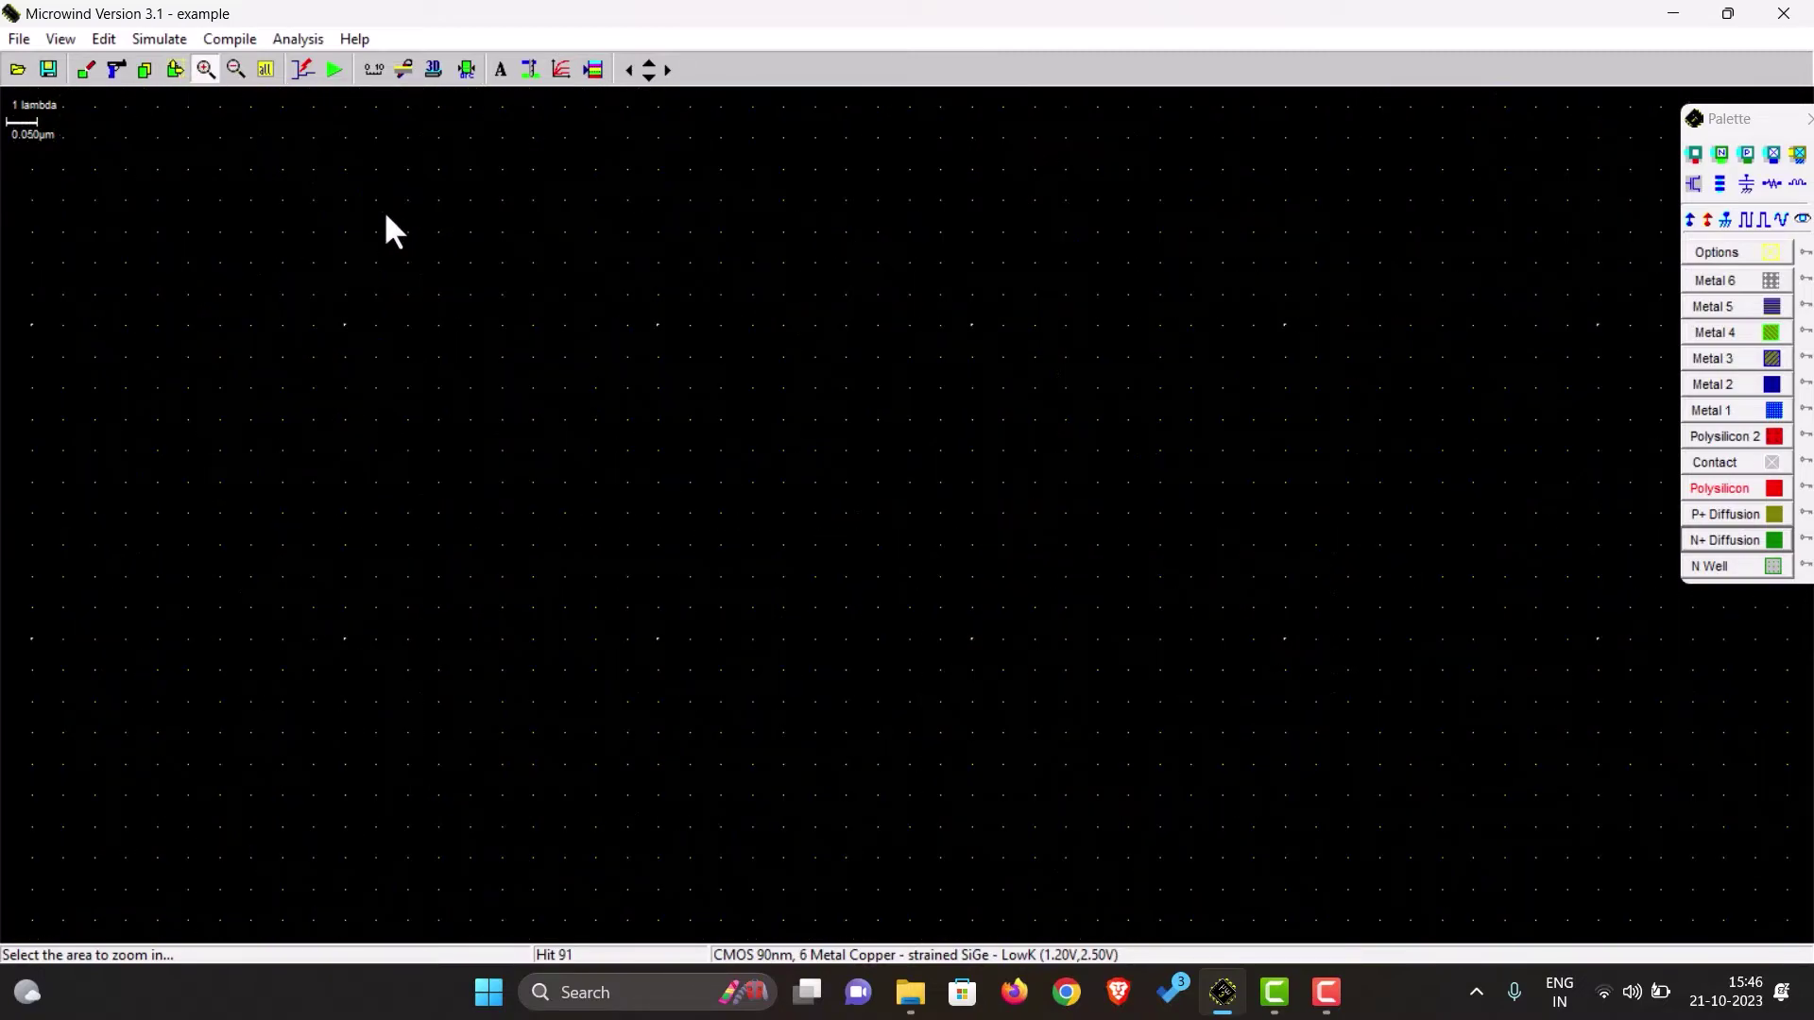
left_click(205, 69)
left_click(433, 227)
left_click(1714, 568)
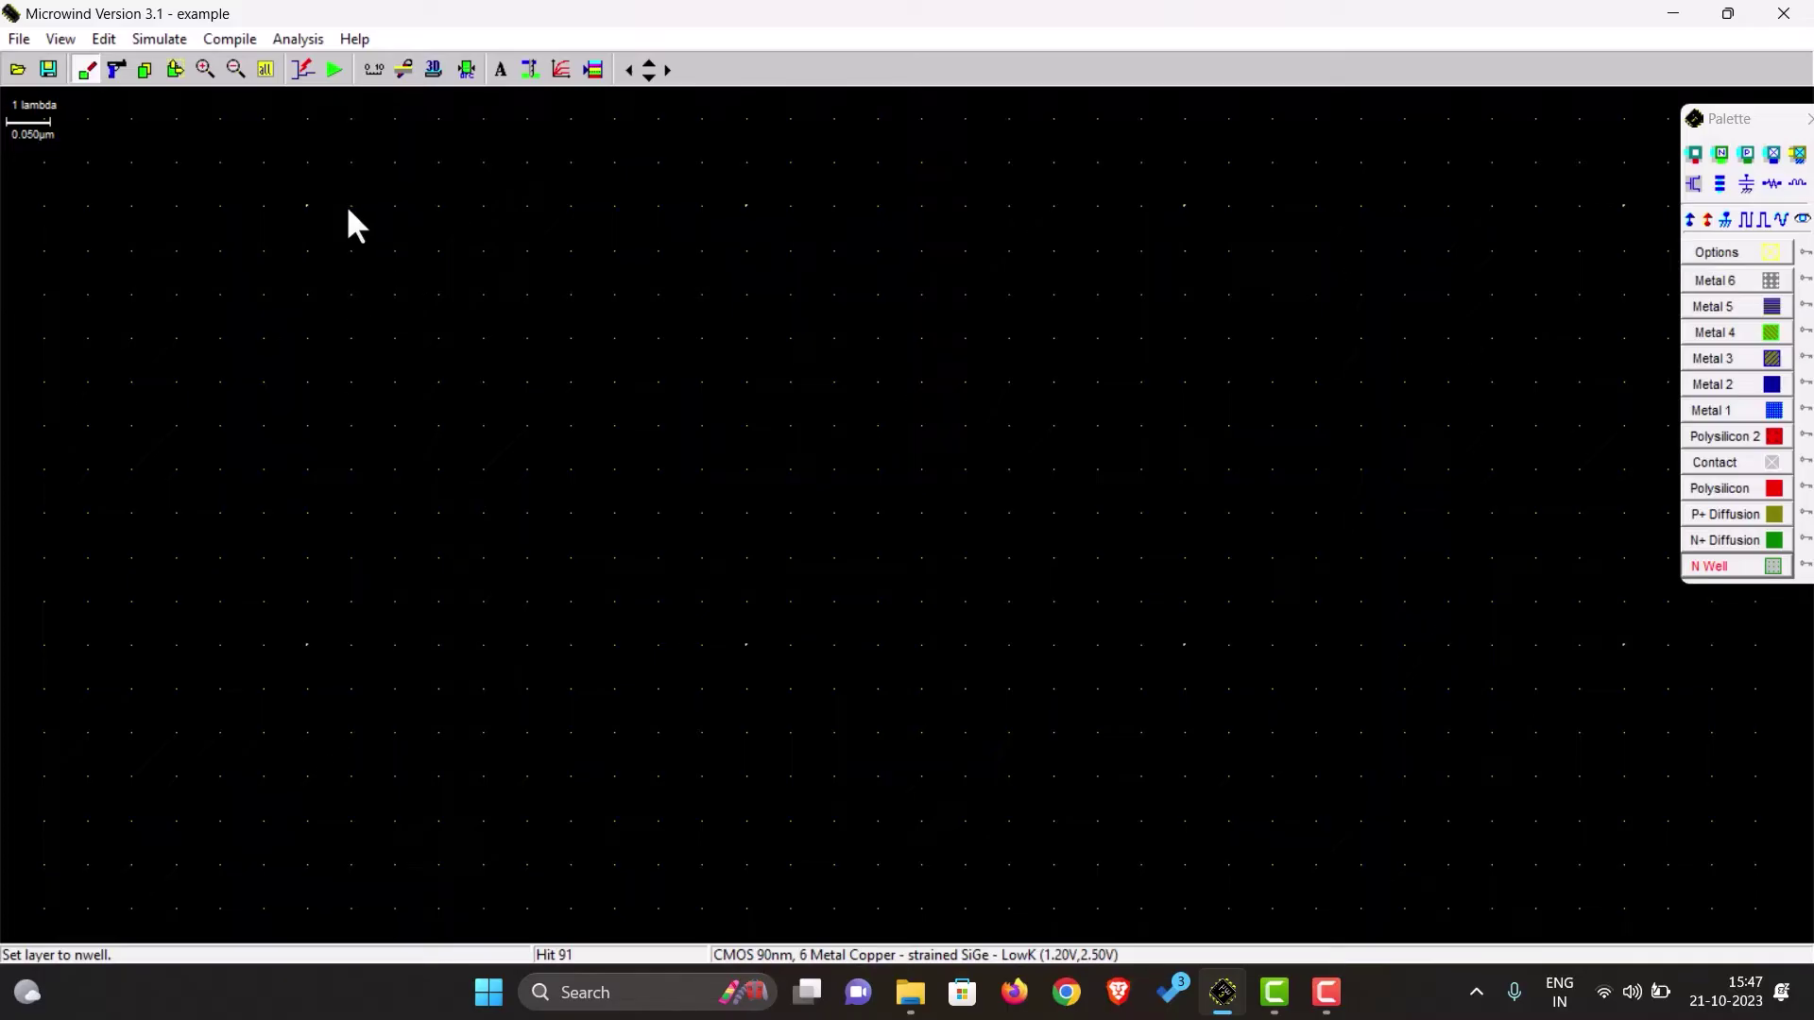
left_click_drag(350, 206, 1399, 892)
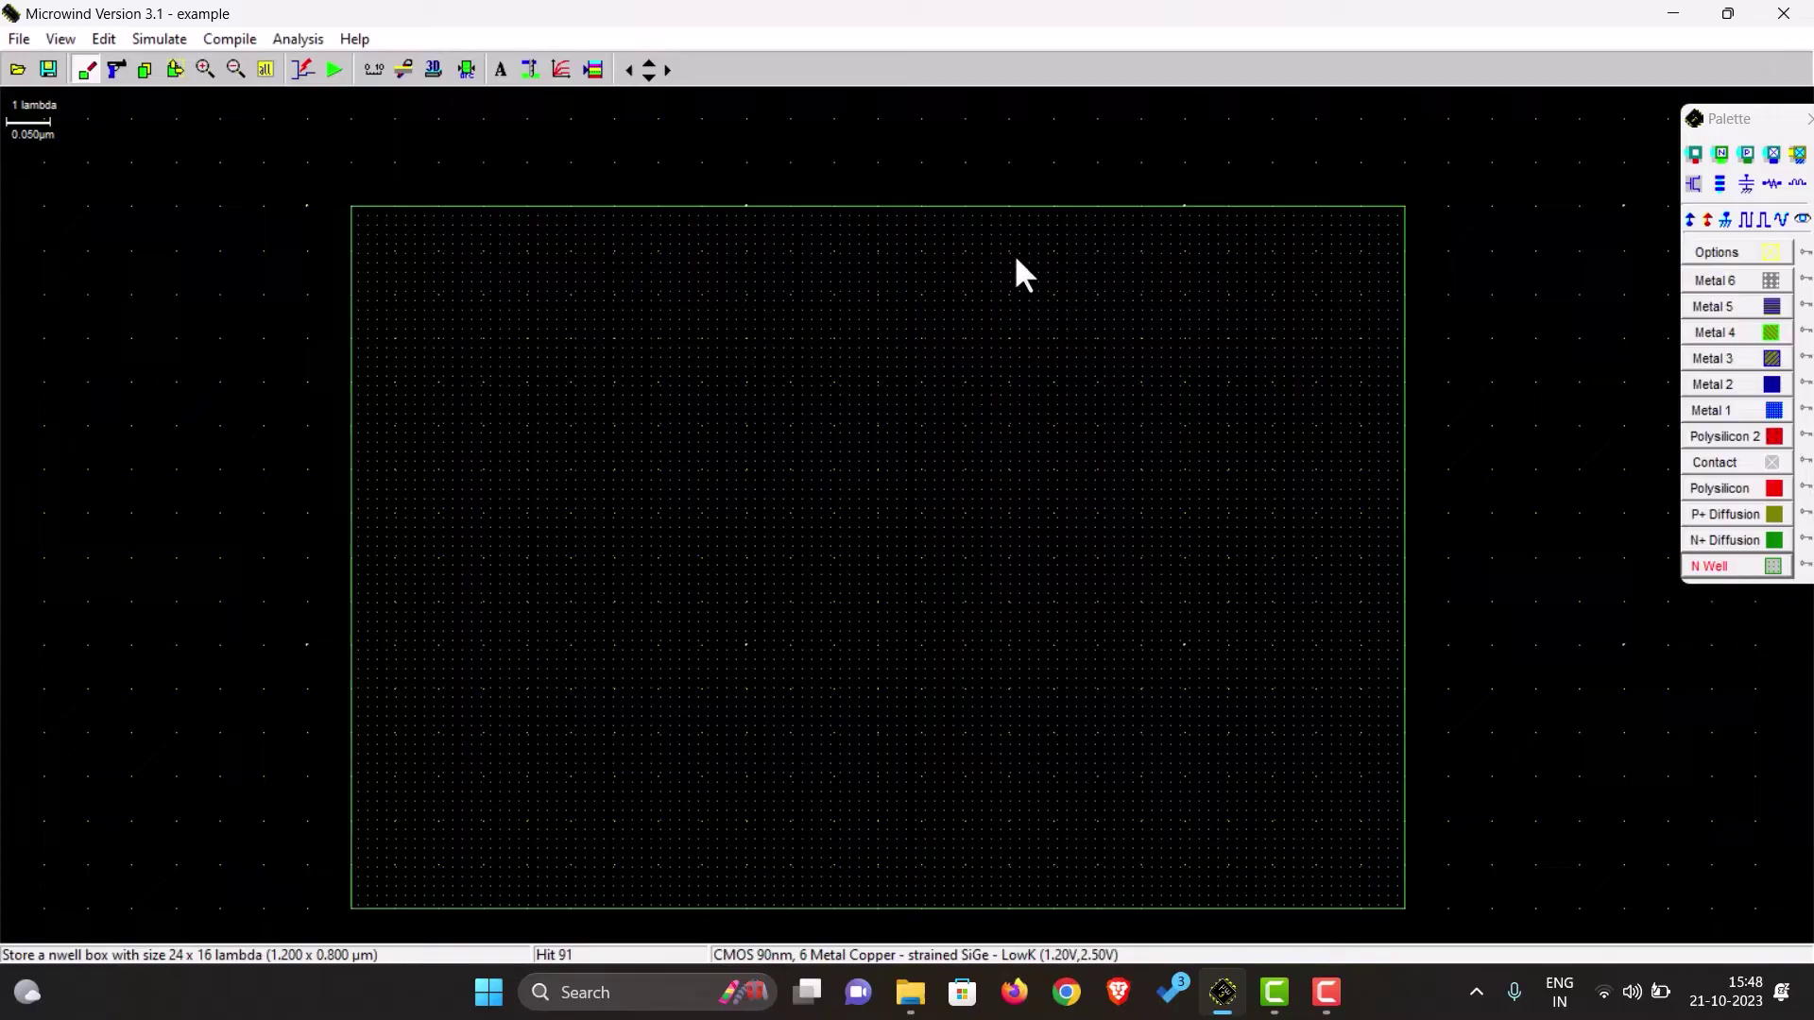
Draw a 12 x 4 lambda P+ Diffusion box centred in the N Well, crossed vertically by a 2 x 10 lambda Polysilicon gate
left_click(646, 75)
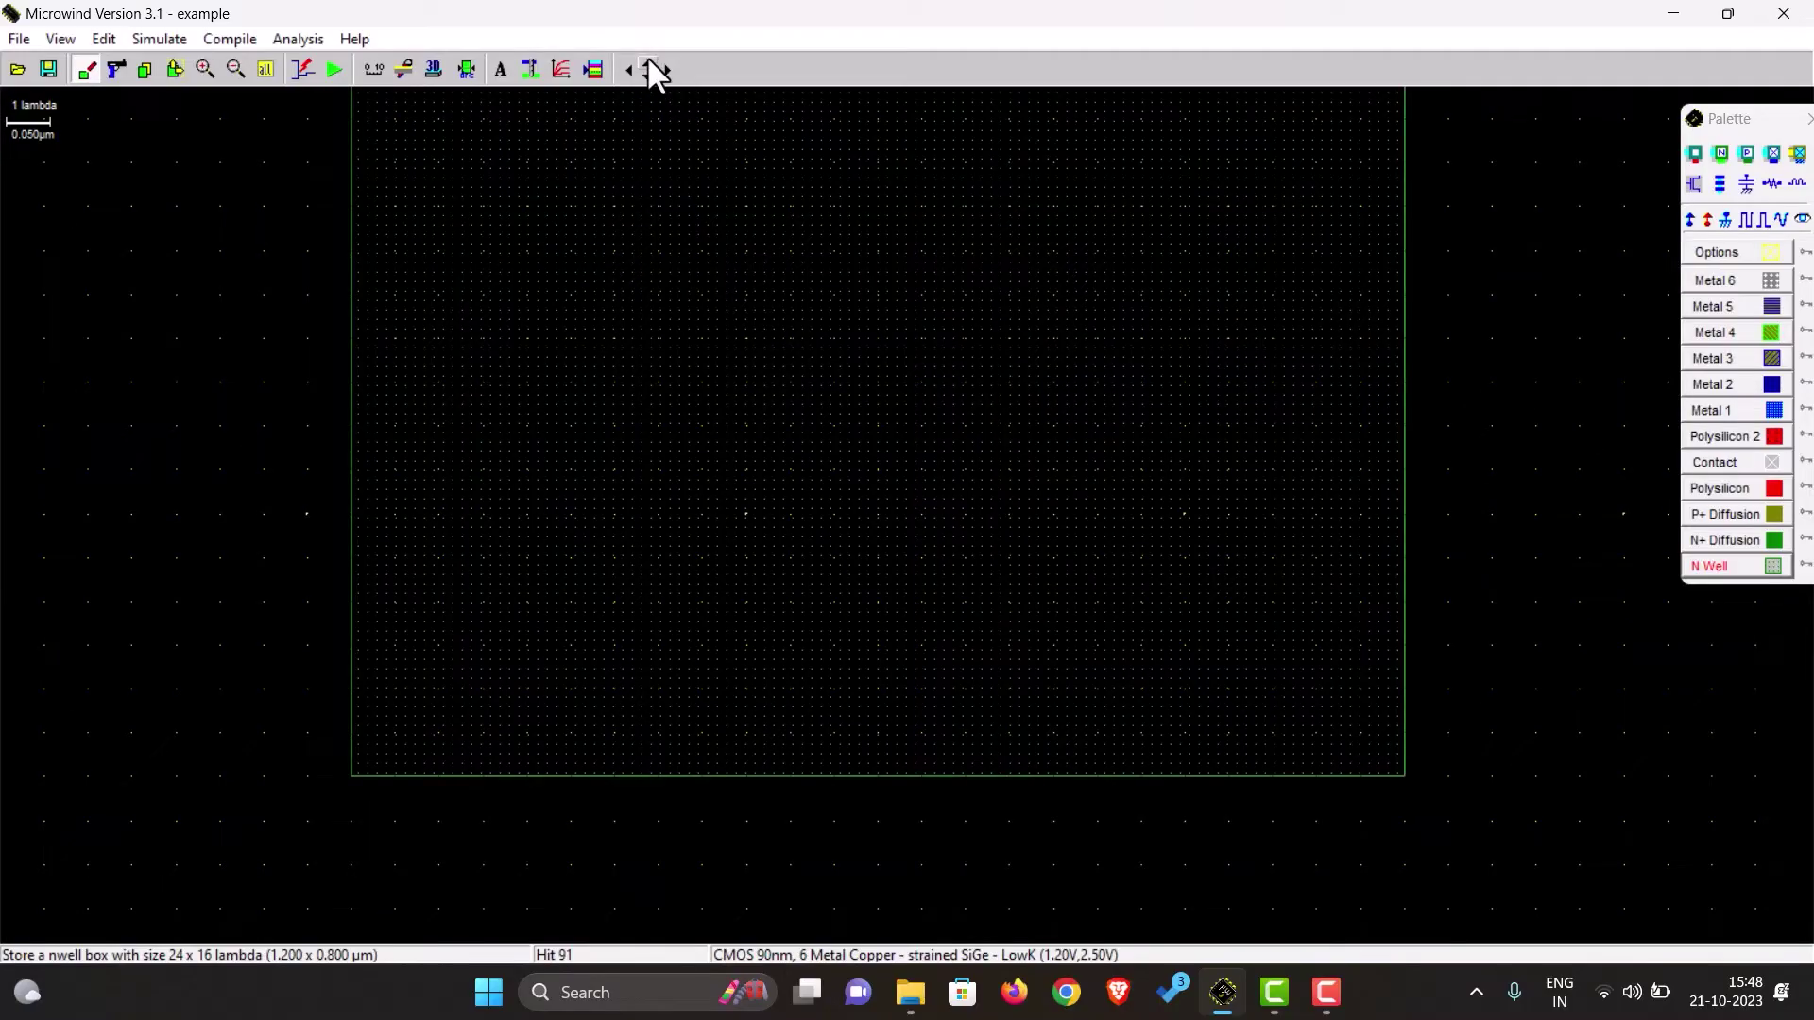
left_click(649, 62)
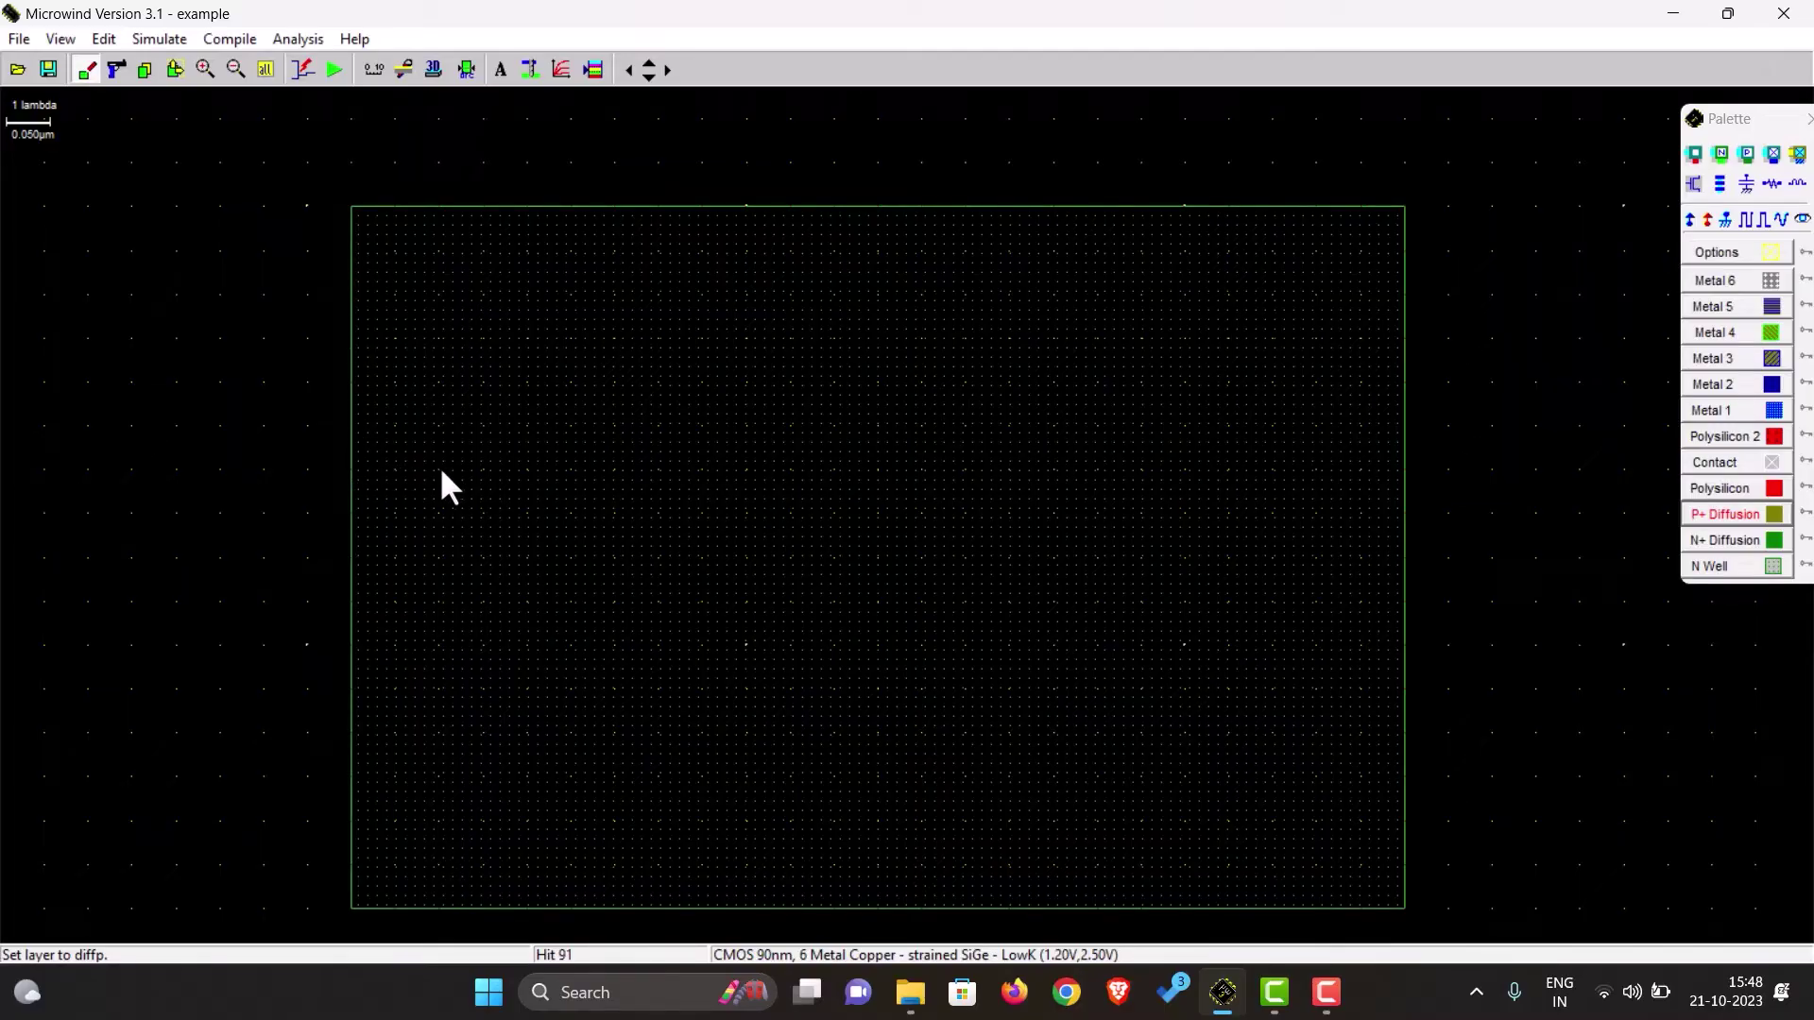
left_click(616, 472)
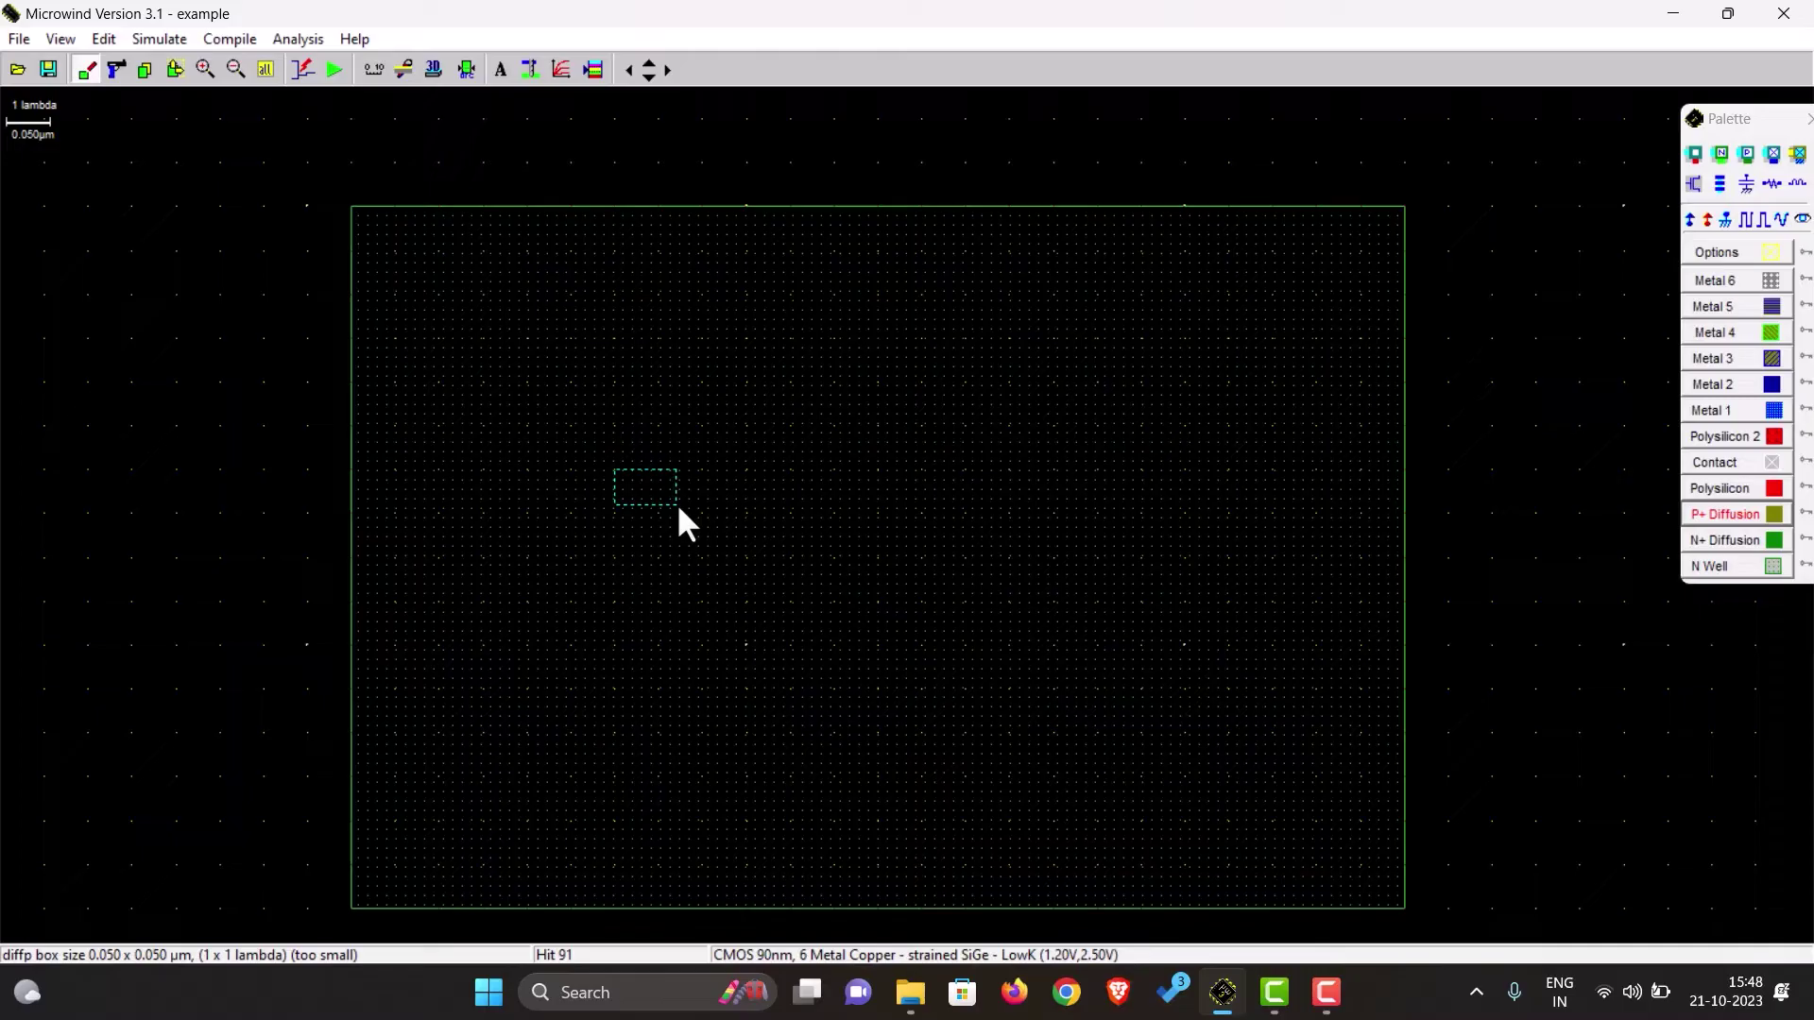
mouse_move(679, 507)
left_mouse_down()
mouse_move(1000, 610)
mouse_move(1074, 663)
mouse_move(1152, 661)
left_mouse_up()
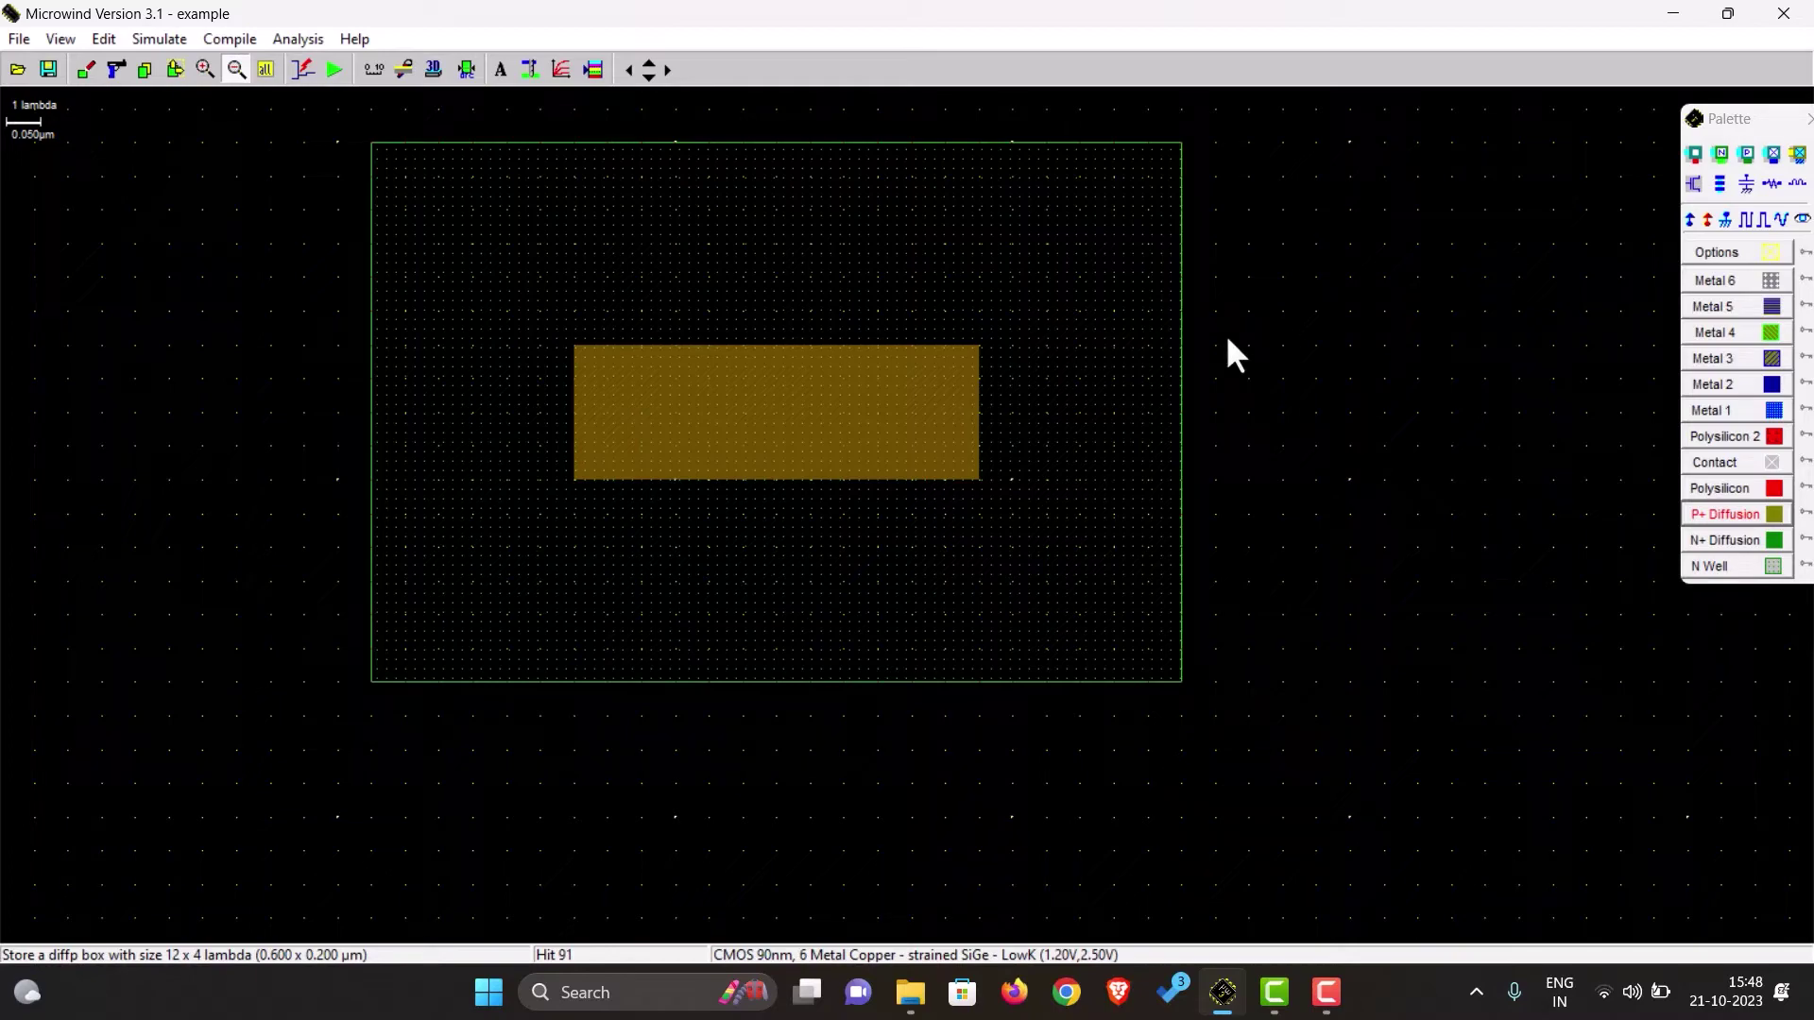
left_click(1715, 484)
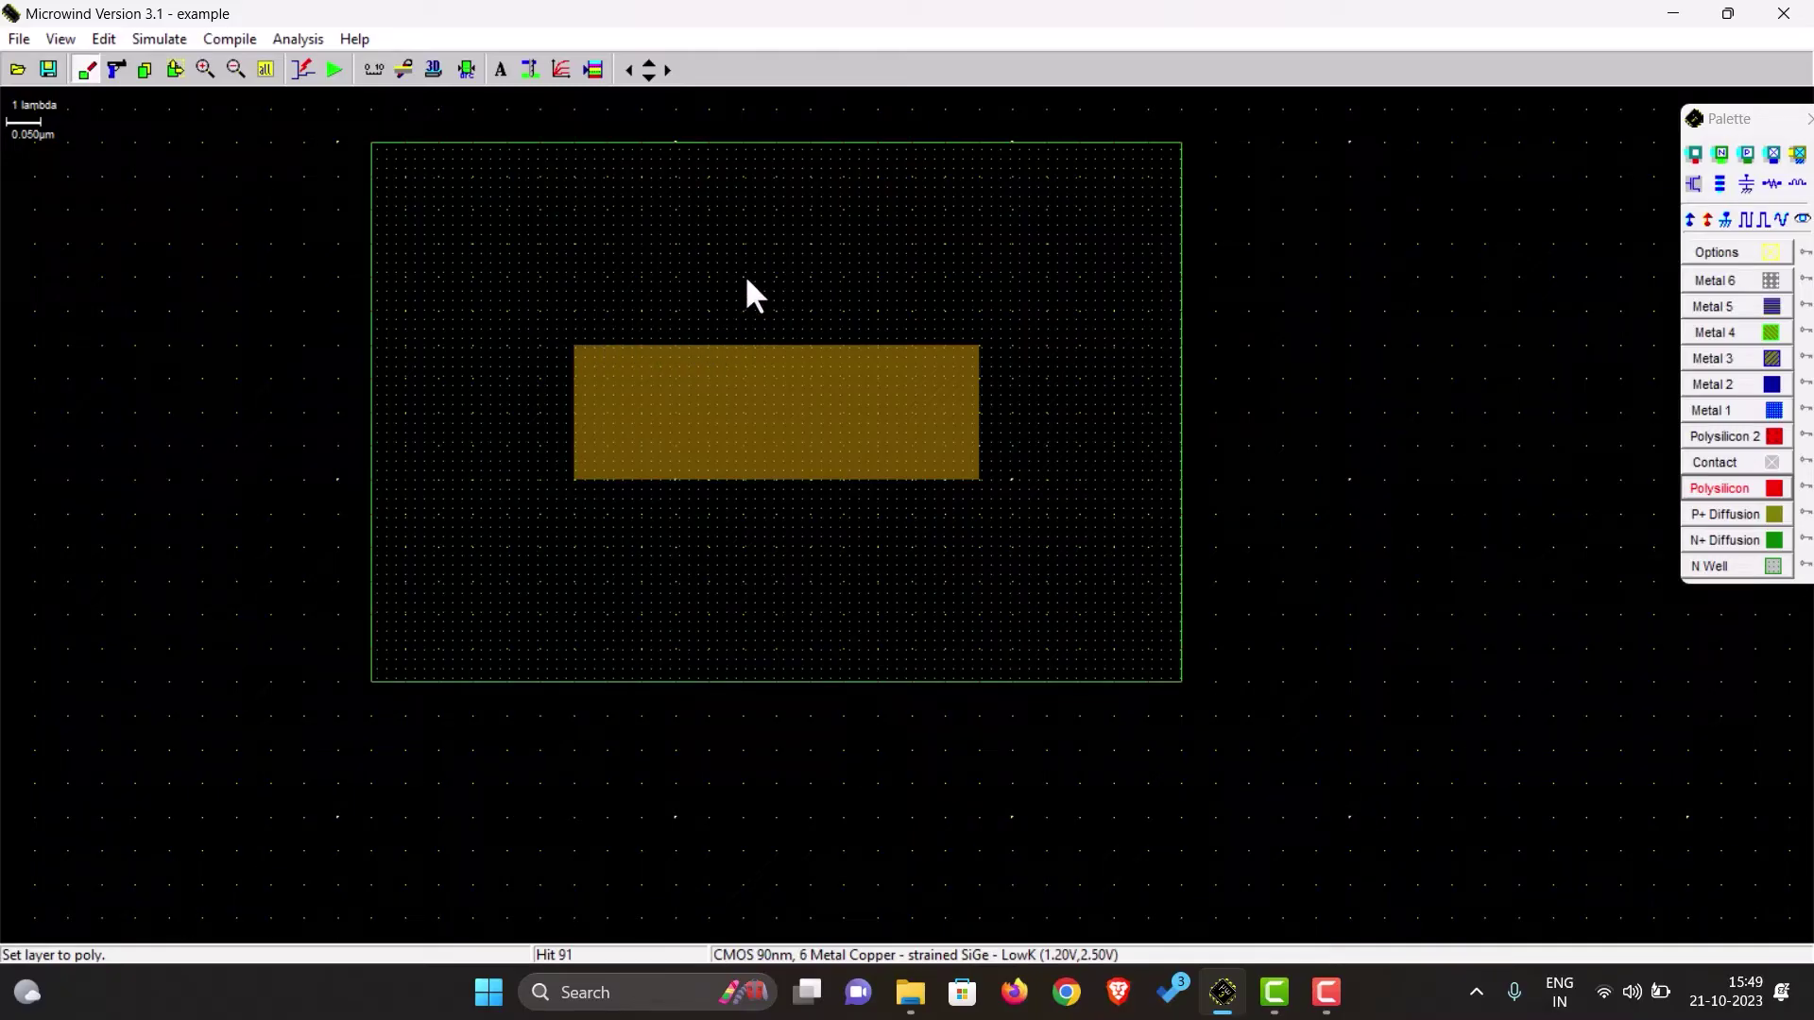
left_click_drag(744, 245, 810, 579)
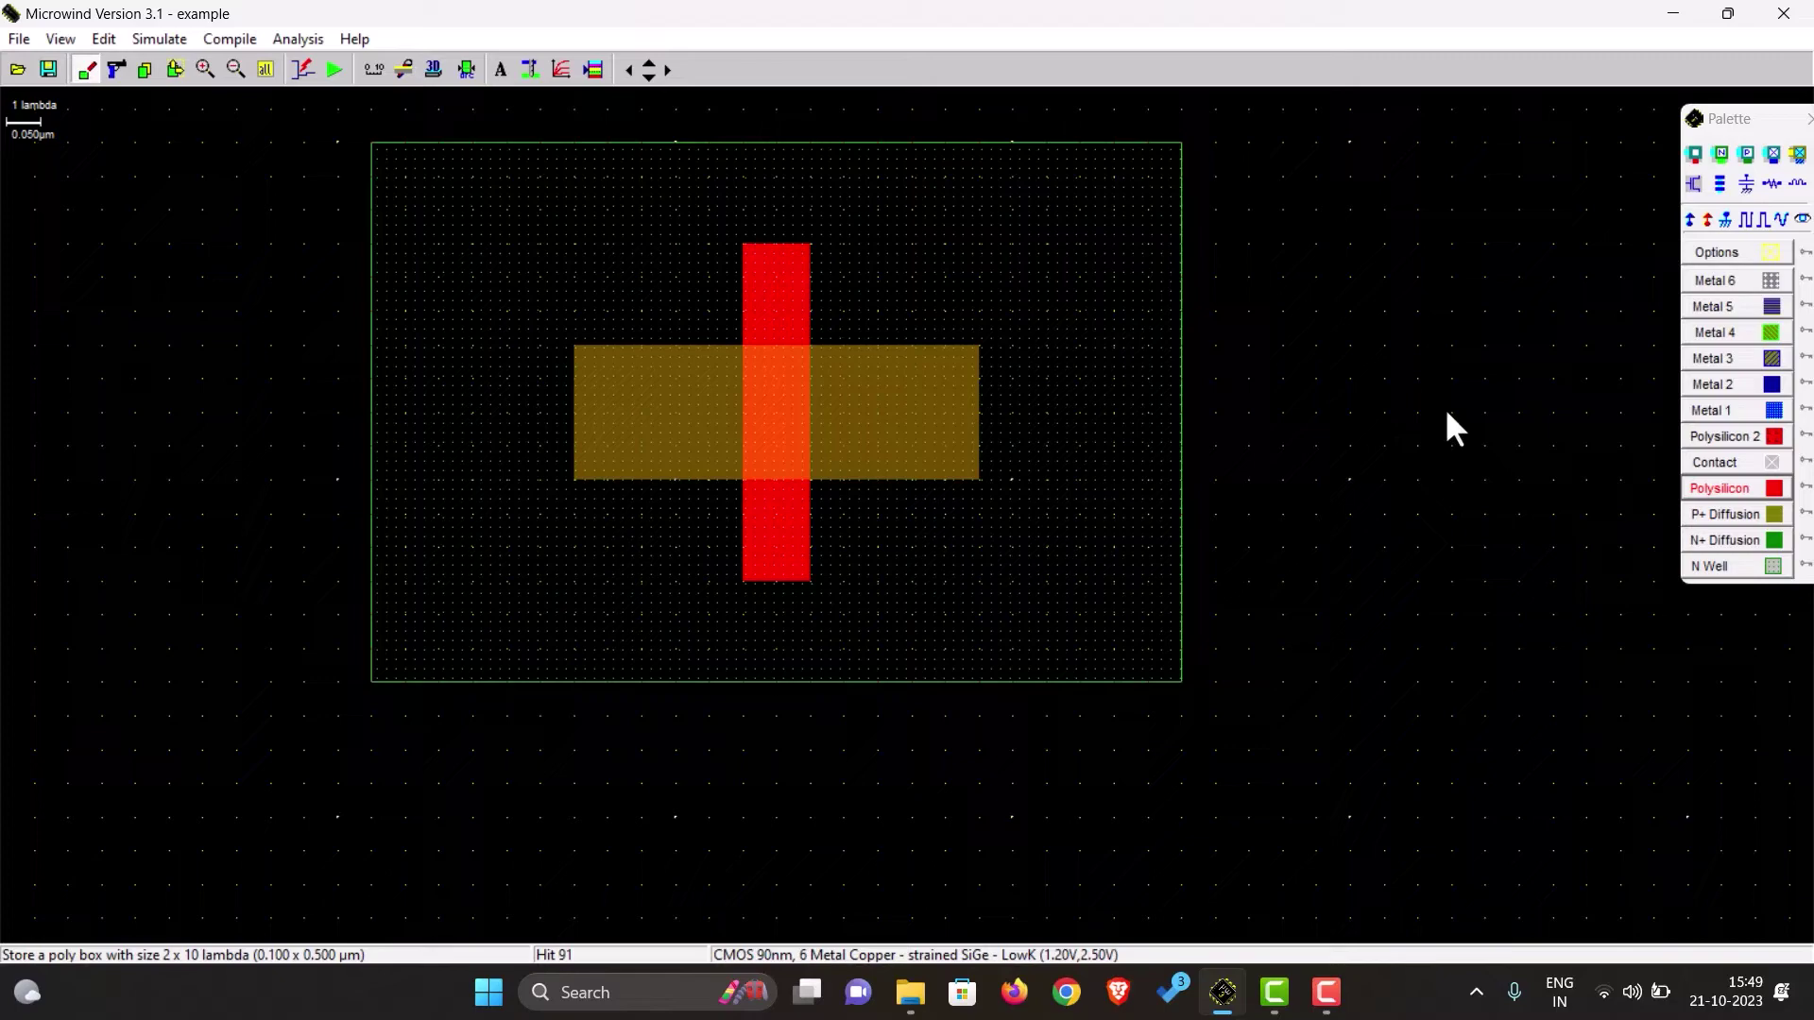
Add a 4 x 4 lambda Metal 1 box at each end of the P+ diffusion, each with a centred 2 x 2 lambda contact
left_click(1744, 408)
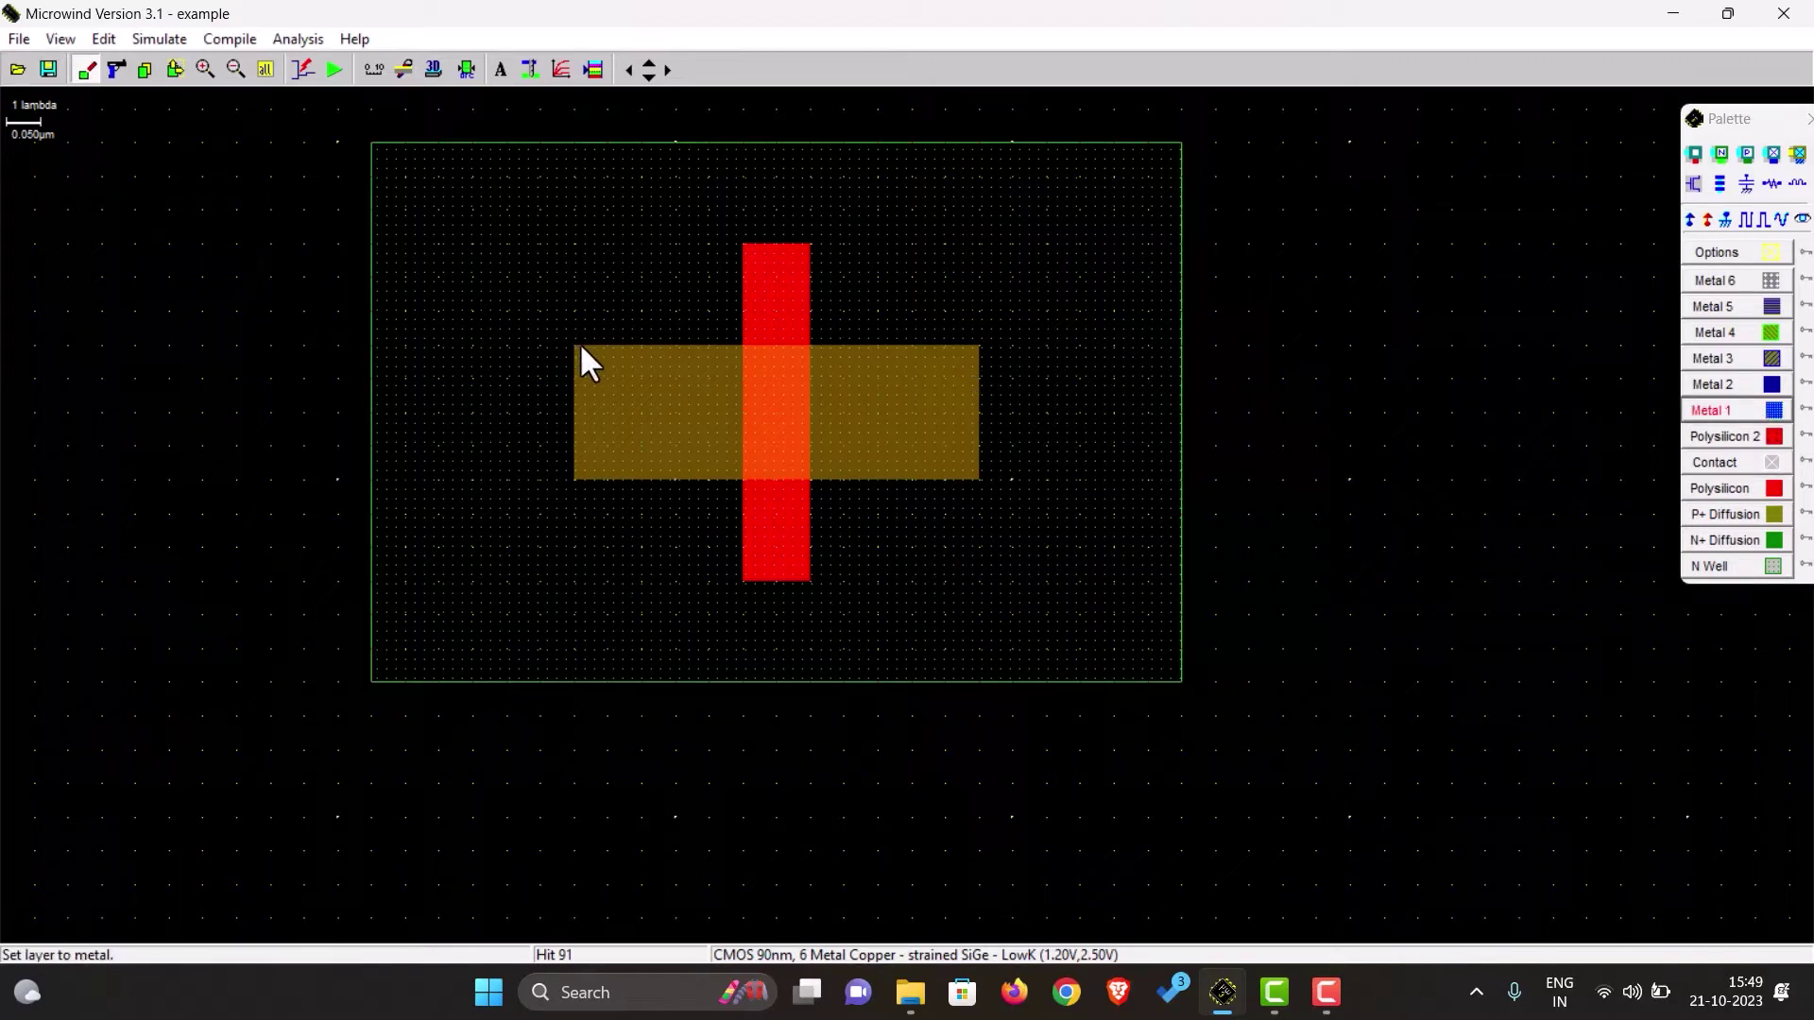
left_click_drag(575, 347, 707, 479)
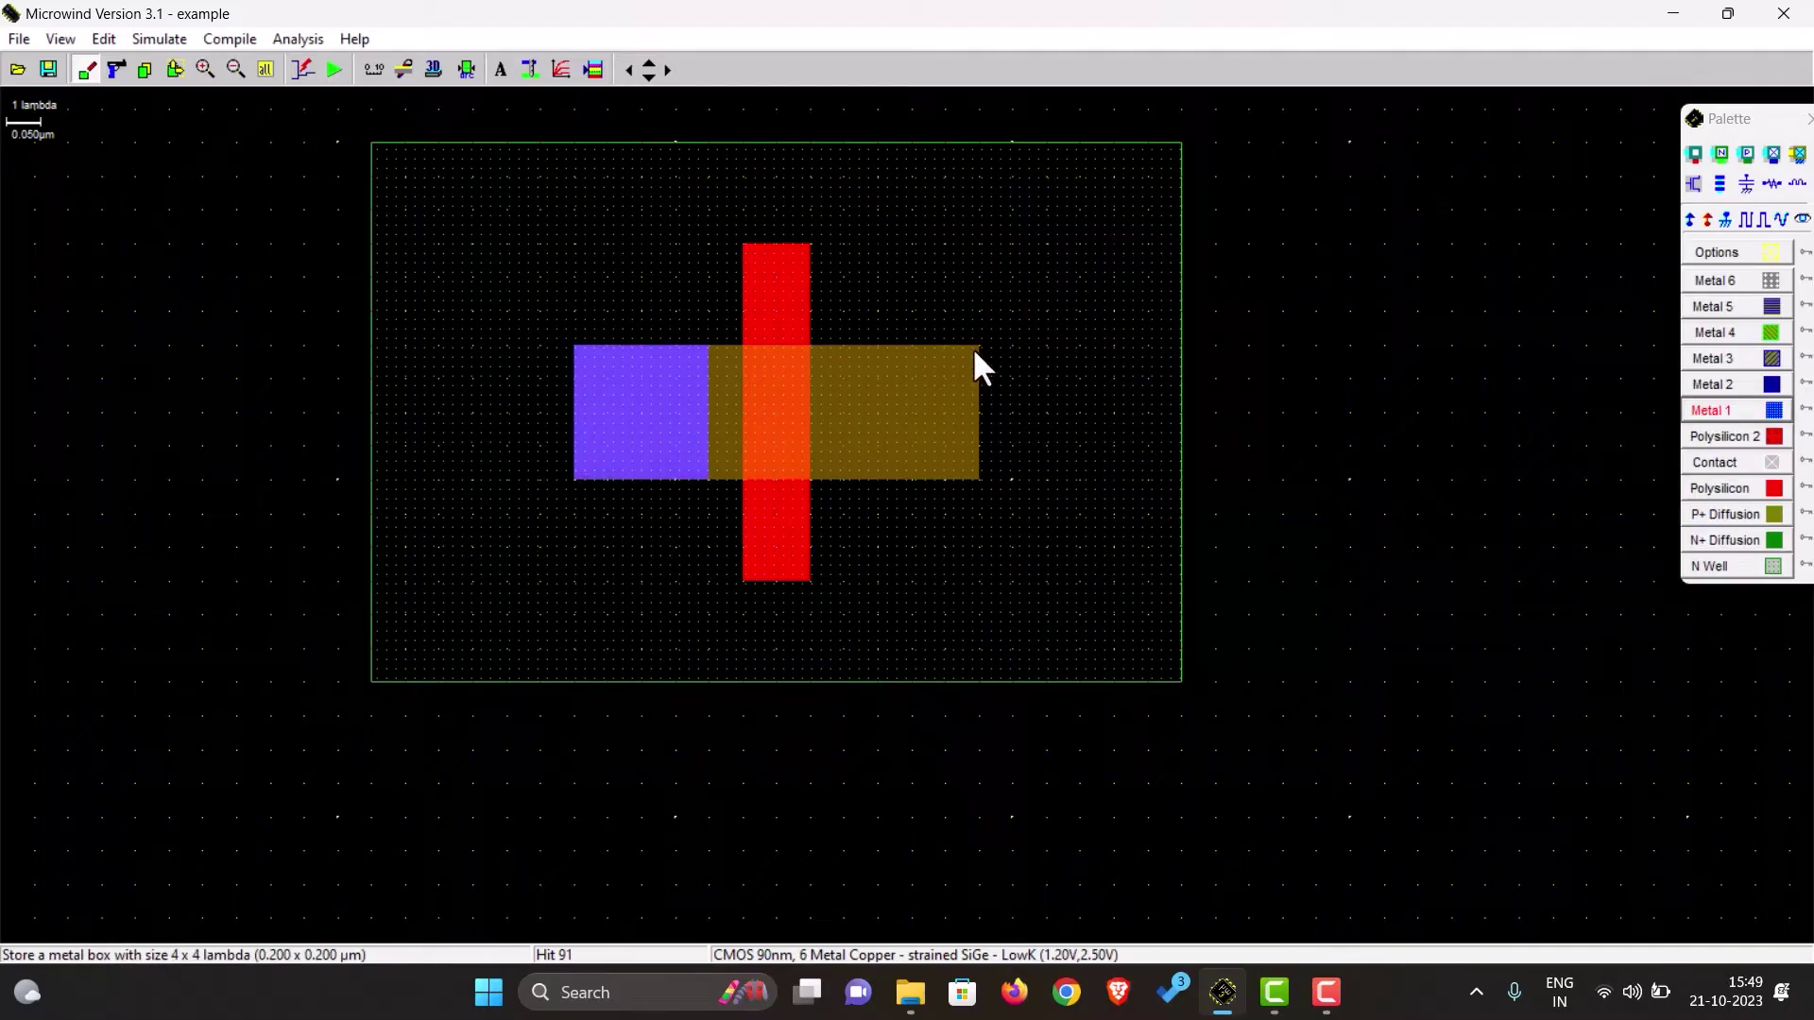
left_click_drag(977, 347, 845, 480)
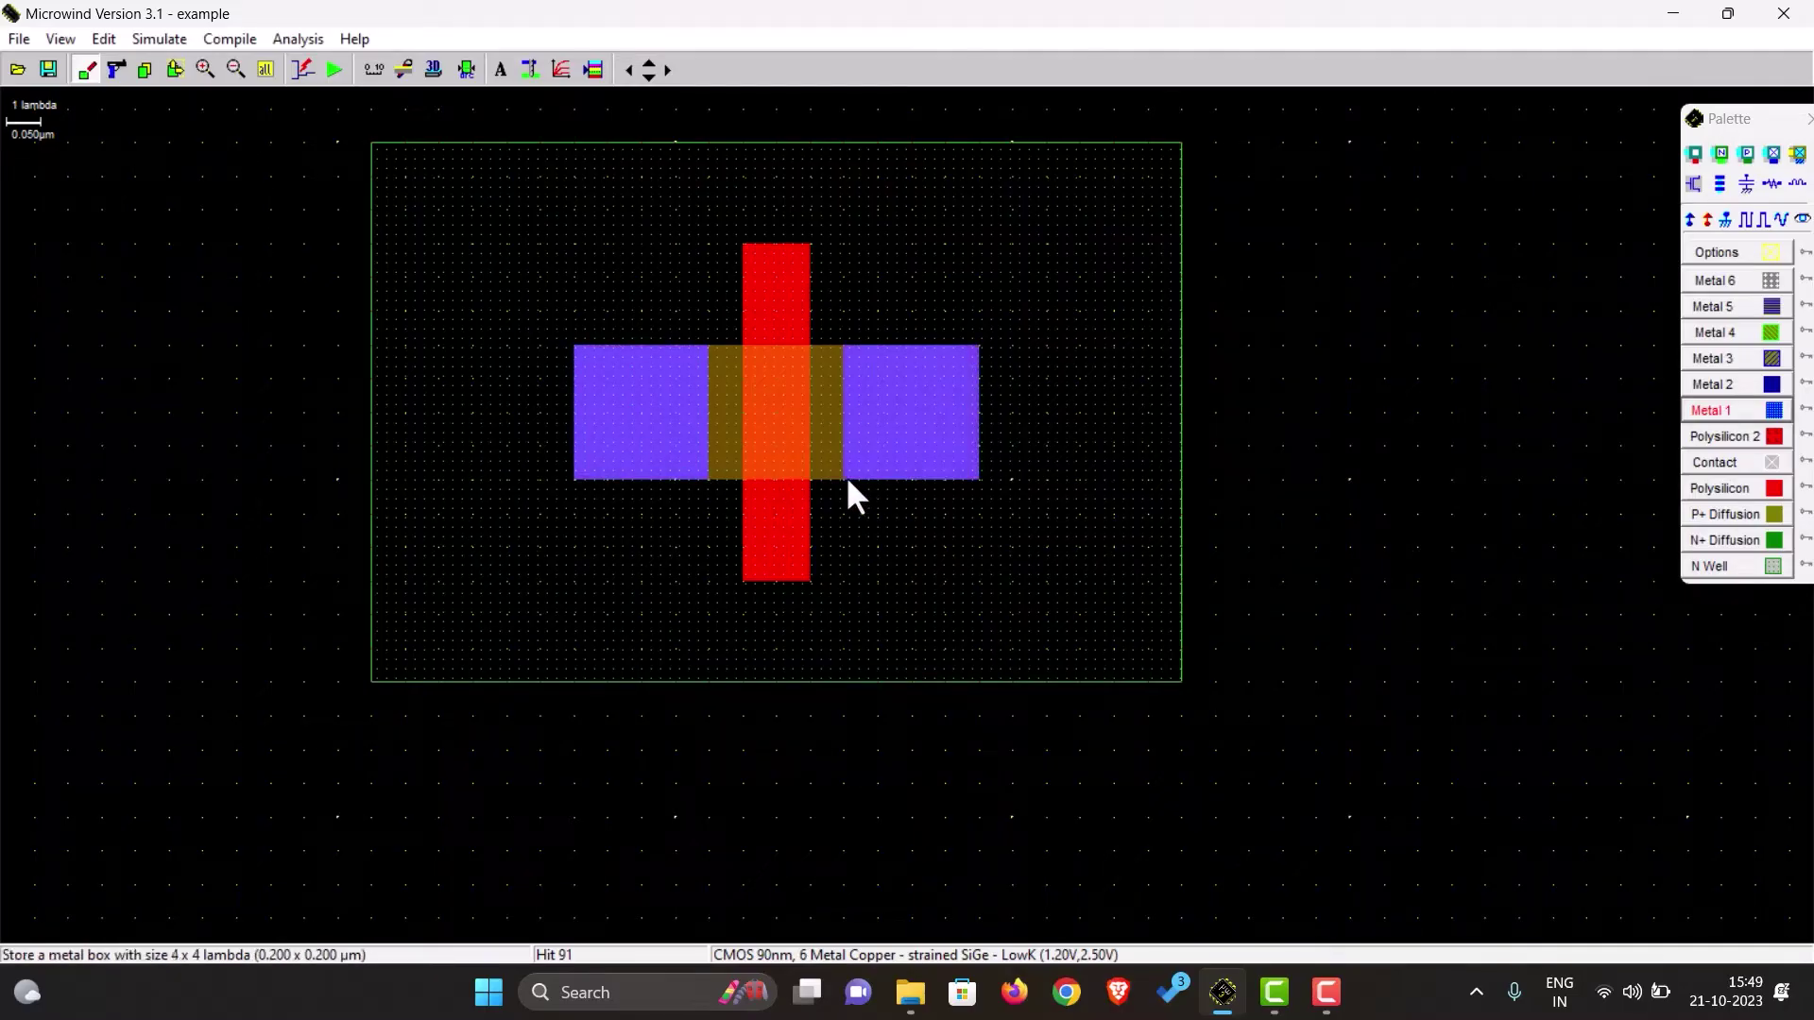
left_click(1719, 461)
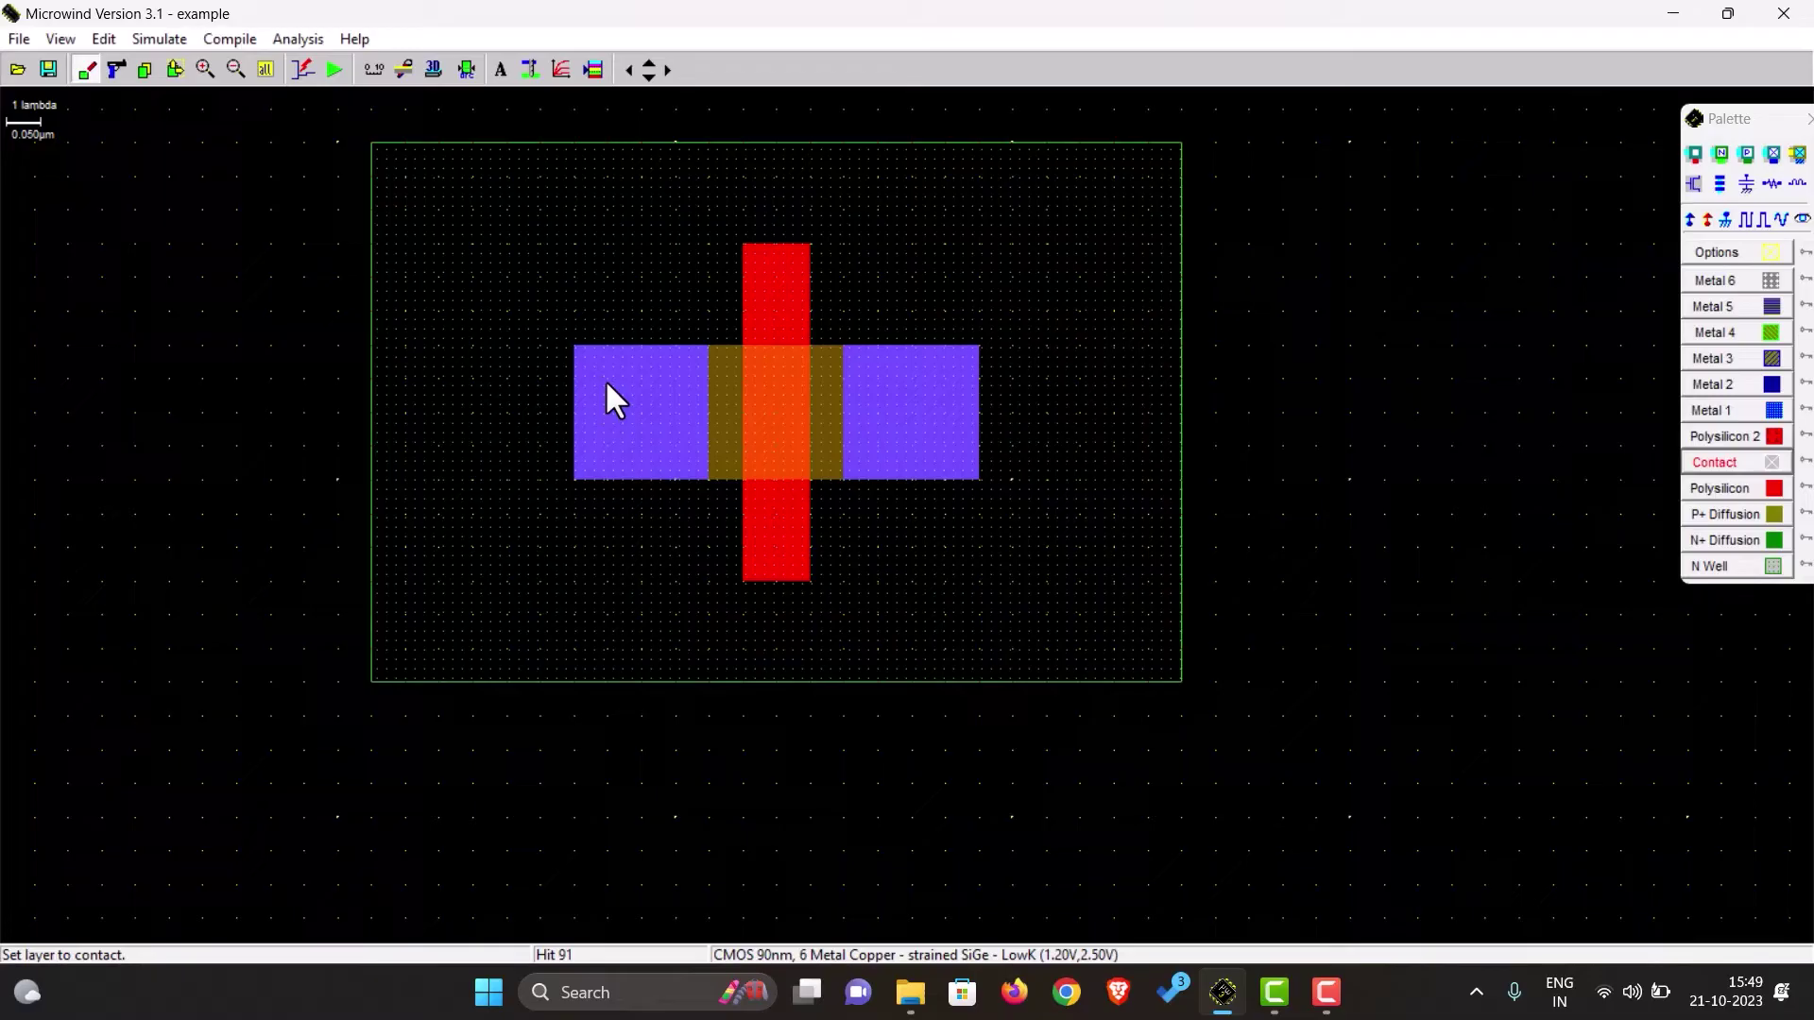
left_click_drag(606, 382, 675, 447)
left_click_drag(875, 380, 943, 446)
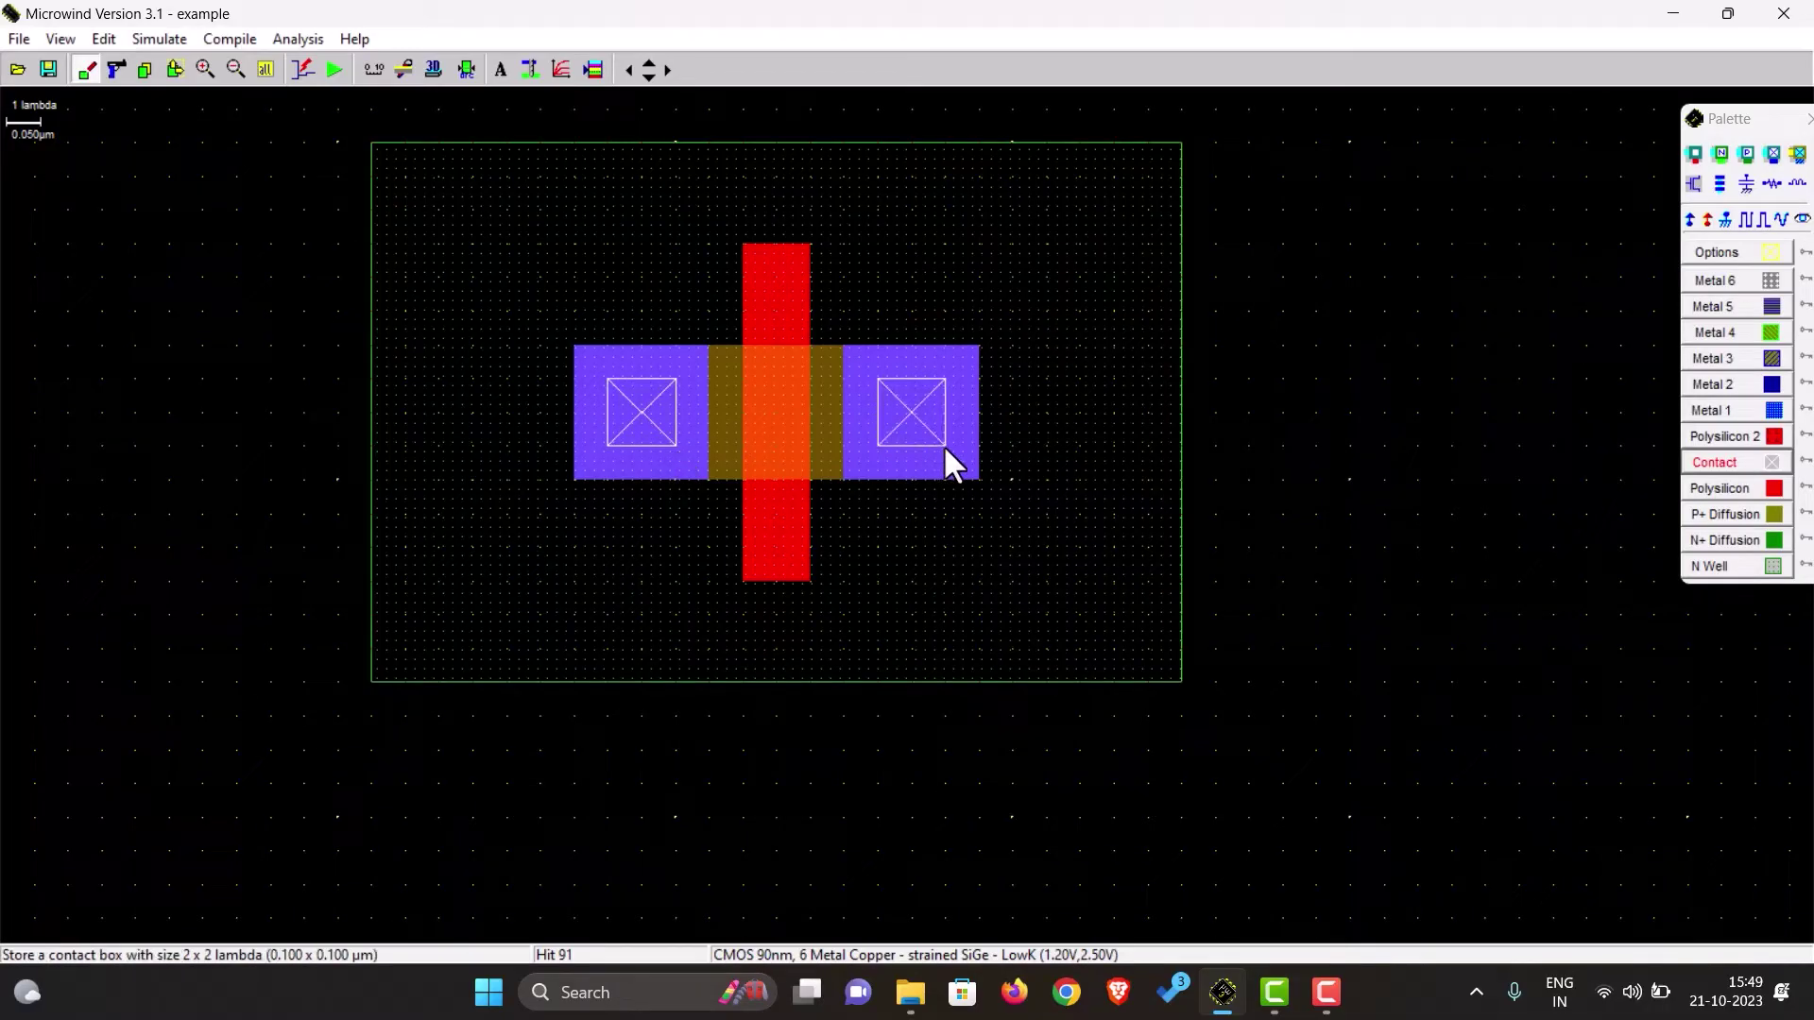
View the process cross-section along a horizontal line through the PMOS device, including its gate and contacts
left_click(405, 68)
left_click_drag(338, 413, 1296, 397)
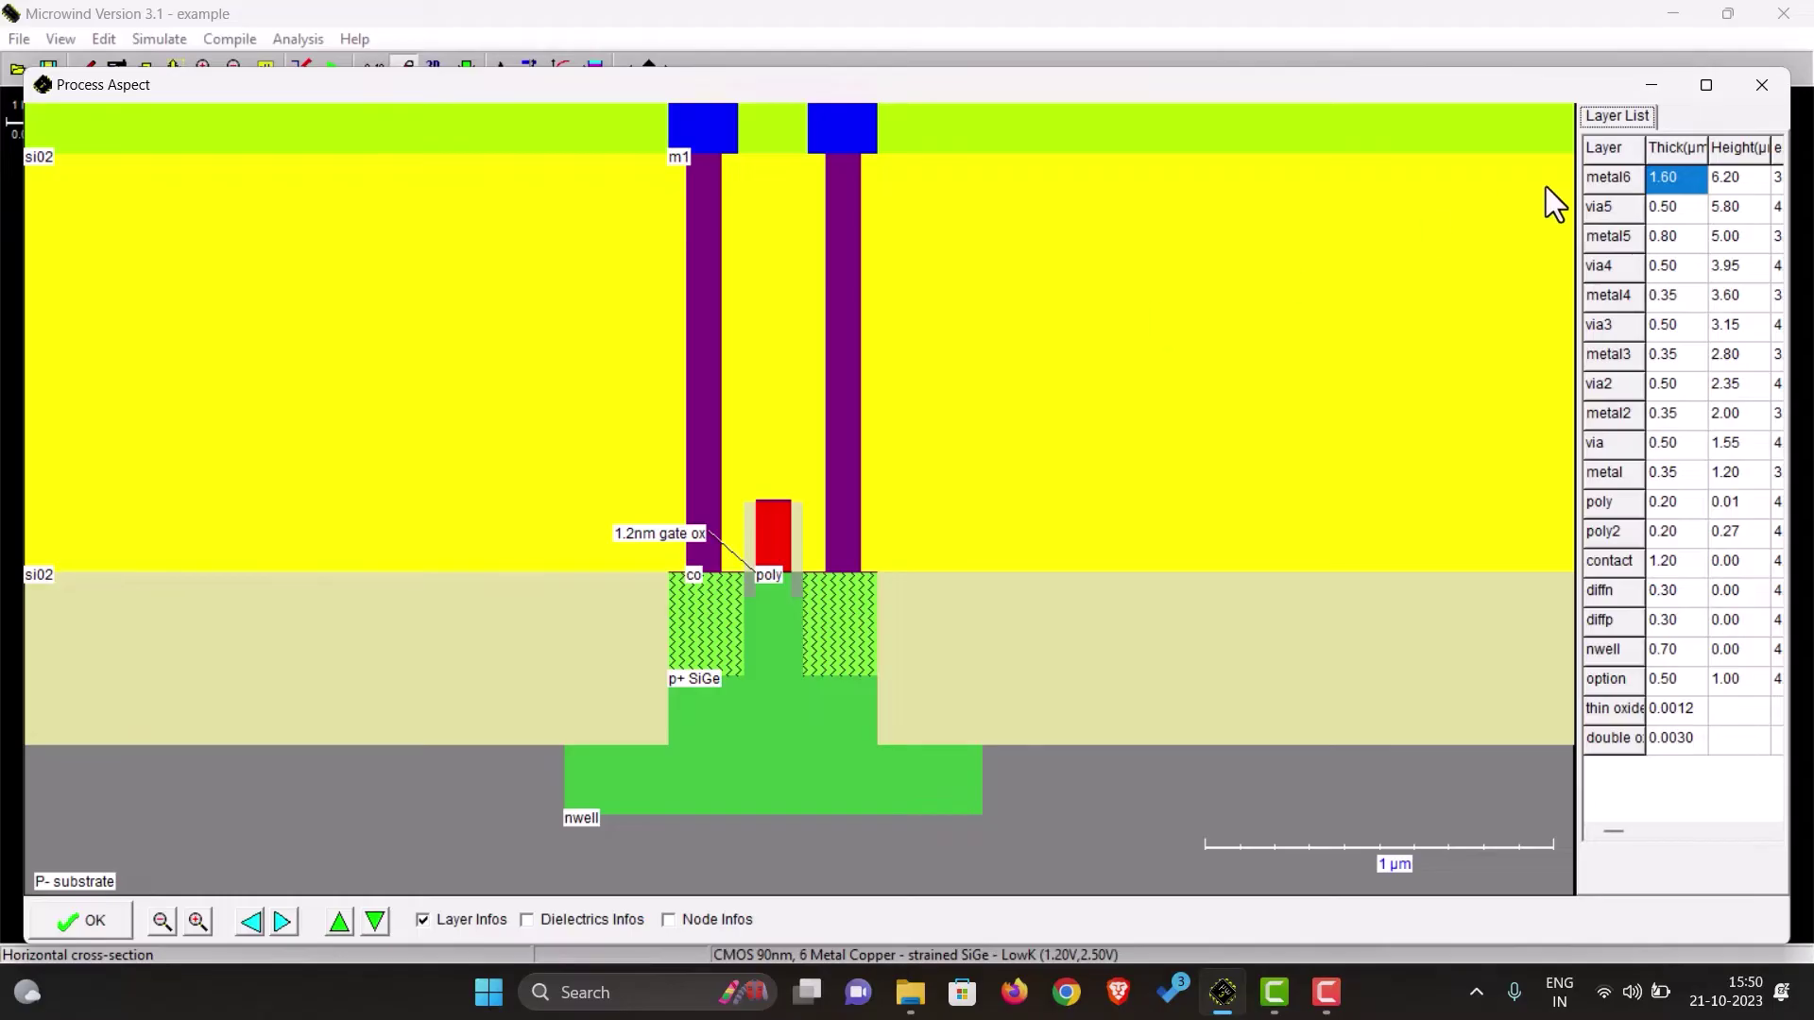
left_click(1762, 86)
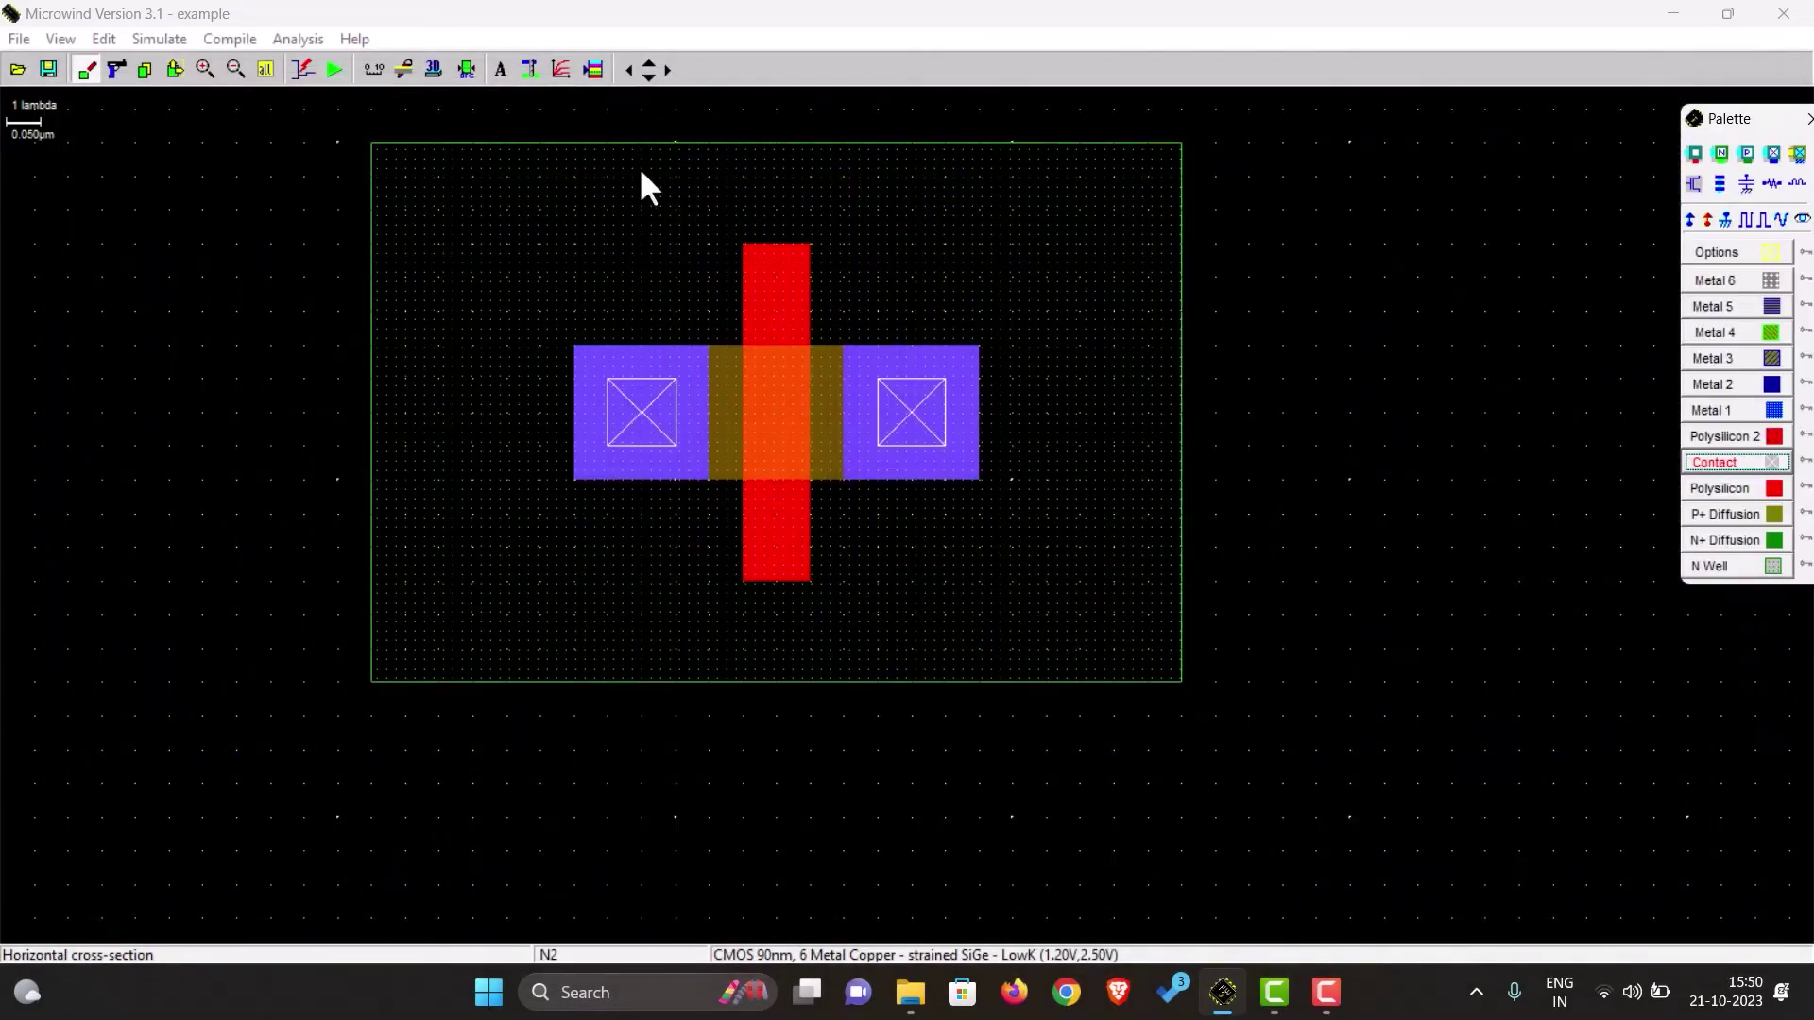
Draw a 12 x 4 lambda N+ Diffusion box below the N Well, crossed by a 2 x 10 lambda Polysilicon gate aligned with the upper gate
left_click(648, 77)
left_click(649, 78)
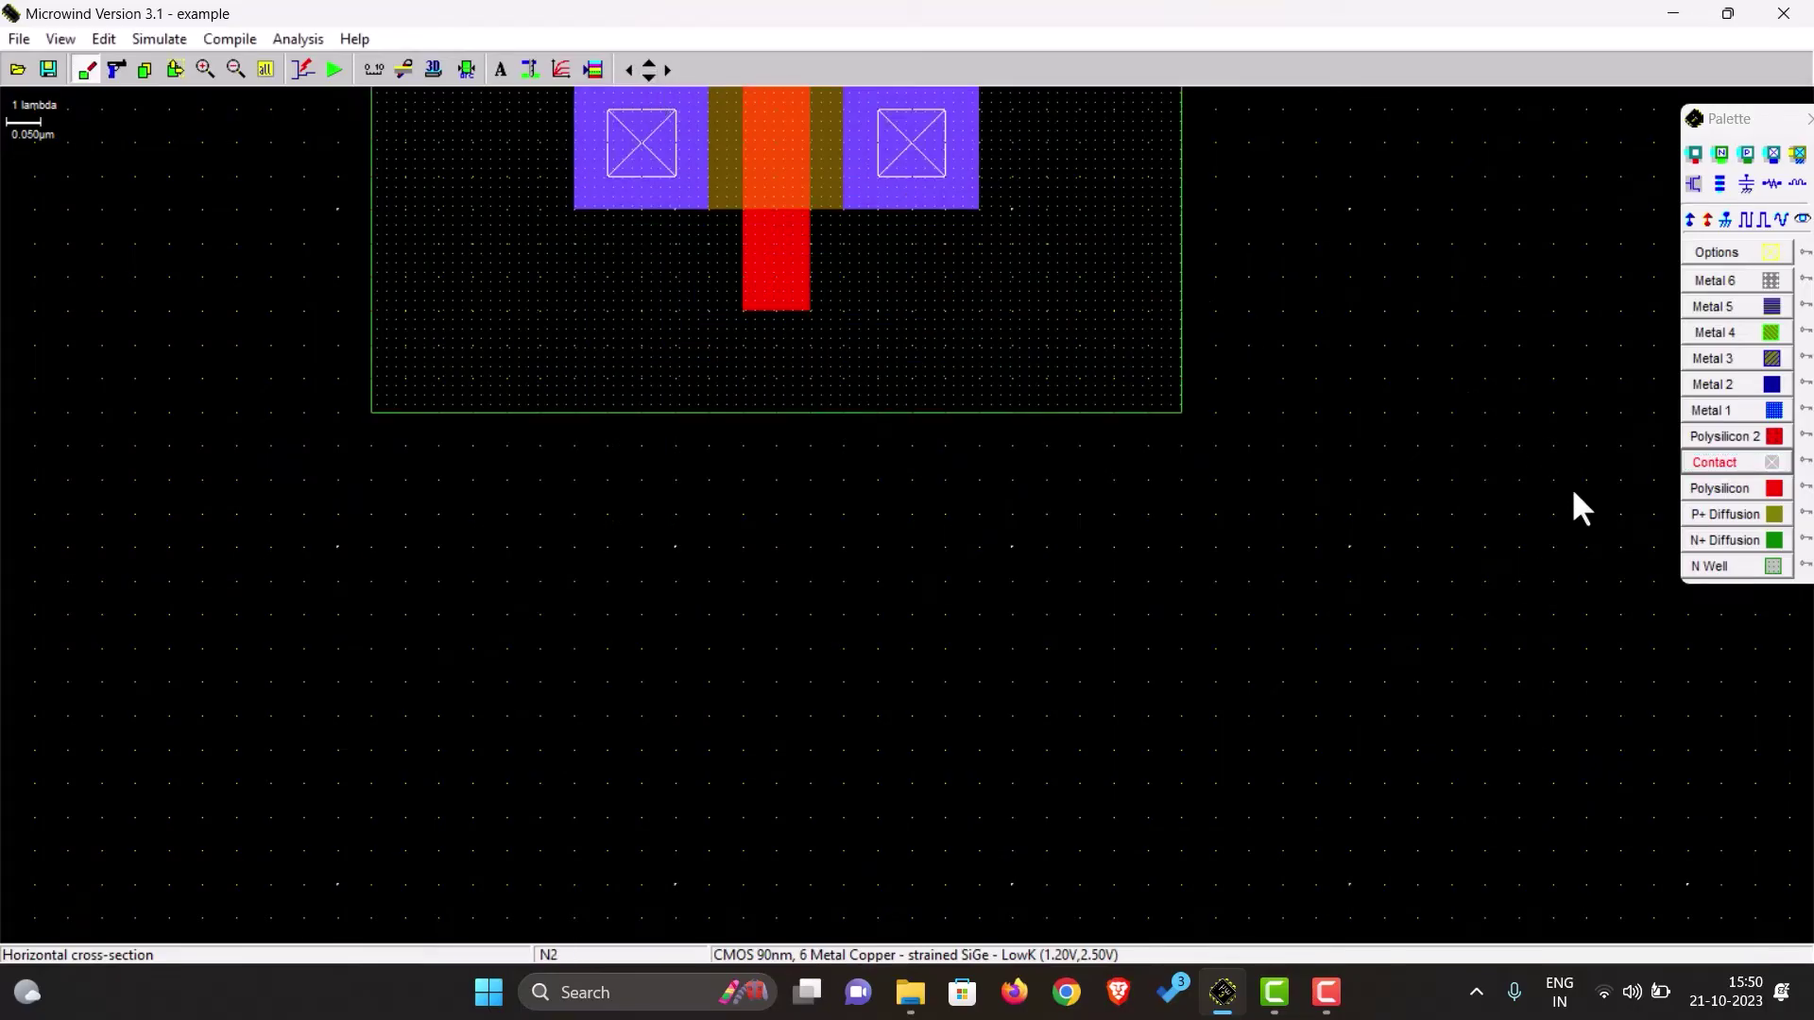
left_click(1743, 540)
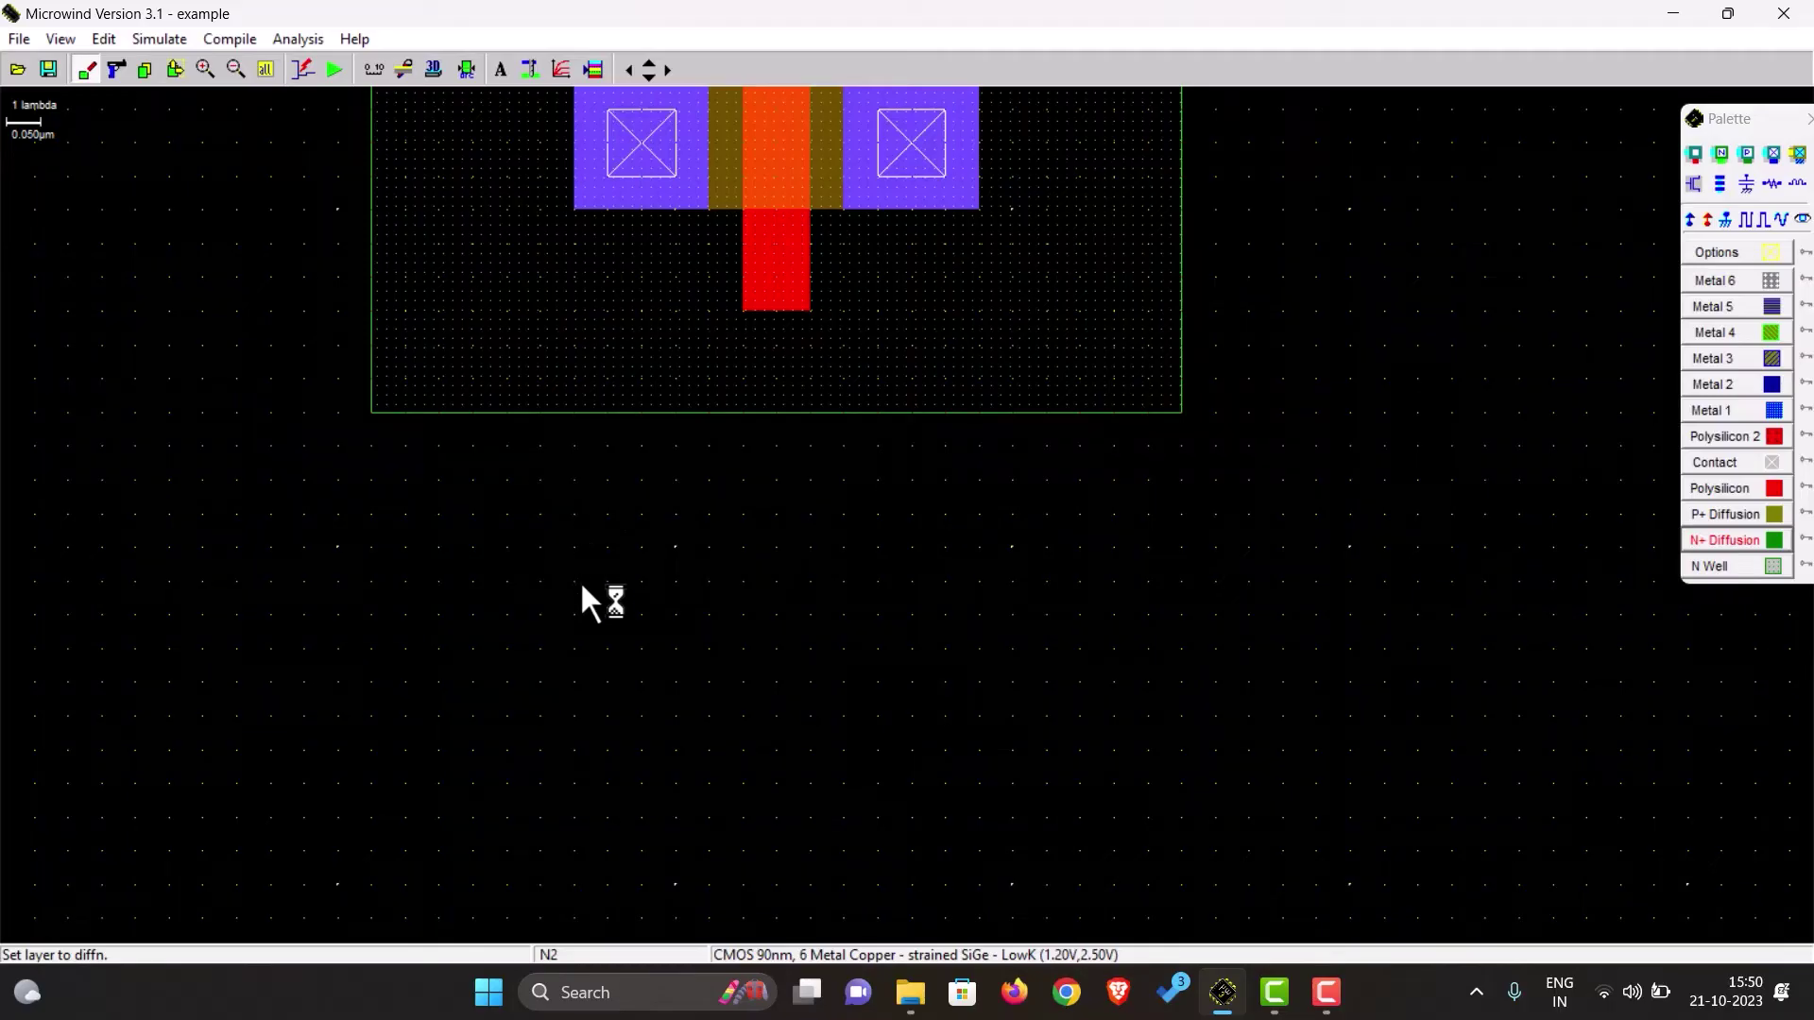
left_click_drag(576, 616, 975, 739)
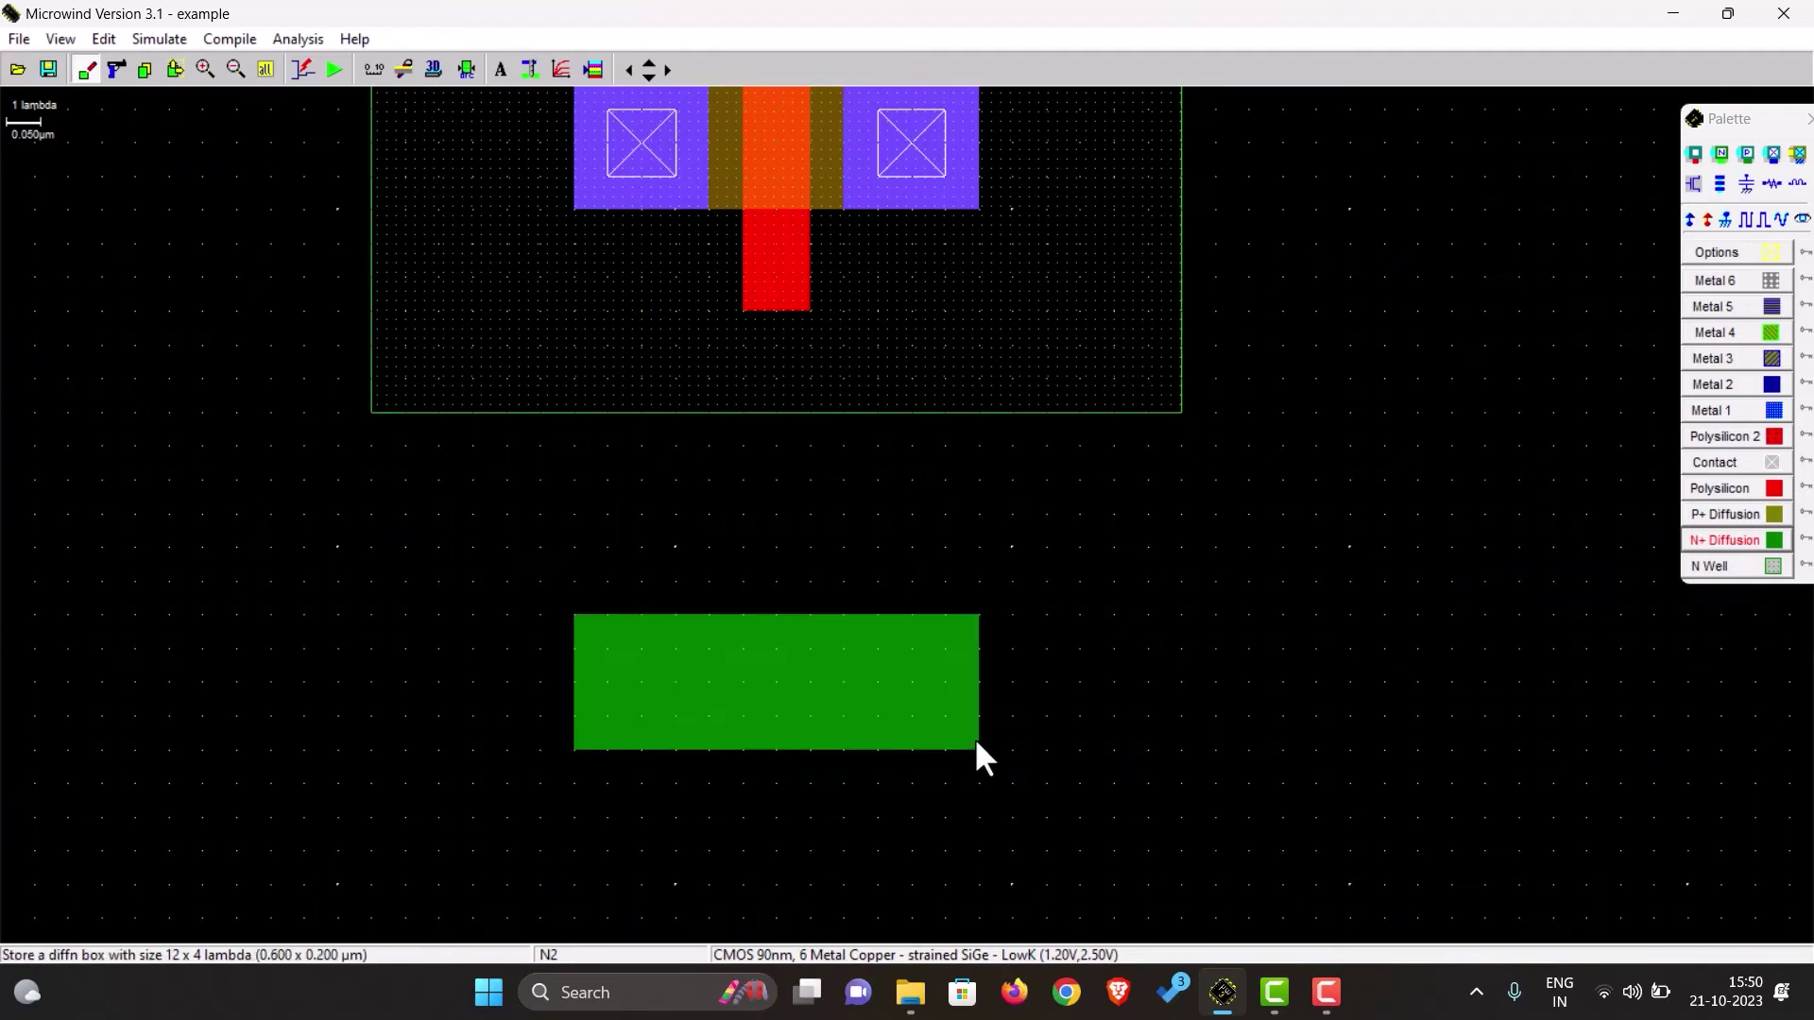
left_click(1719, 488)
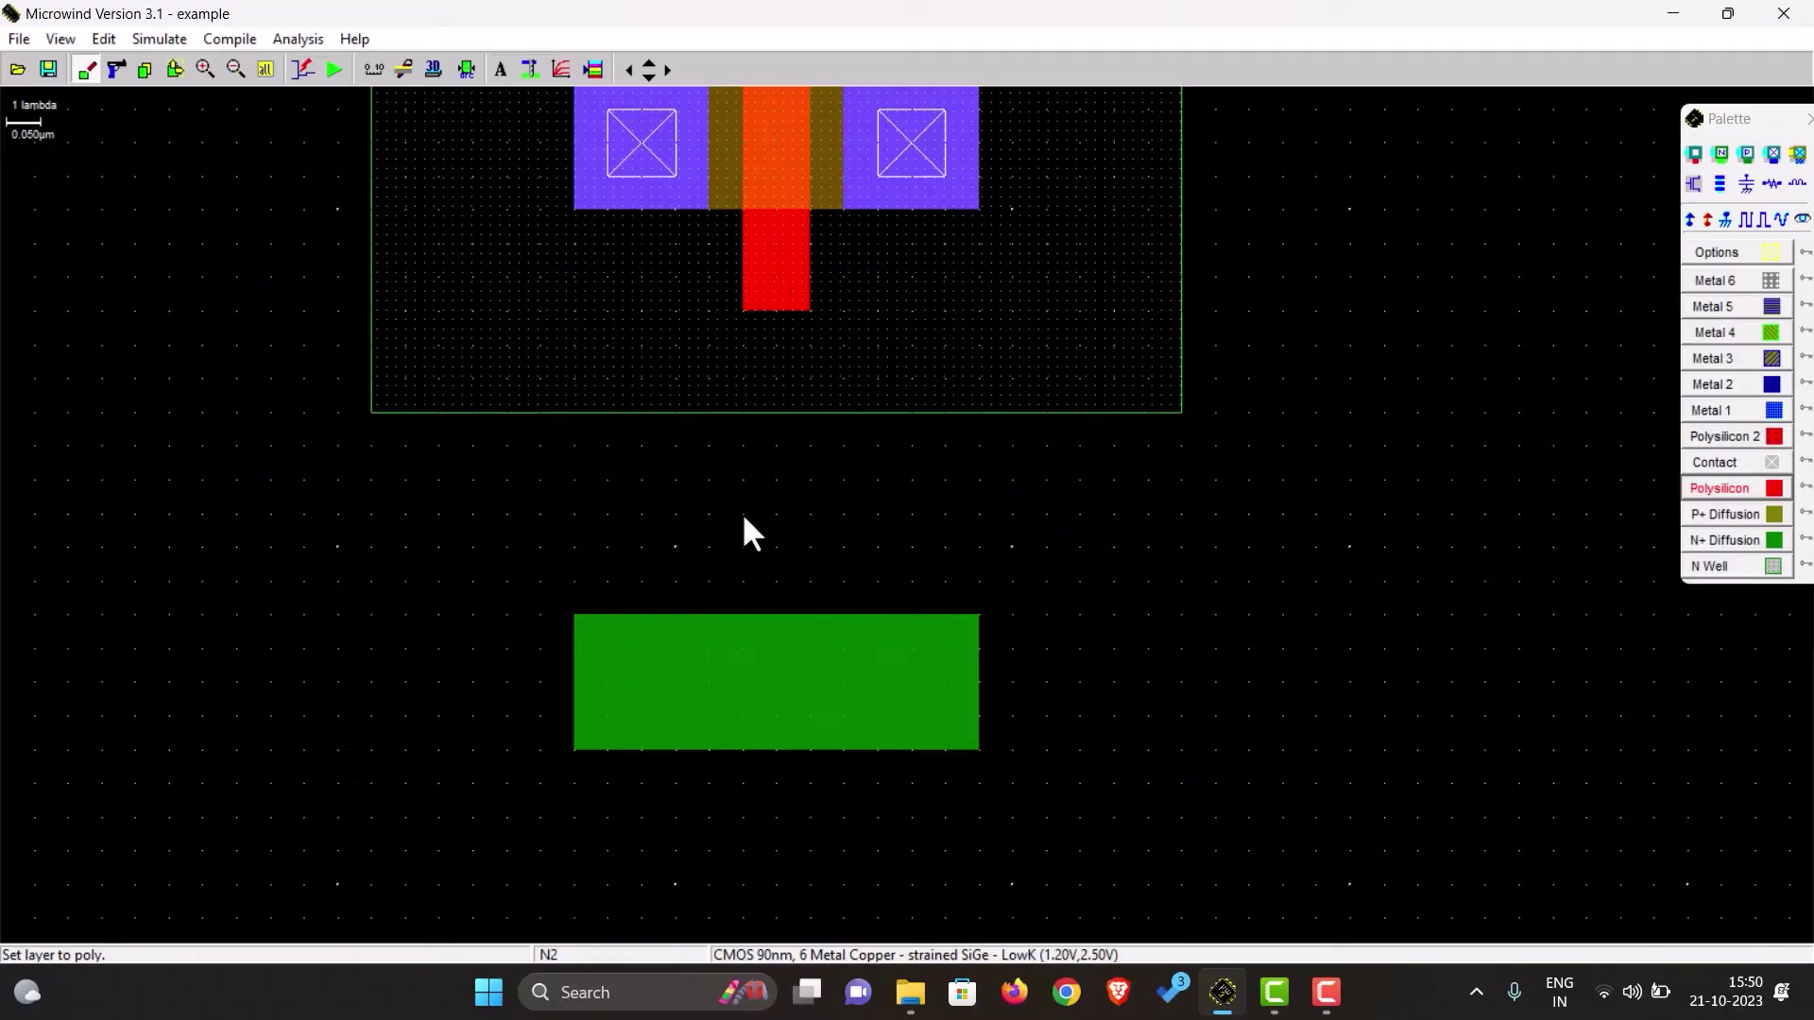
left_click_drag(743, 515, 811, 848)
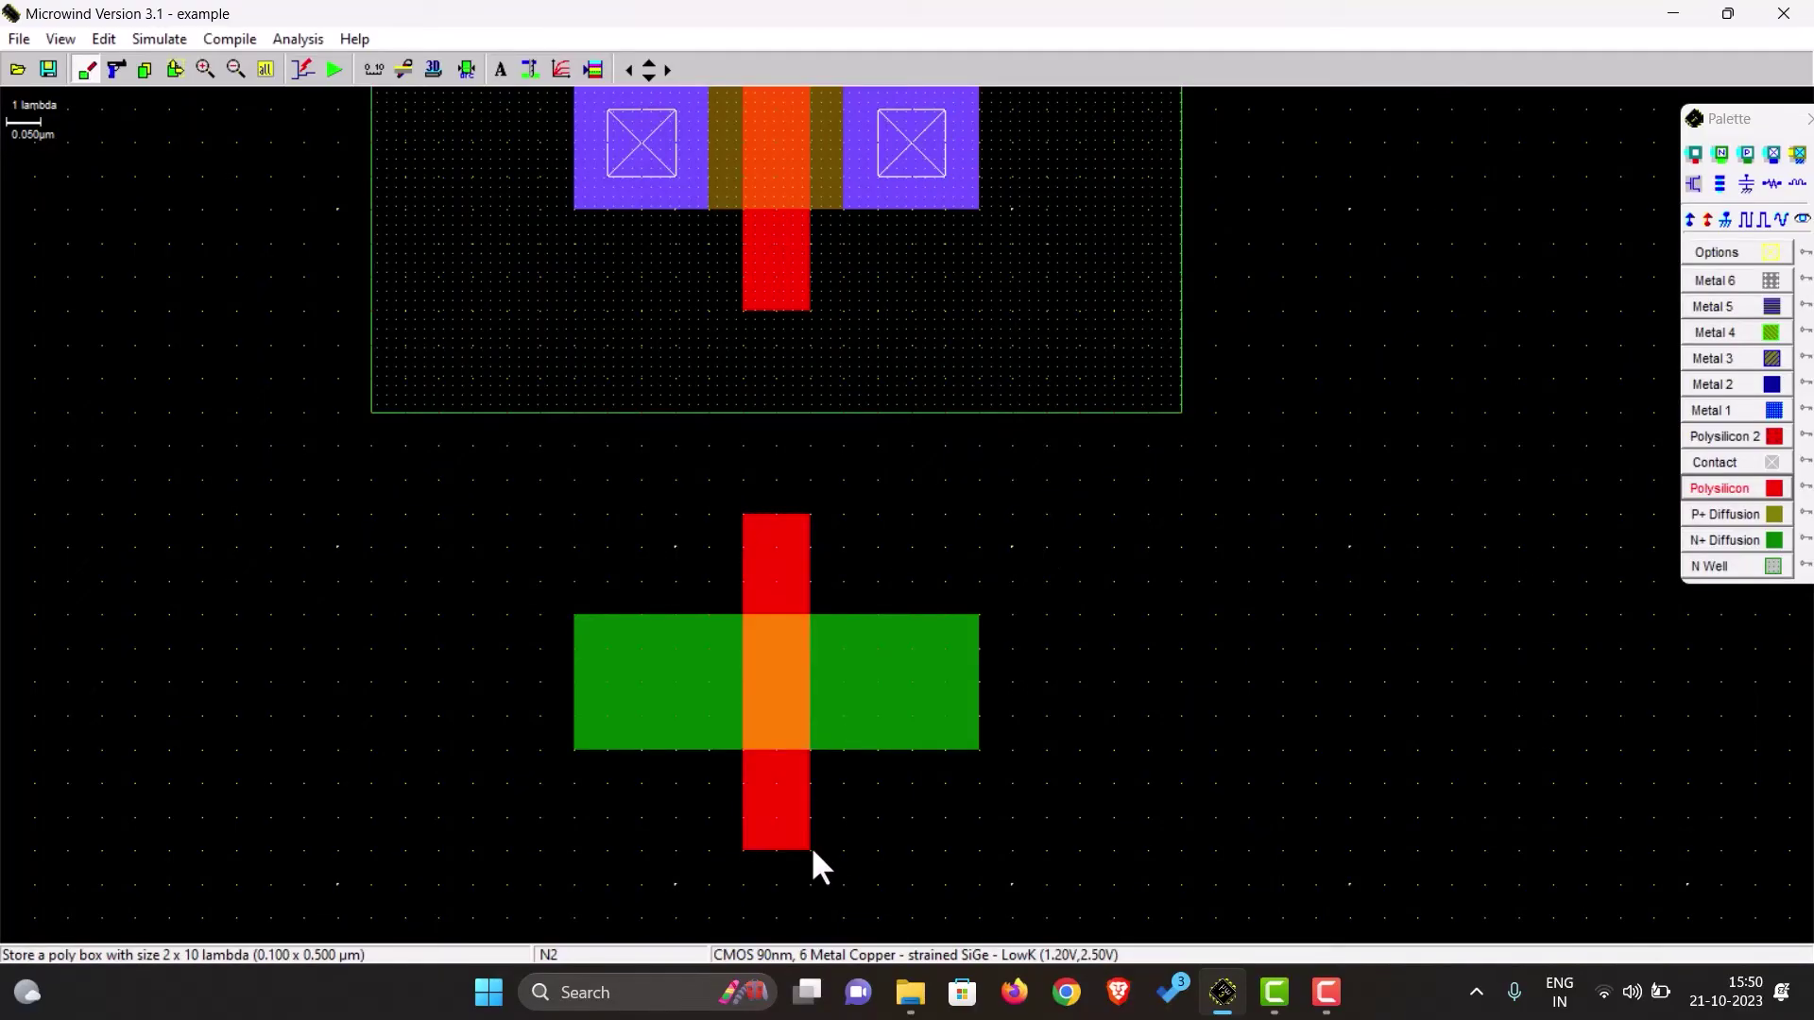
Add a 4 x 4 lambda Metal 1 box at each end of the N+ diffusion, each with a centred 2 x 2 lambda contact
left_click(1712, 416)
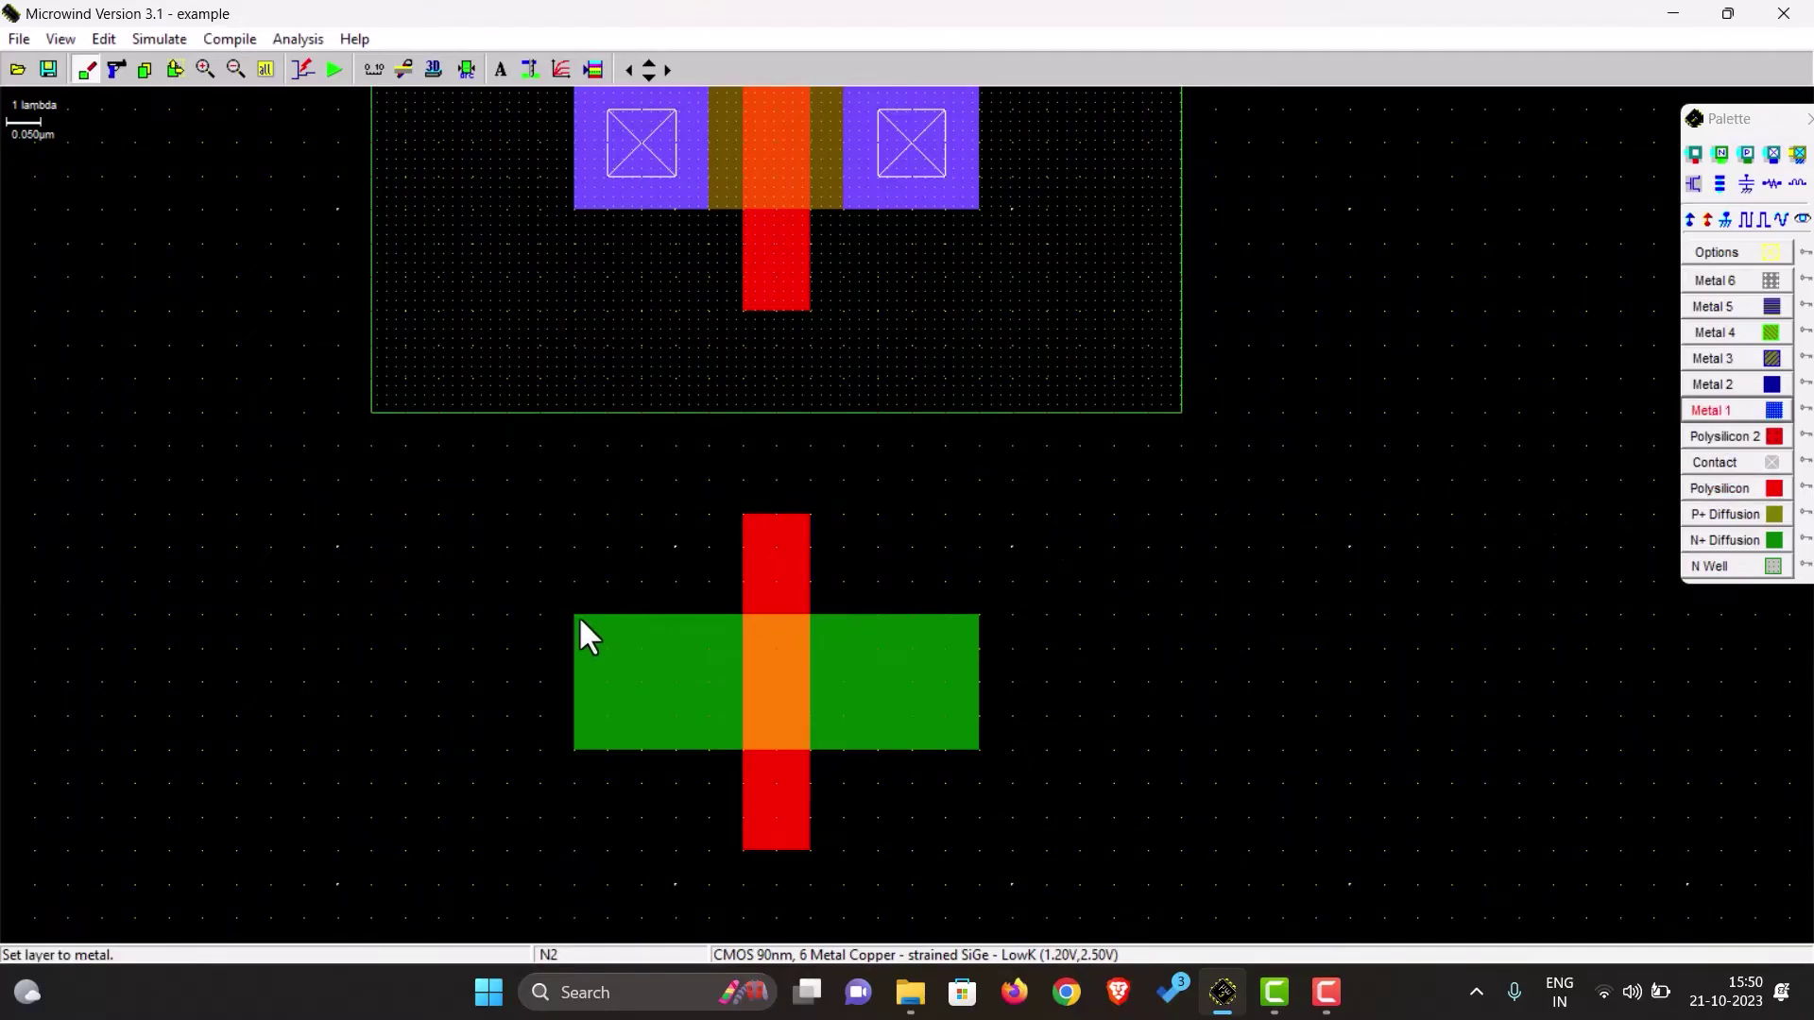
left_click_drag(579, 619, 702, 745)
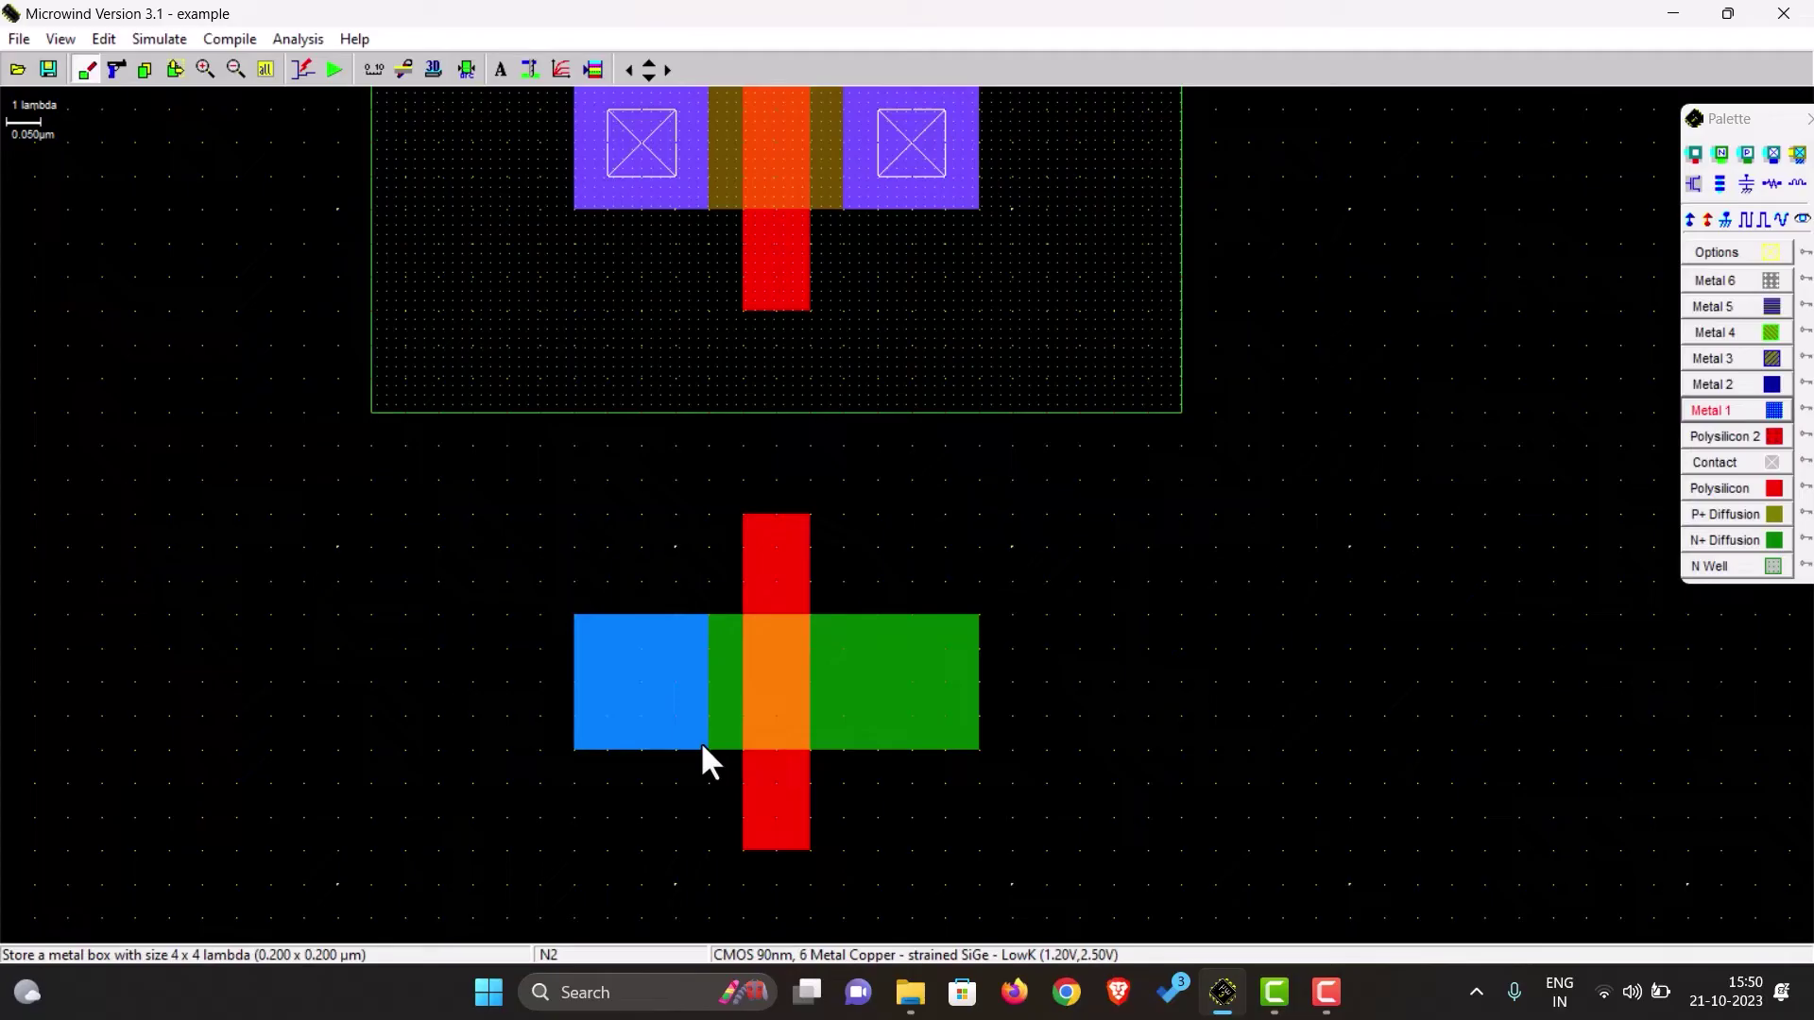
left_click_drag(976, 618, 844, 747)
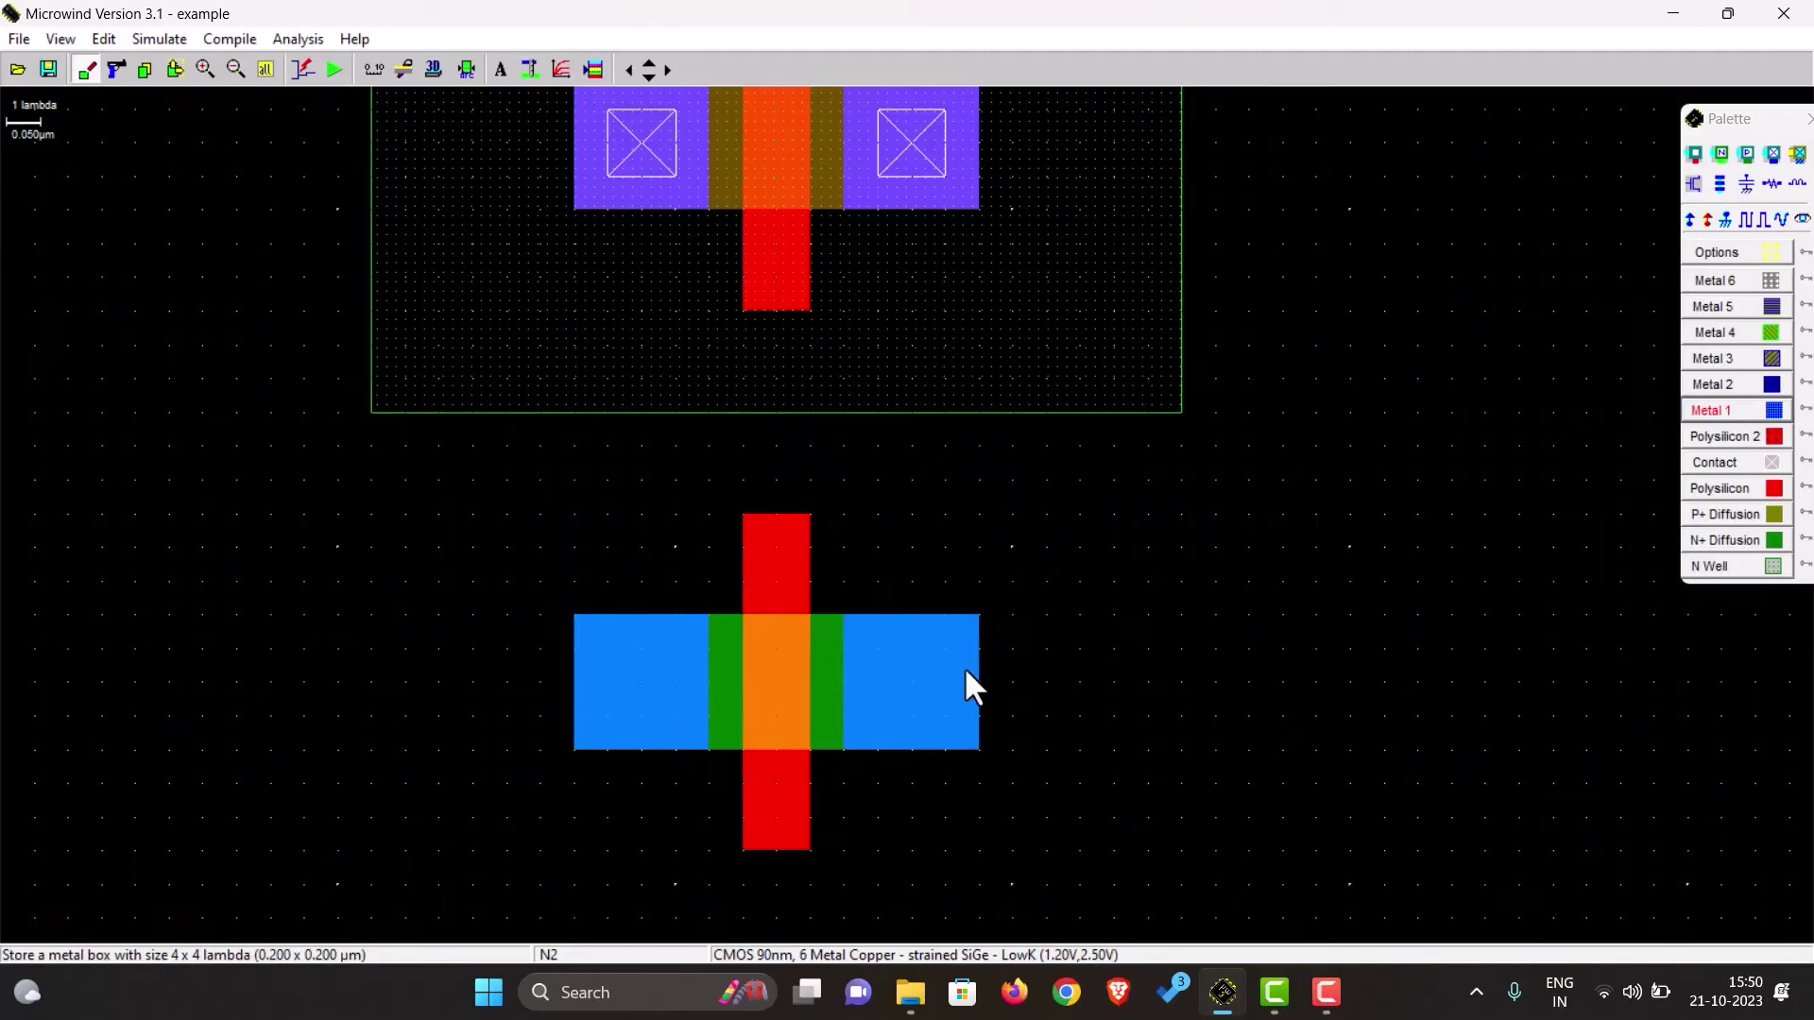
left_click(1707, 469)
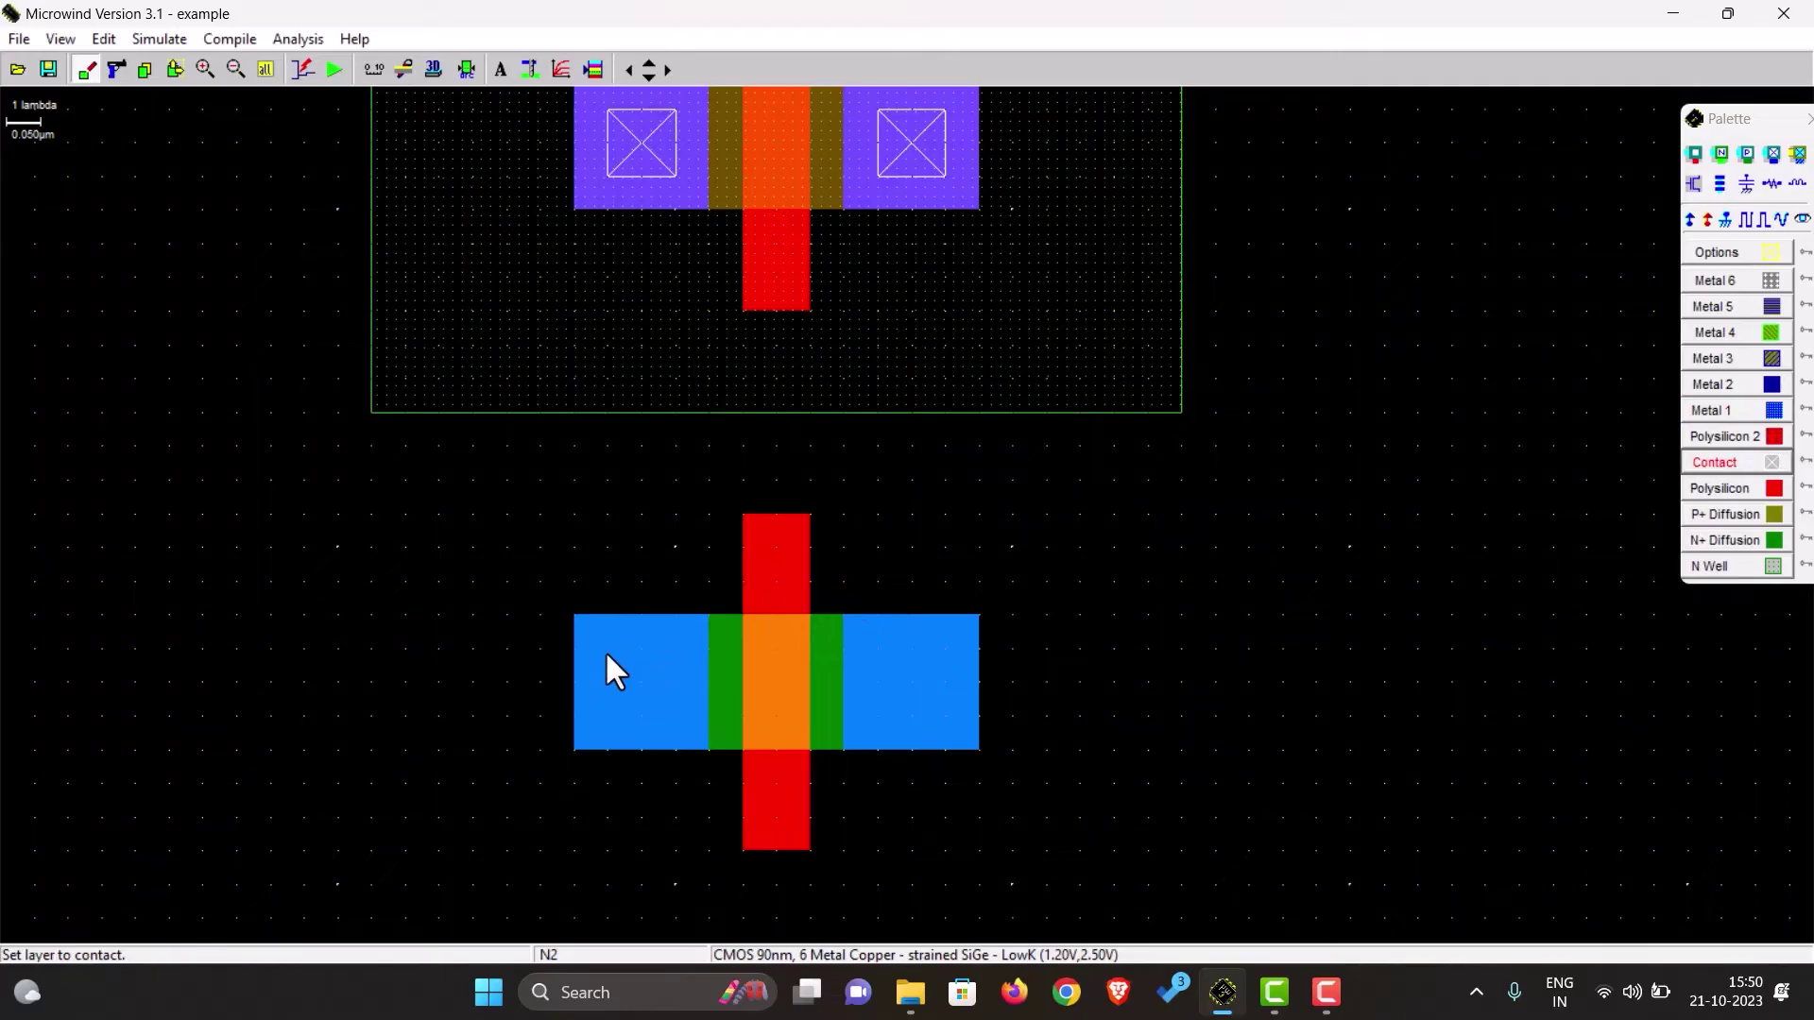
left_click_drag(607, 652, 680, 716)
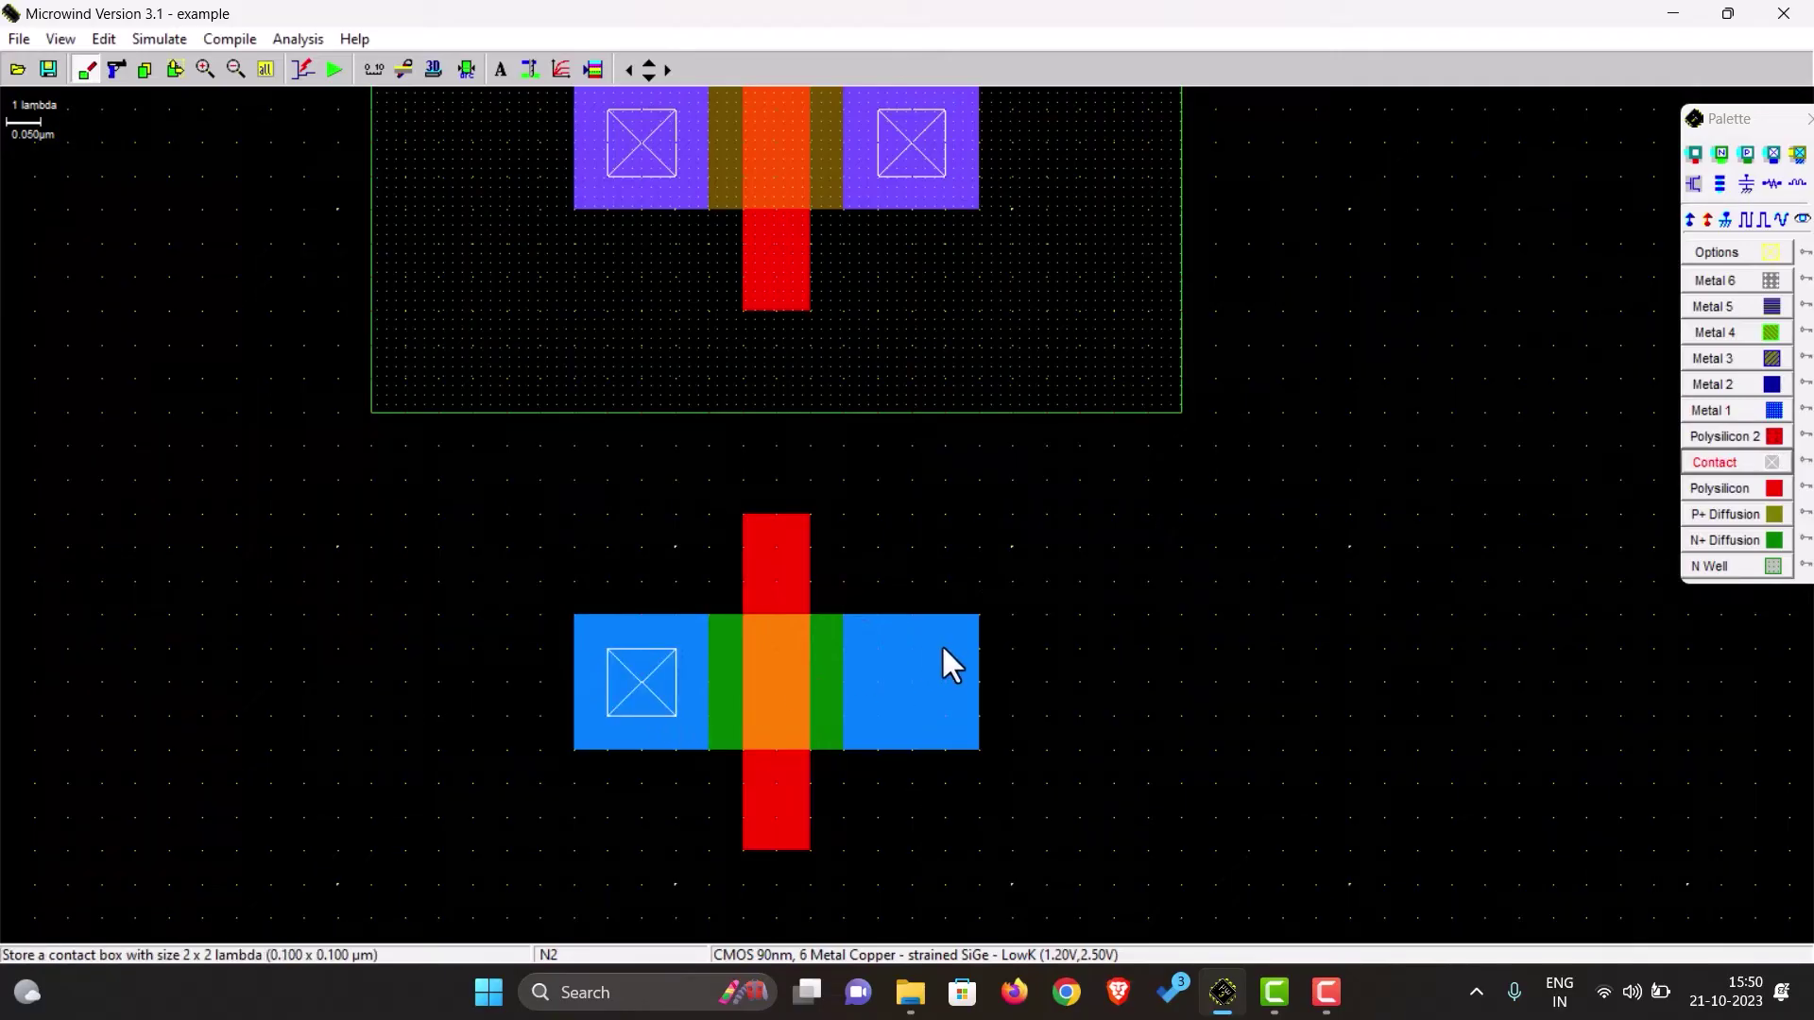
left_click_drag(947, 646, 878, 729)
left_click(224, 72)
left_click(223, 71)
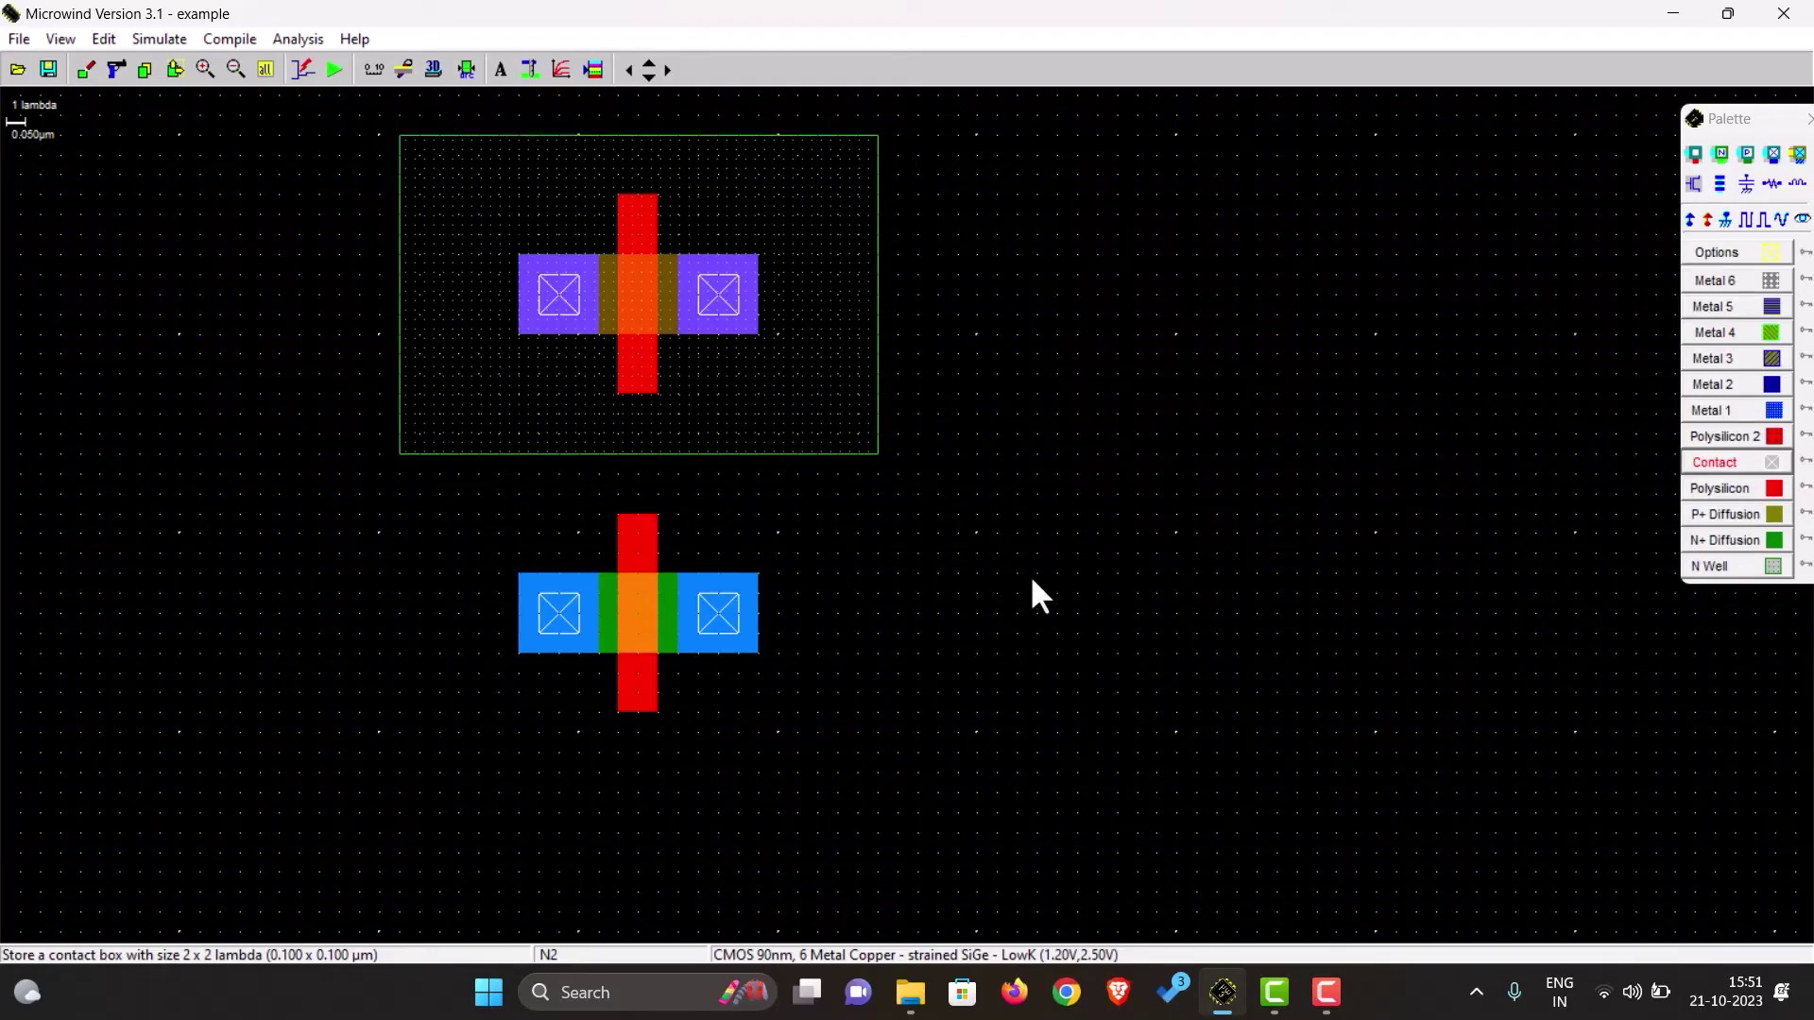
Switch to Paint and sketch a CMOS inverter schematic with a shared gate input, a bubbled upper transistor, a lower transistor and an output line
key("super")
type("paint")
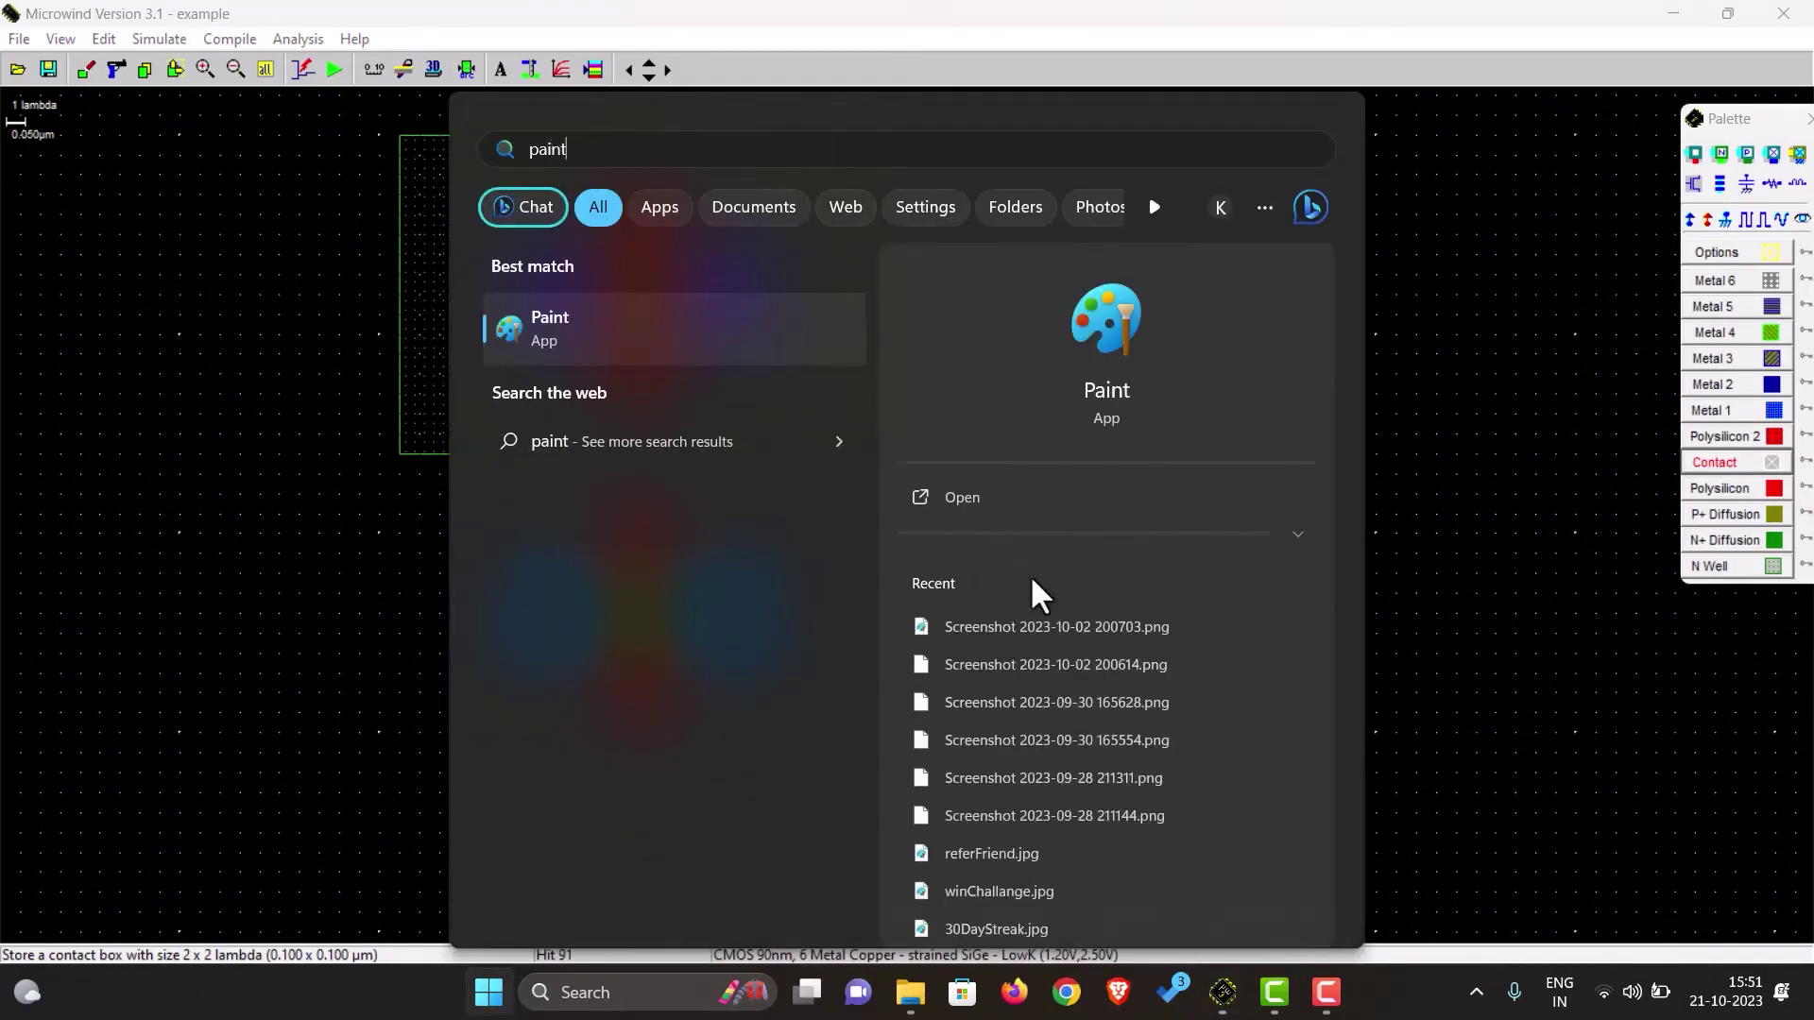
left_click(667, 315)
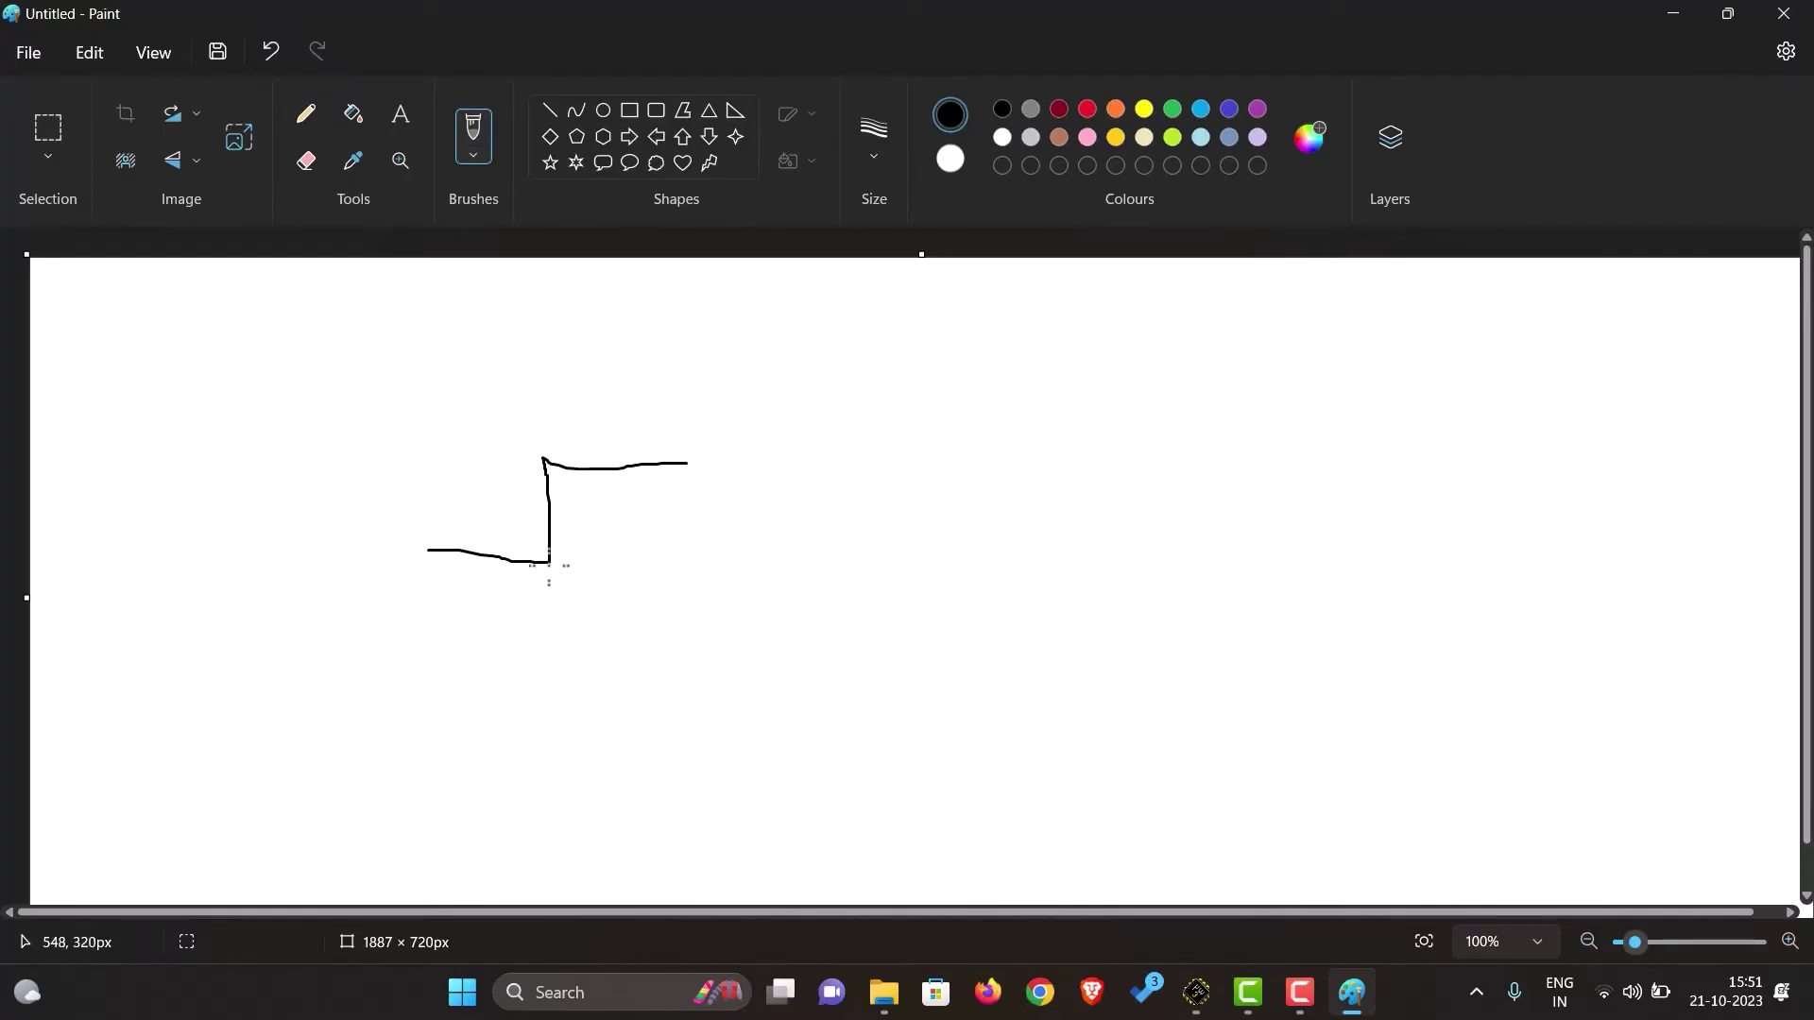
mouse_move(550, 563)
left_mouse_down()
mouse_move(545, 638)
mouse_move(708, 639)
left_mouse_up()
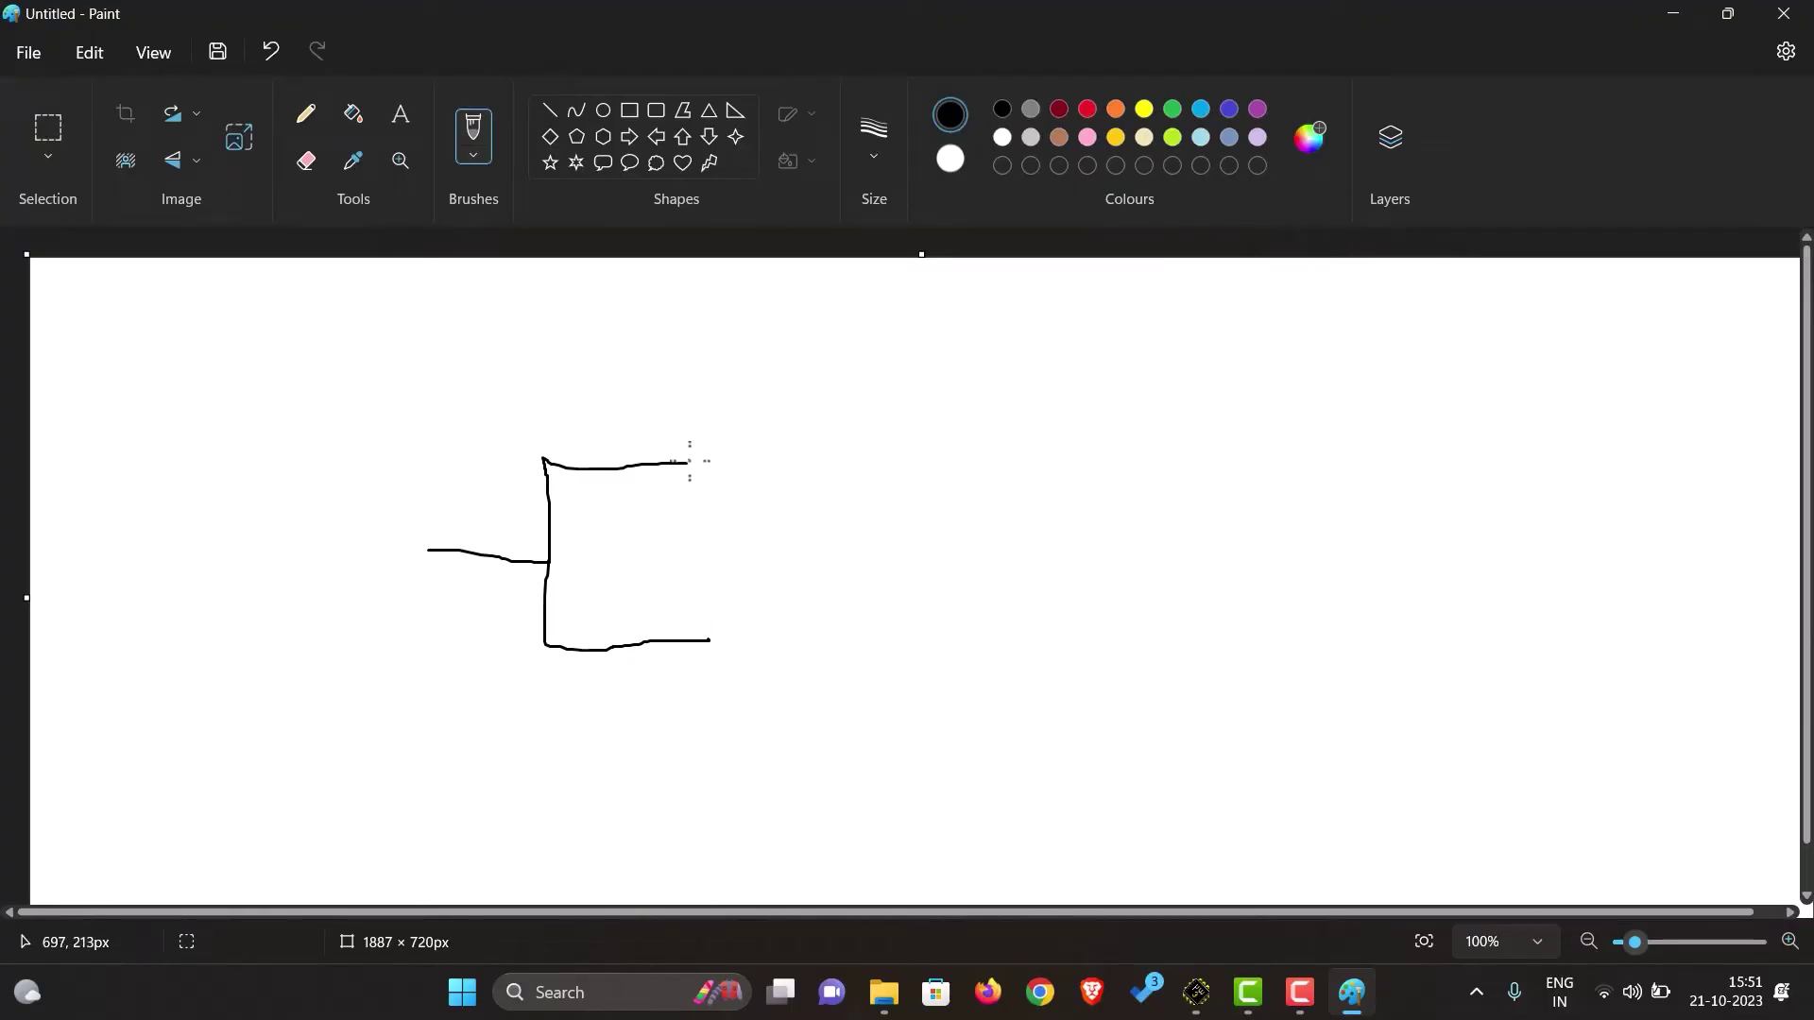
left_click_drag(690, 461, 726, 486)
mouse_move(828, 319)
left_mouse_down()
mouse_move(820, 394)
mouse_move(753, 400)
mouse_move(742, 480)
mouse_move(744, 498)
mouse_move(812, 496)
mouse_move(822, 520)
mouse_move(822, 596)
mouse_move(747, 600)
mouse_move(743, 674)
mouse_move(815, 687)
mouse_move(820, 763)
left_mouse_up()
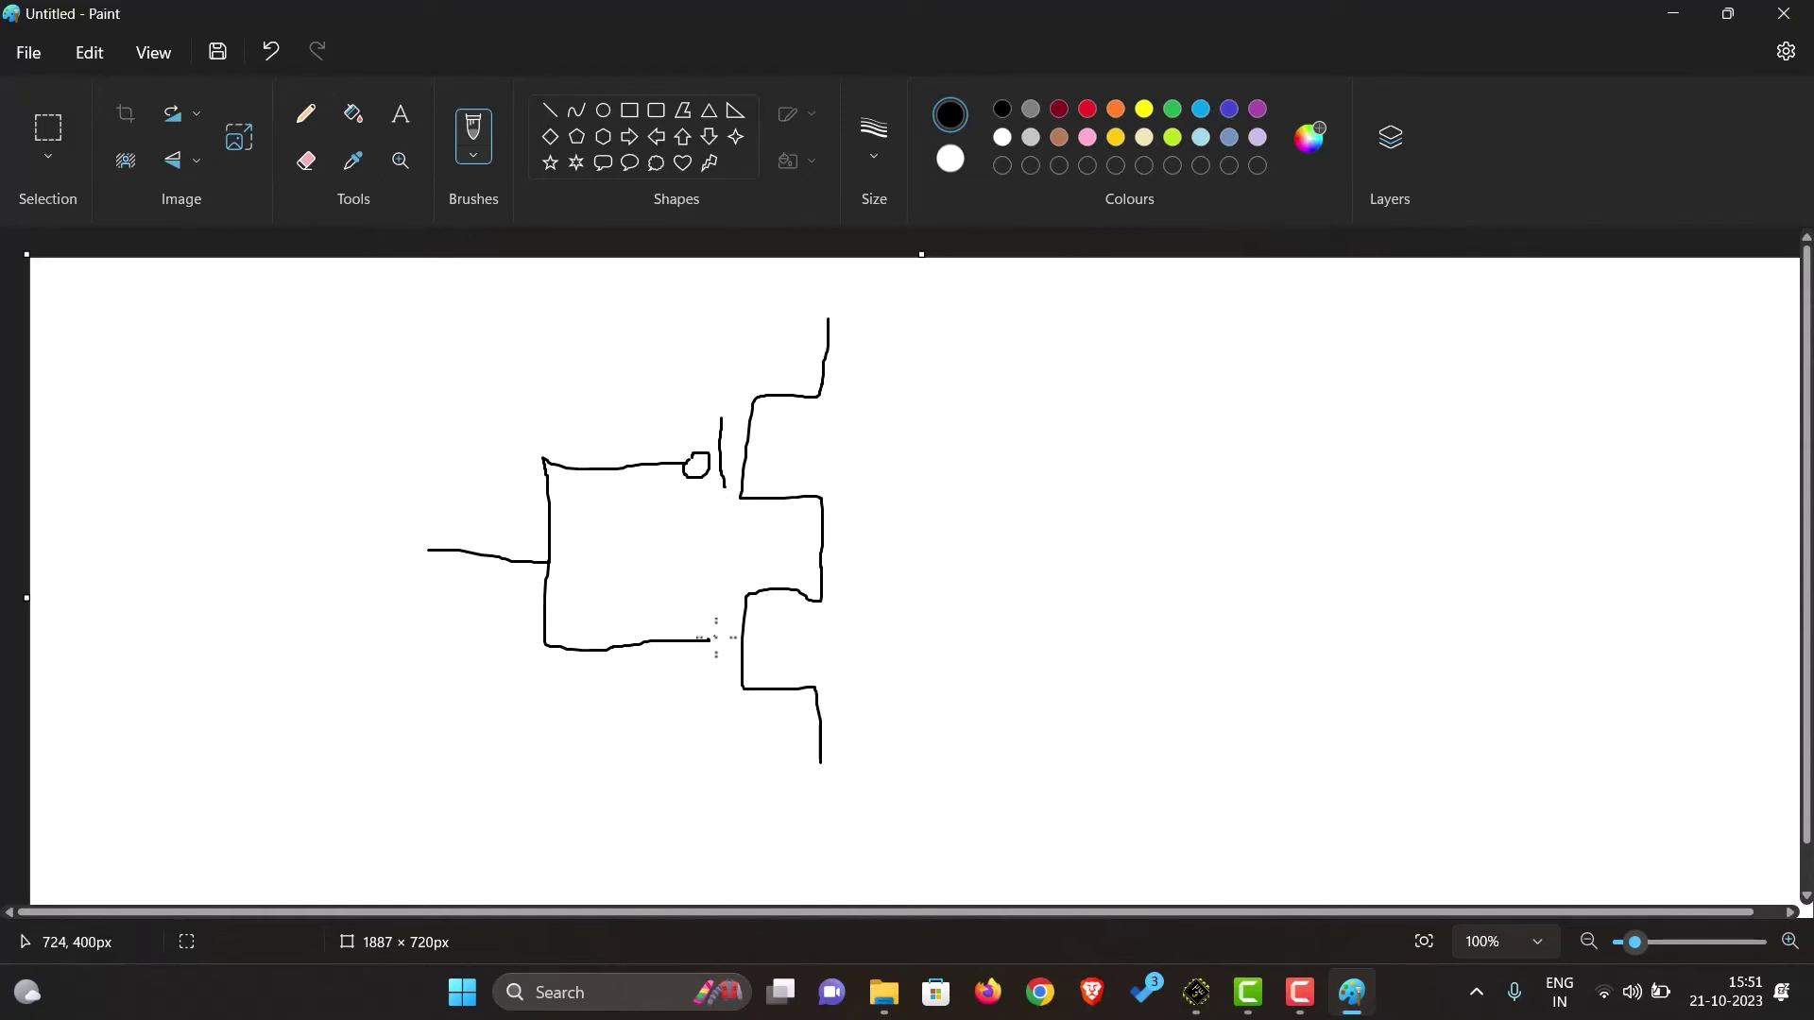
left_click_drag(715, 601, 718, 697)
left_click_drag(828, 541, 997, 556)
Handwrite the label "in" above the schematic's input line and "Vout" above its output line
mouse_move(351, 489)
left_mouse_down()
mouse_move(355, 513)
mouse_move(390, 475)
mouse_move(380, 495)
mouse_move(398, 497)
left_mouse_up()
key("ctrl+z")
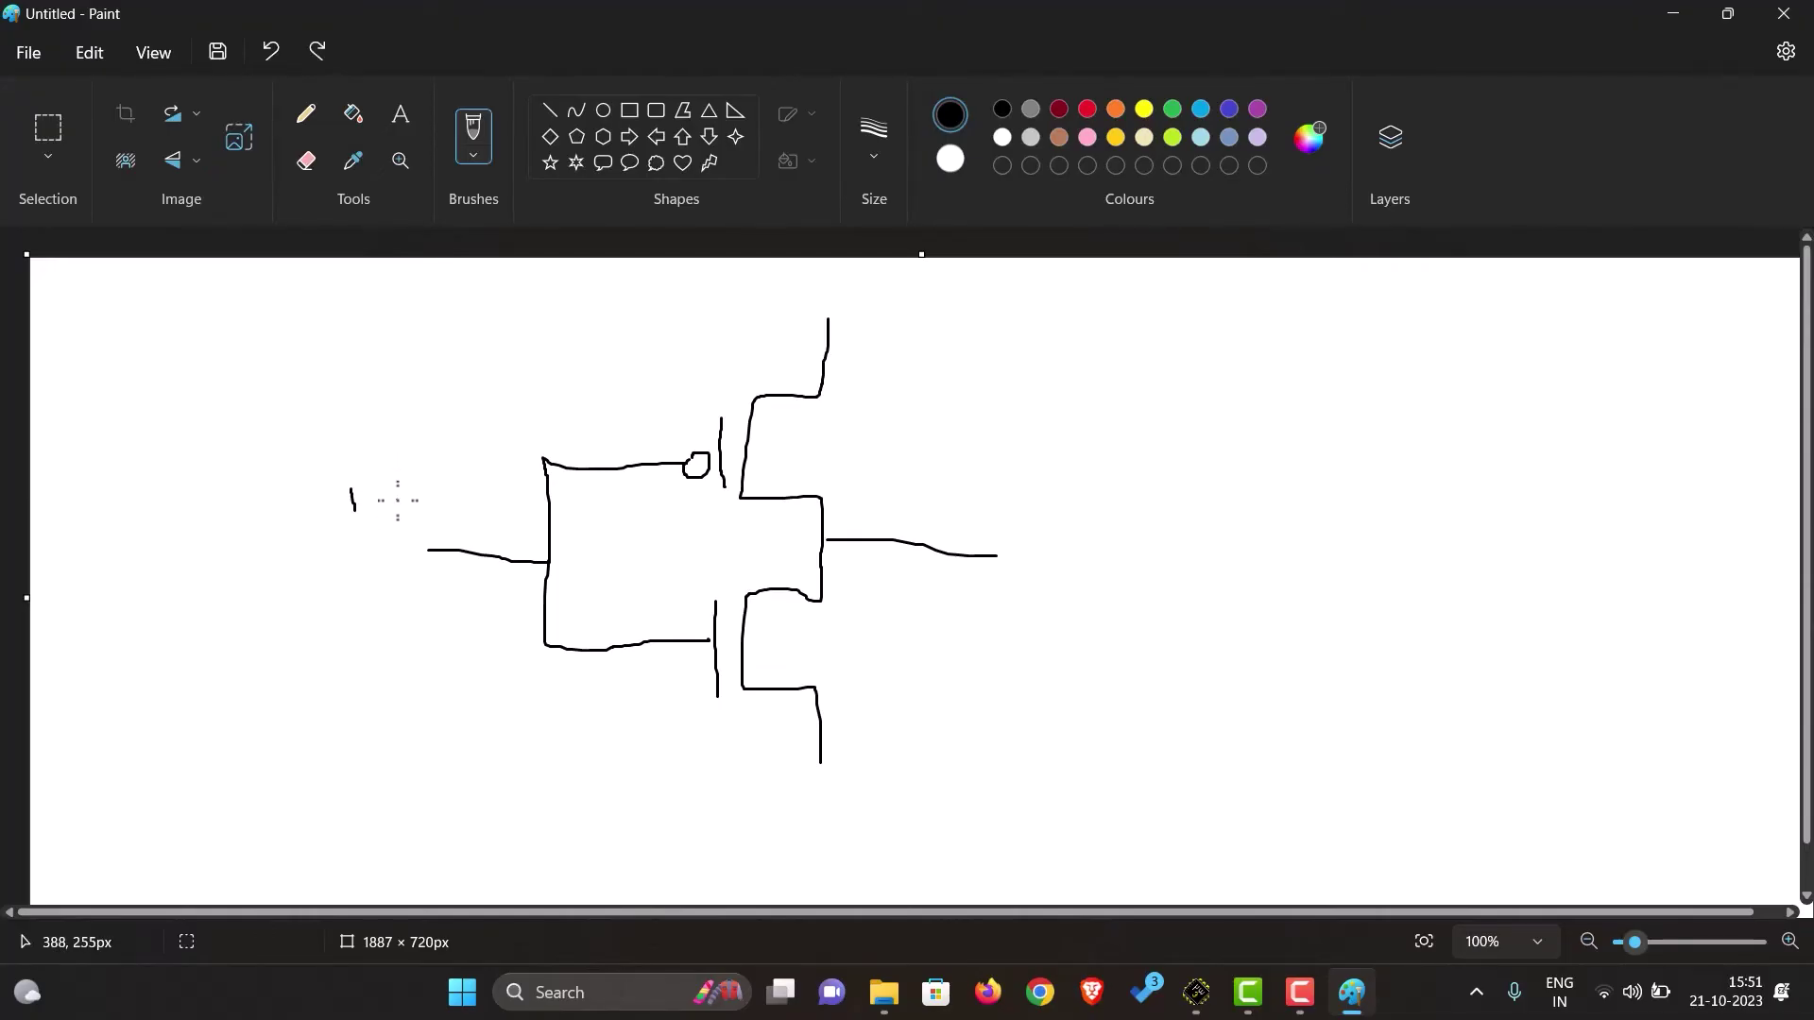
left_click(365, 471)
mouse_move(369, 482)
left_mouse_down()
mouse_move(381, 526)
mouse_move(394, 503)
left_mouse_up()
mouse_move(919, 482)
left_mouse_down()
mouse_move(933, 505)
mouse_move(950, 463)
mouse_move(968, 511)
mouse_move(947, 504)
mouse_move(979, 530)
mouse_move(988, 510)
mouse_move(1013, 528)
mouse_move(1031, 514)
left_mouse_up()
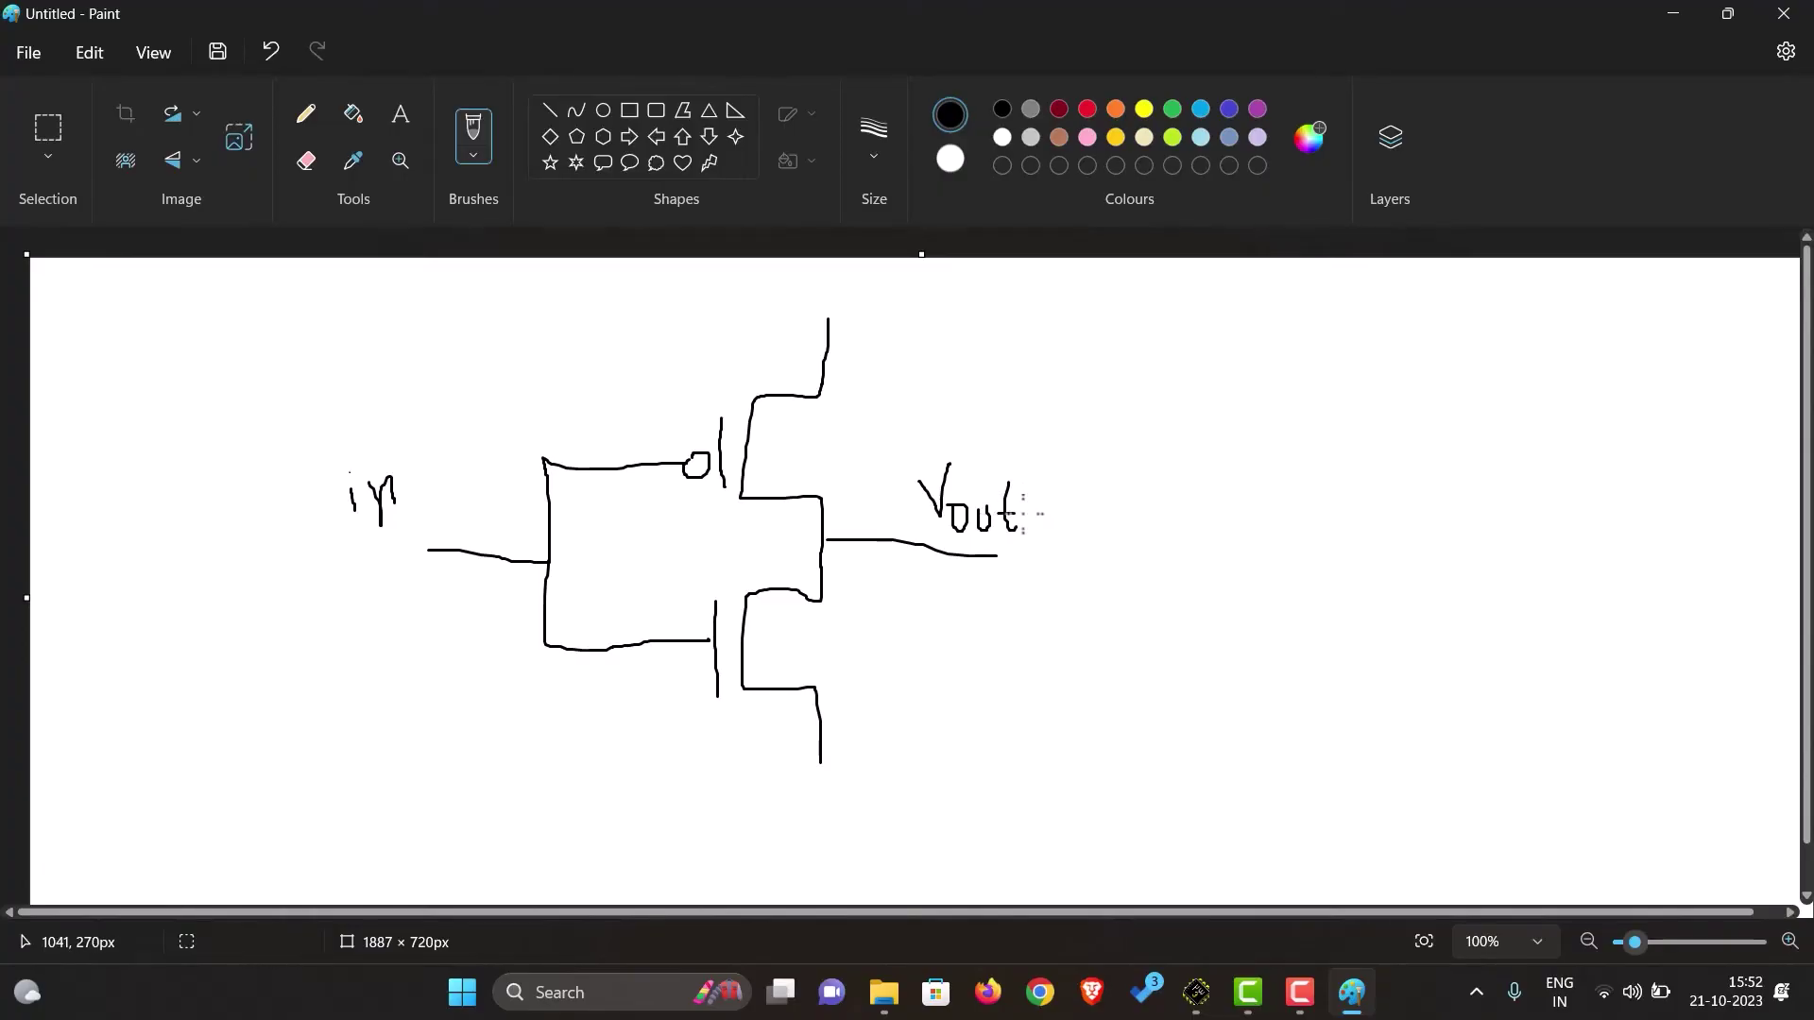
Handwrite the label "VDD" beside the schematic's upper supply line and draw a ground symbol under its lower line
mouse_move(858, 293)
left_mouse_down()
mouse_move(879, 331)
mouse_move(886, 290)
mouse_move(889, 346)
mouse_move(927, 320)
mouse_move(914, 336)
left_mouse_up()
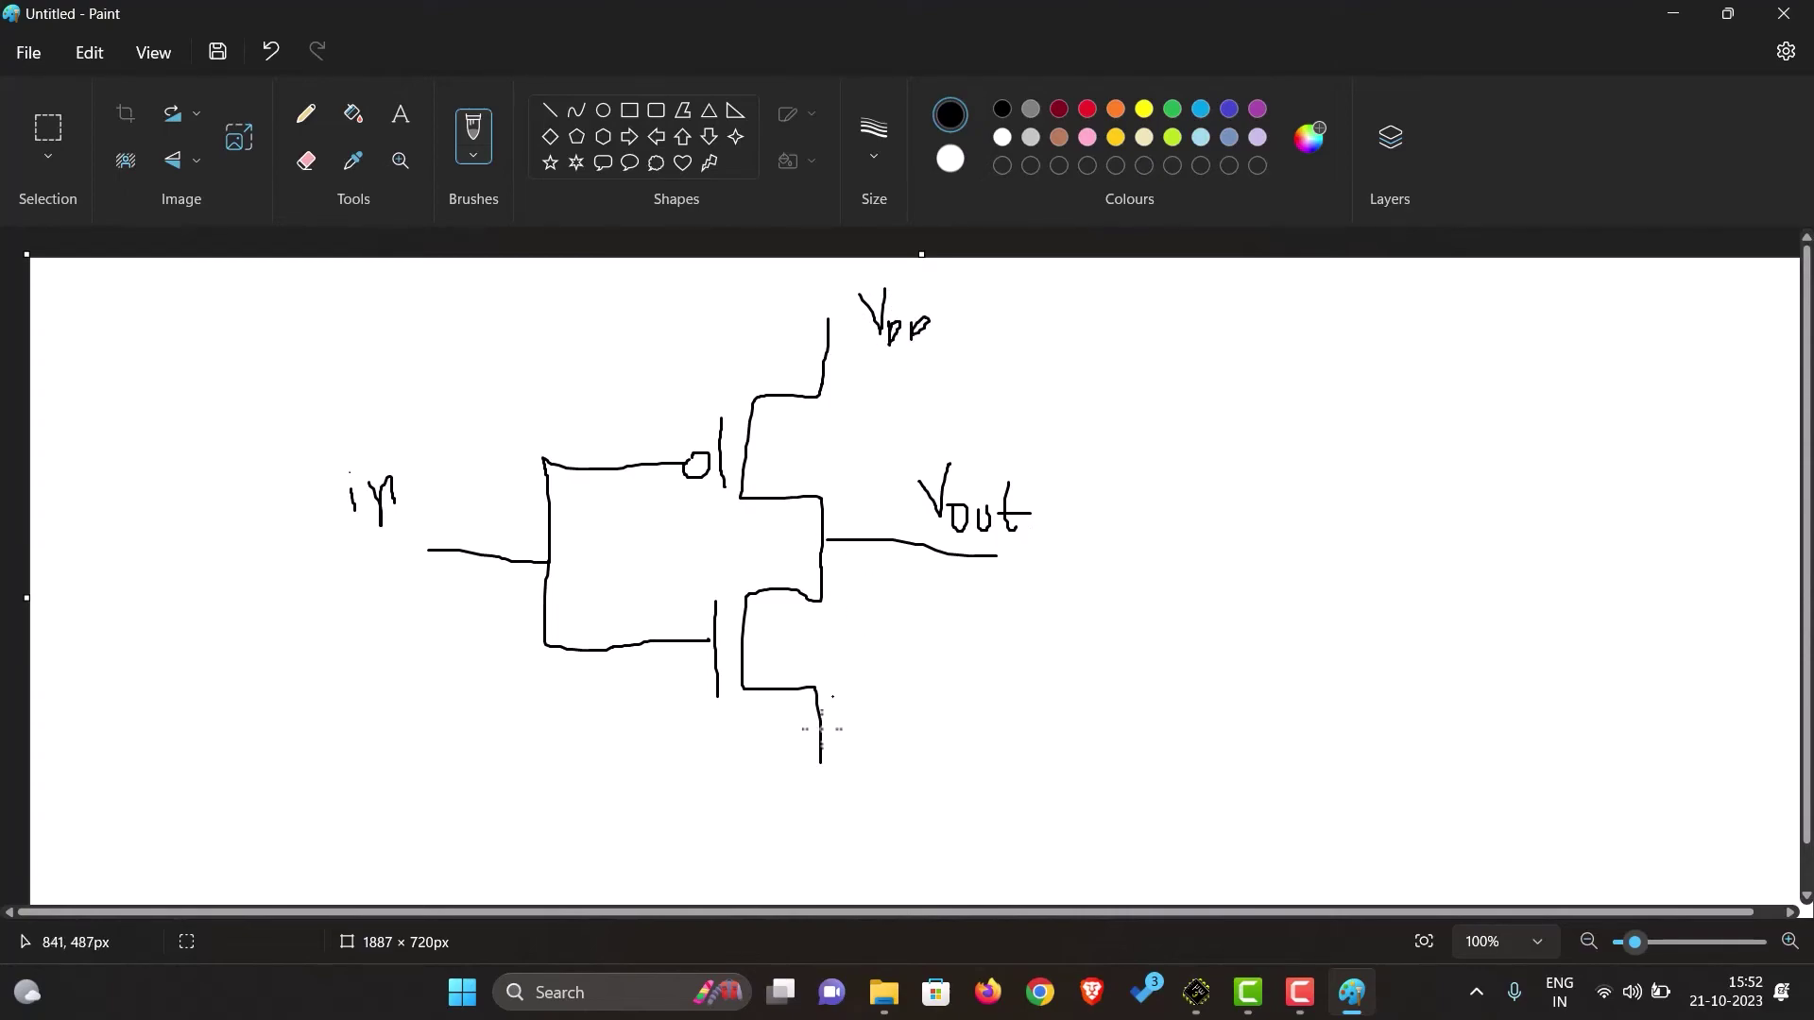
mouse_move(793, 766)
left_mouse_down()
mouse_move(858, 763)
mouse_move(837, 780)
left_mouse_up()
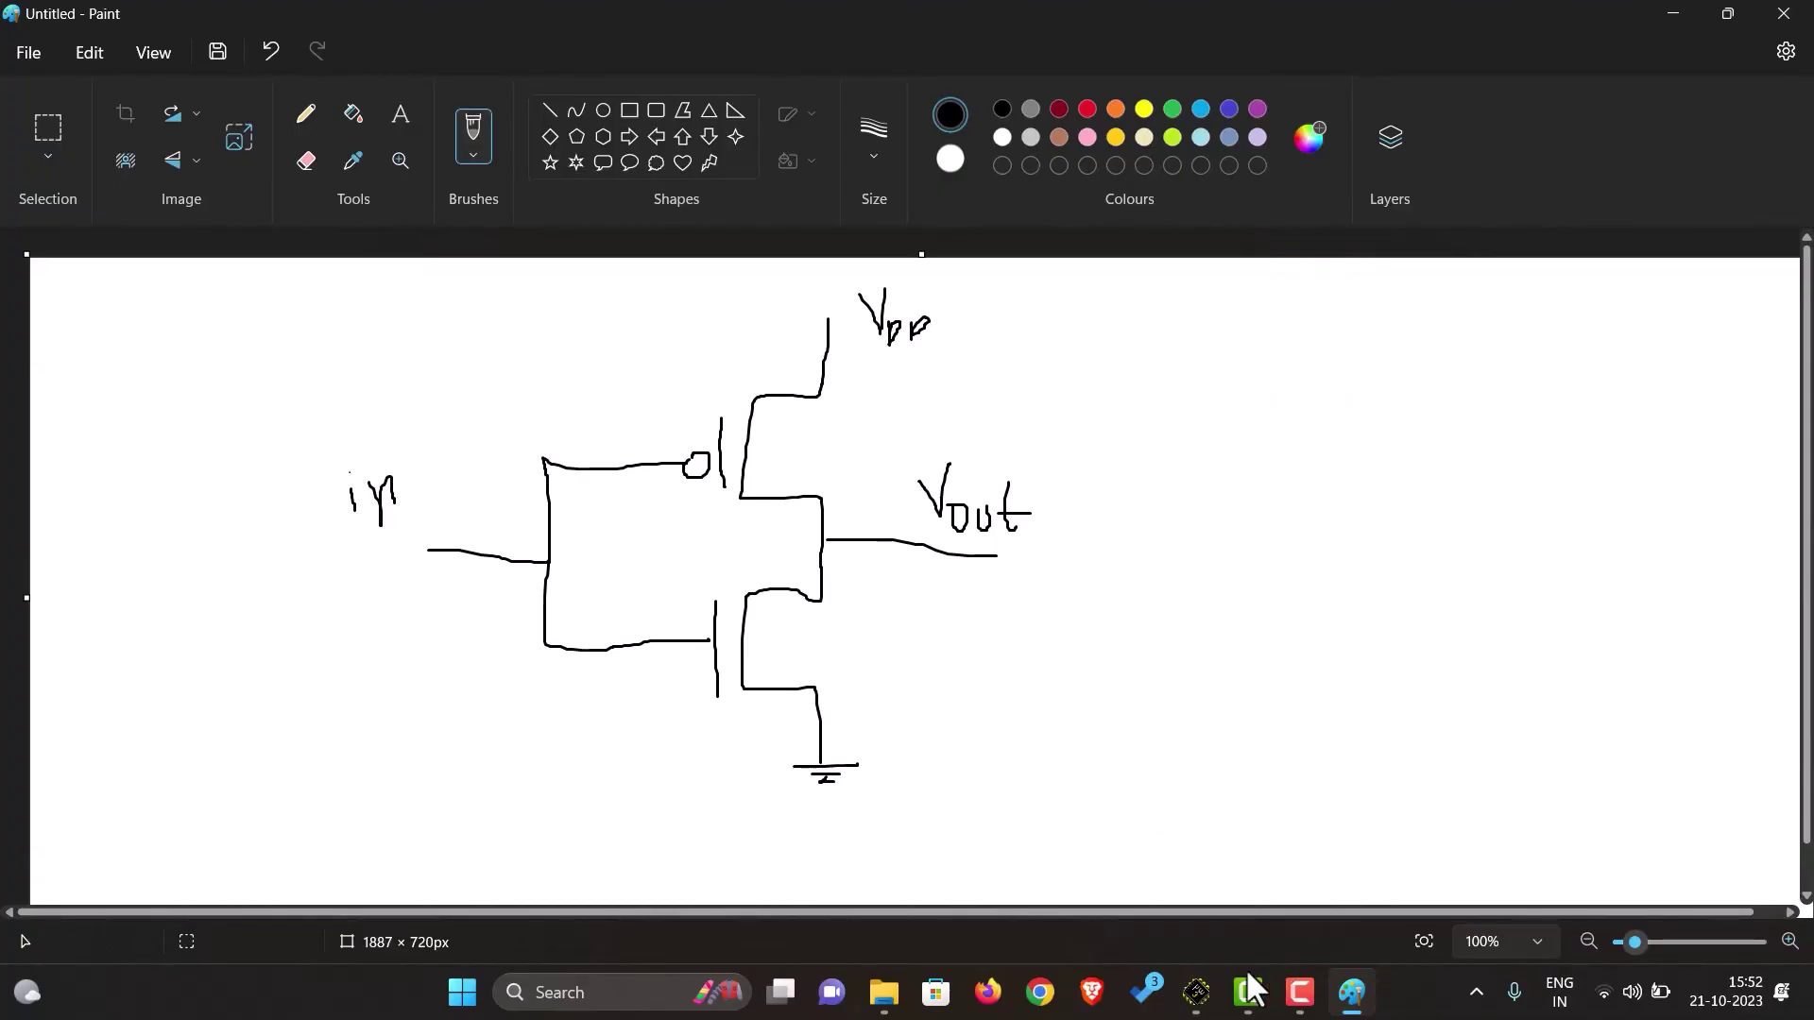
Switch to Microwind and join the two transistor gates with a 2 x 6 lambda Polysilicon box
left_click(1196, 991)
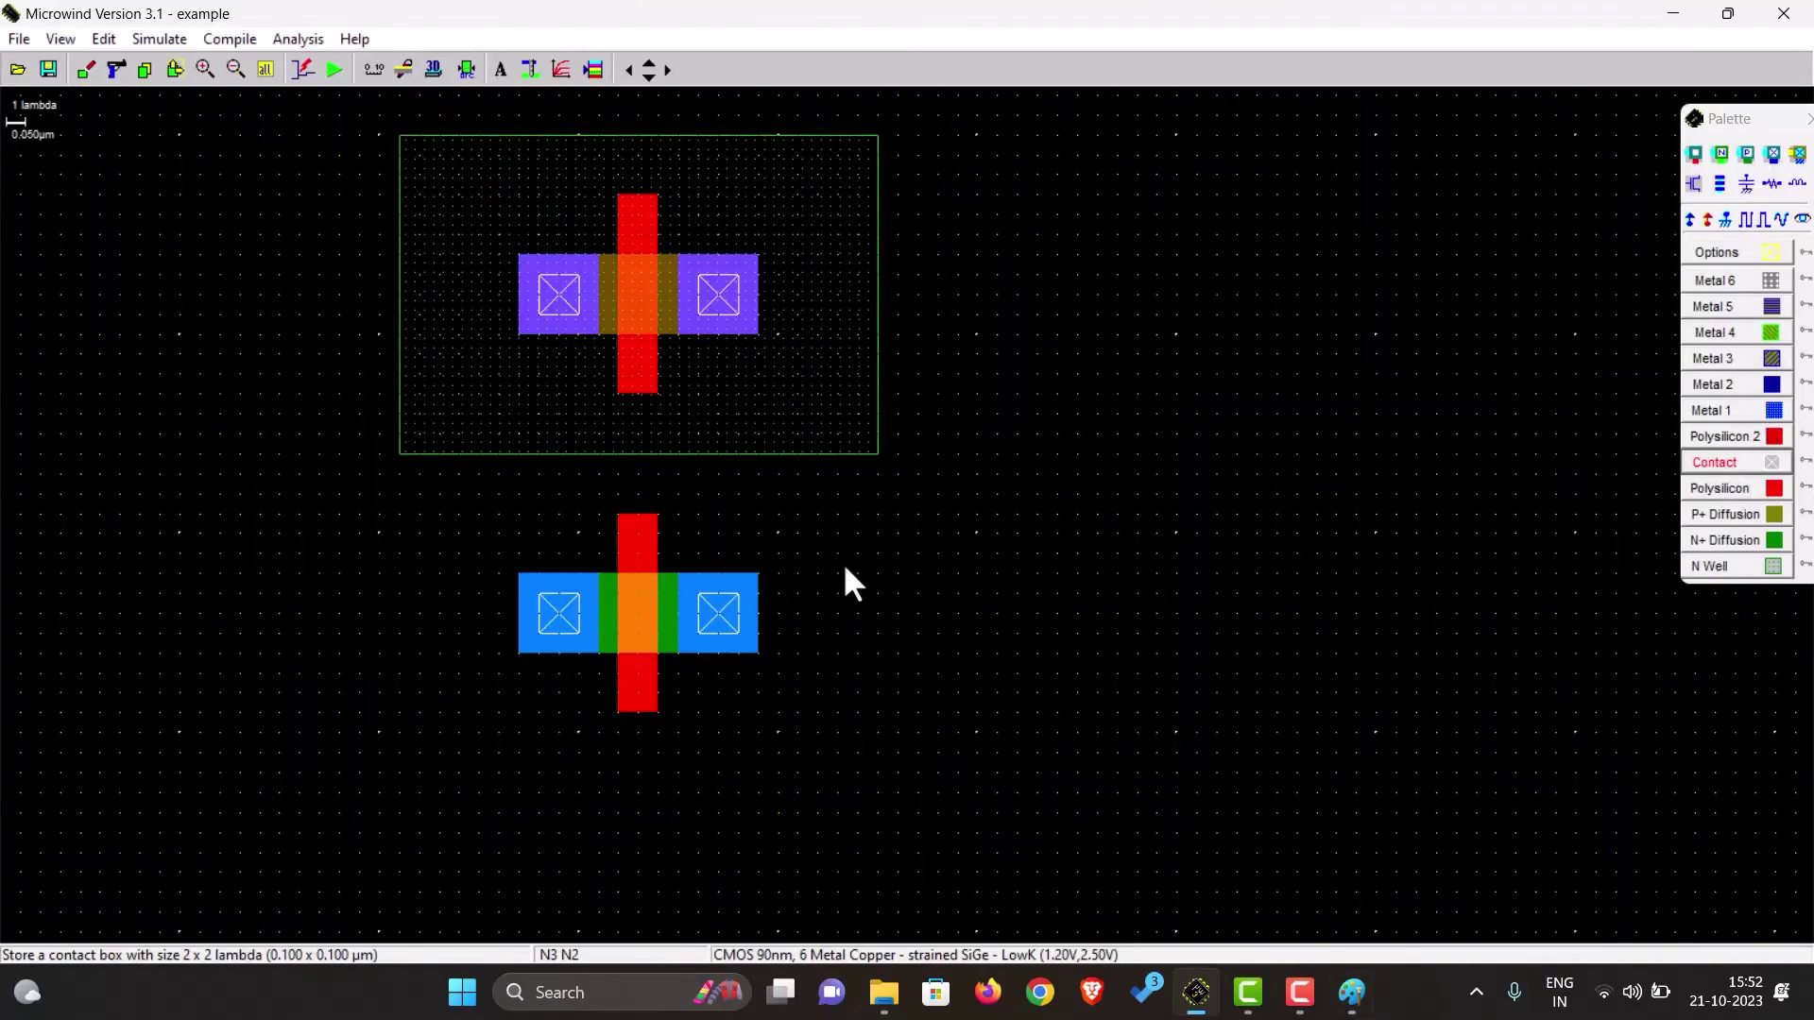
left_click(206, 69)
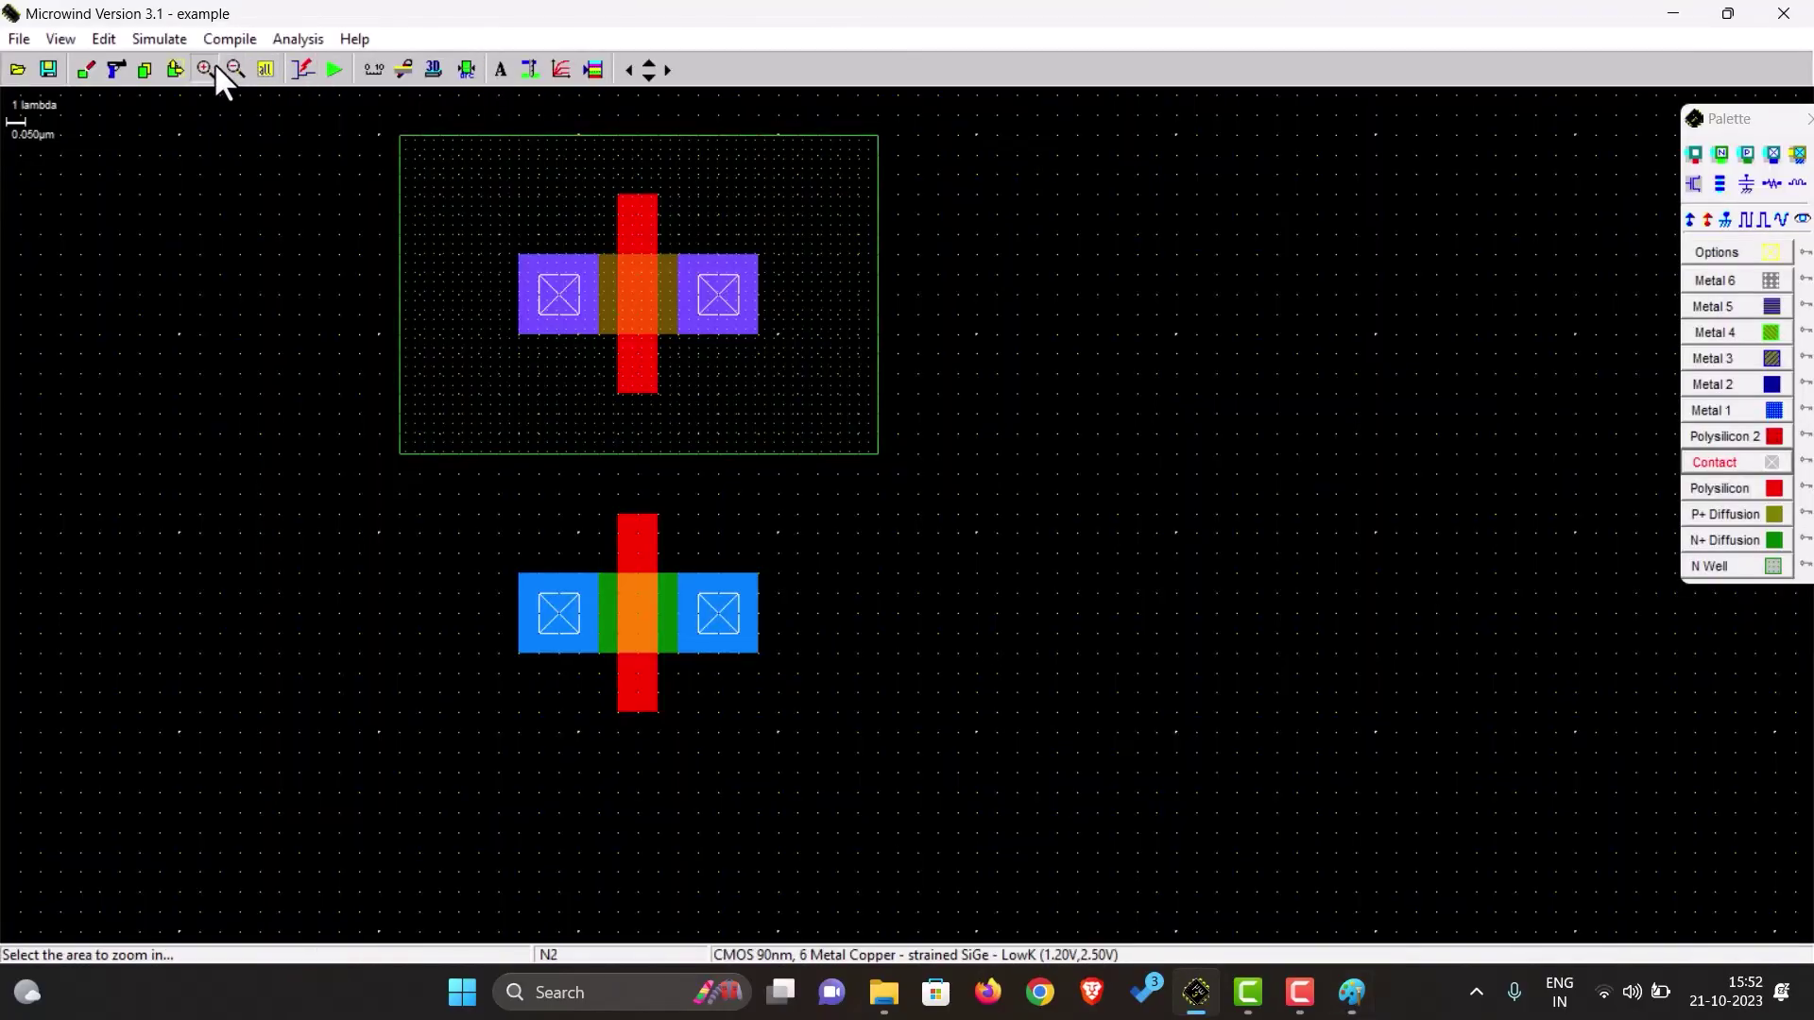
left_click(620, 376)
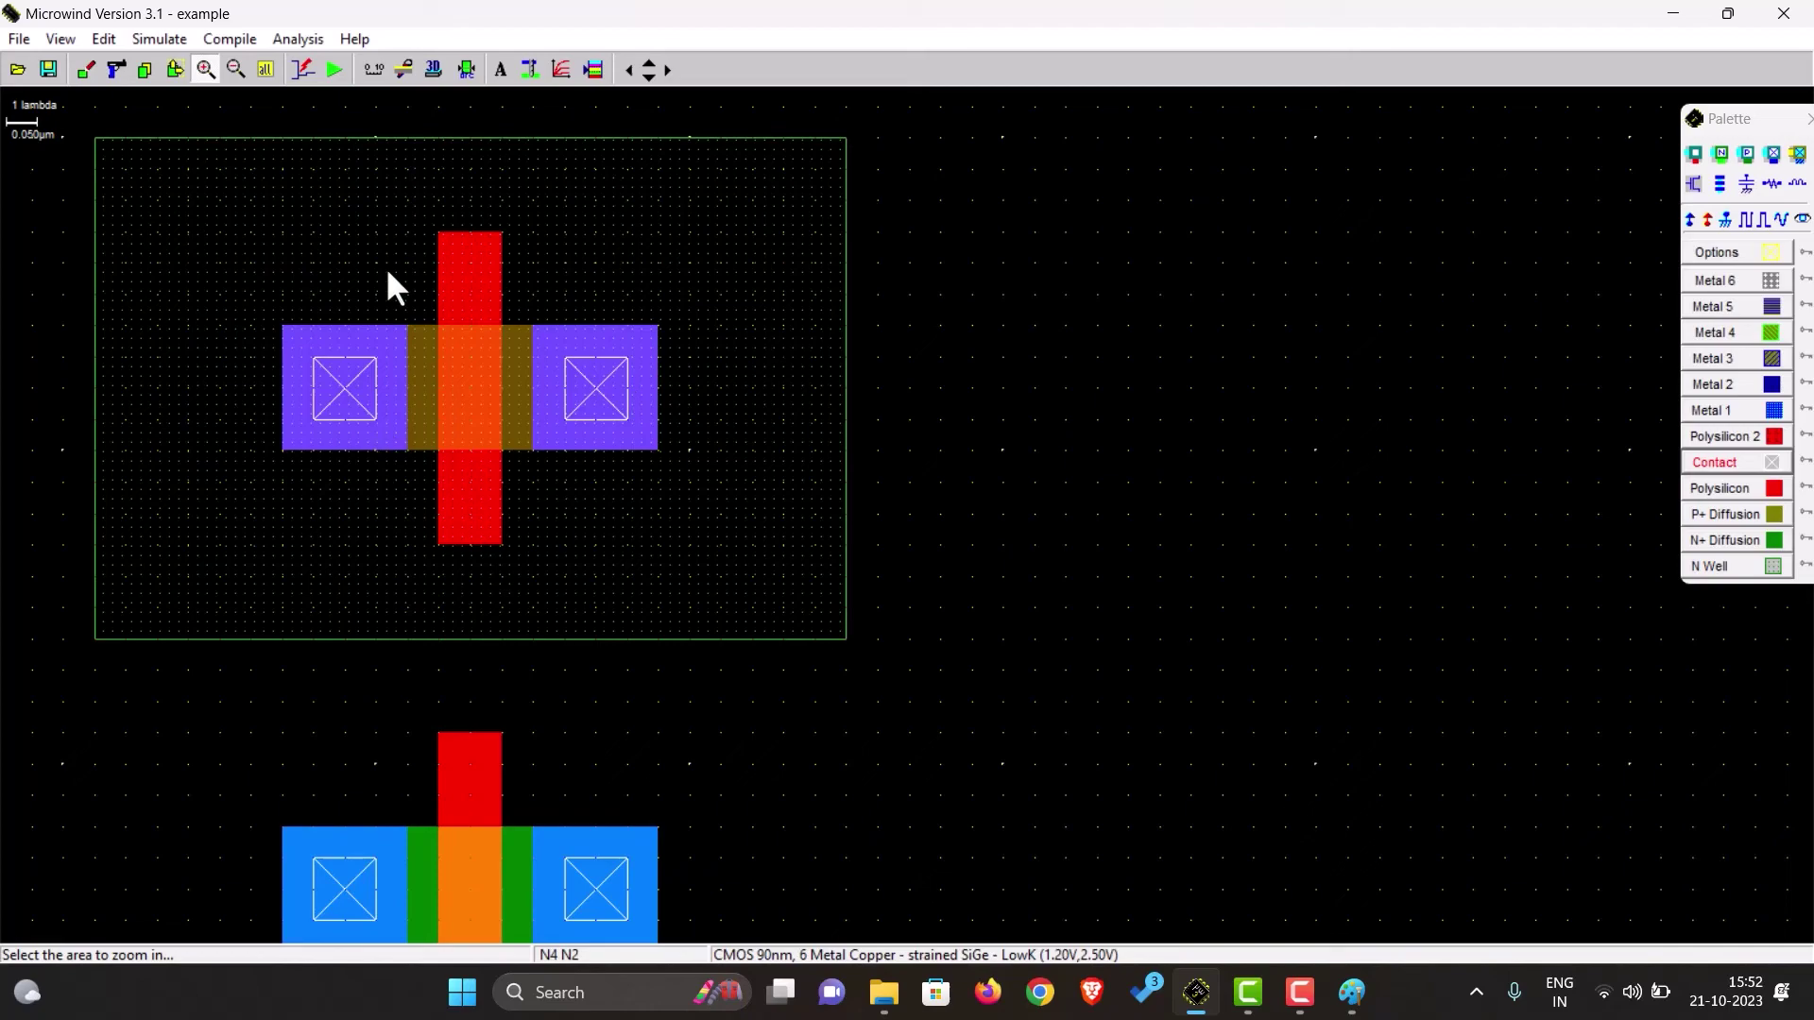
left_click(1730, 490)
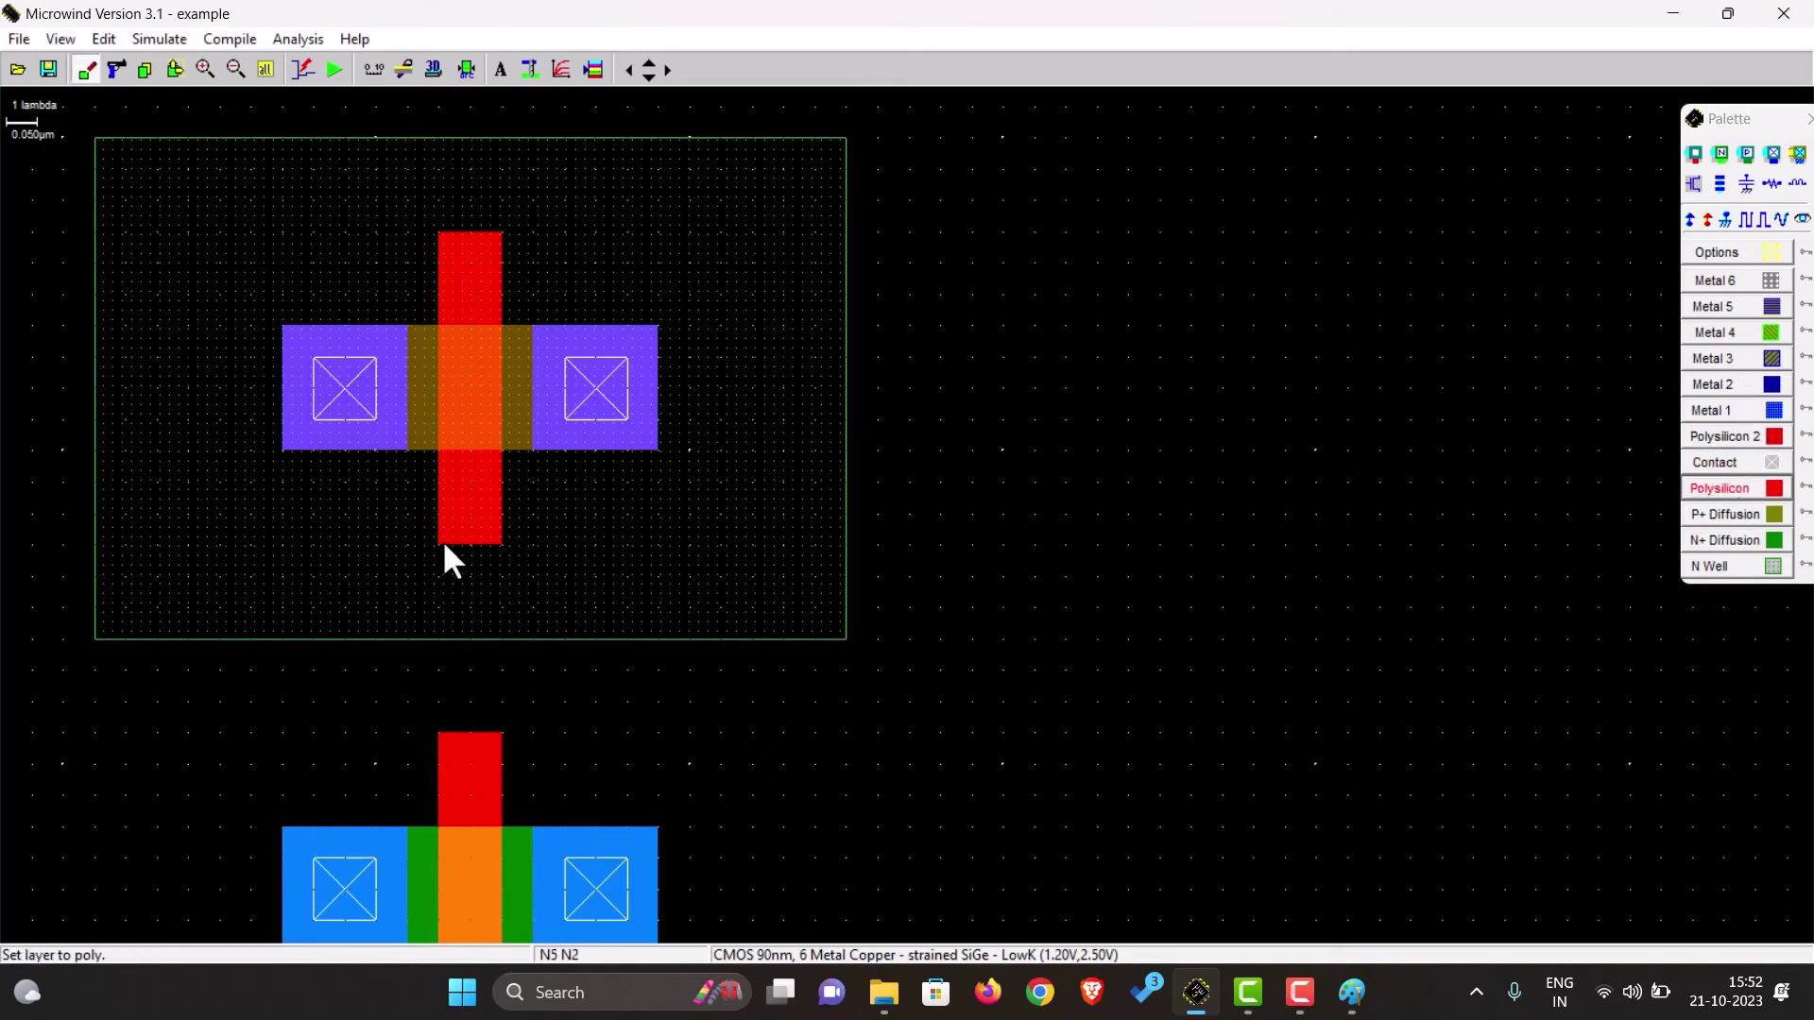
left_click_drag(444, 545, 502, 733)
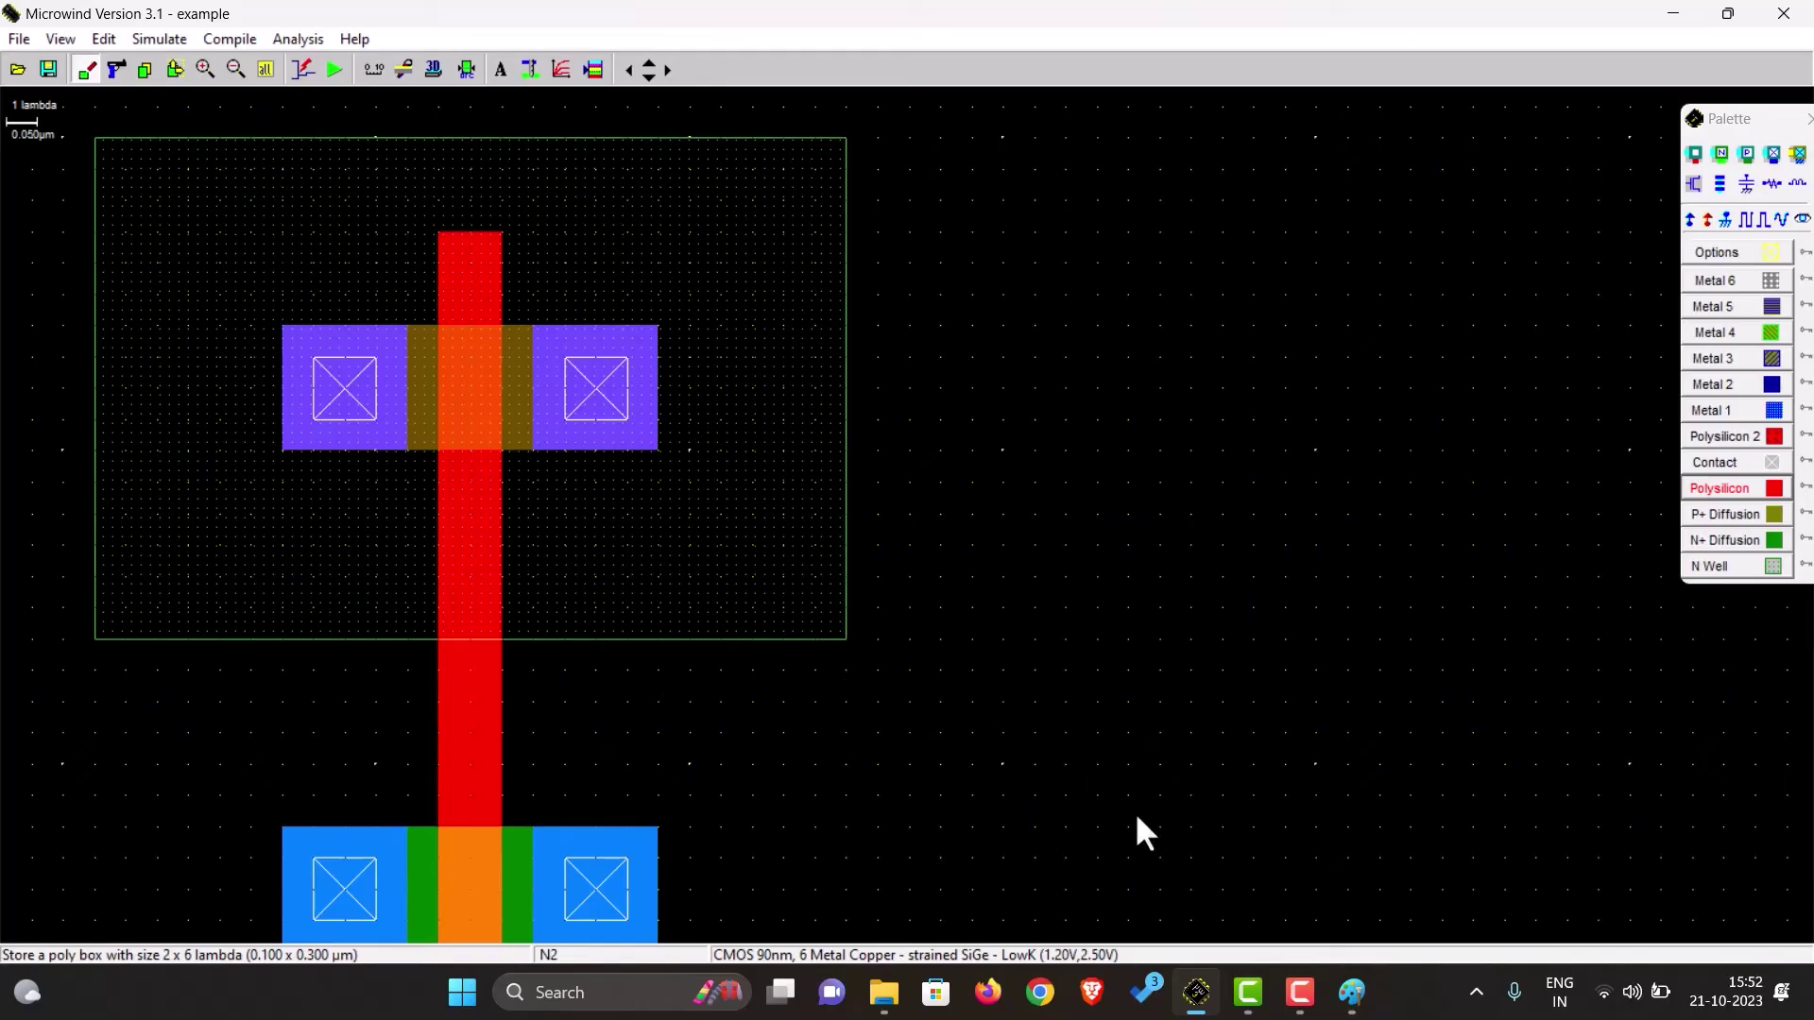
Switch to Paint and handwrite S and D beside the upper transistor's terminals and D and S beside the lower transistor's
left_click(1350, 990)
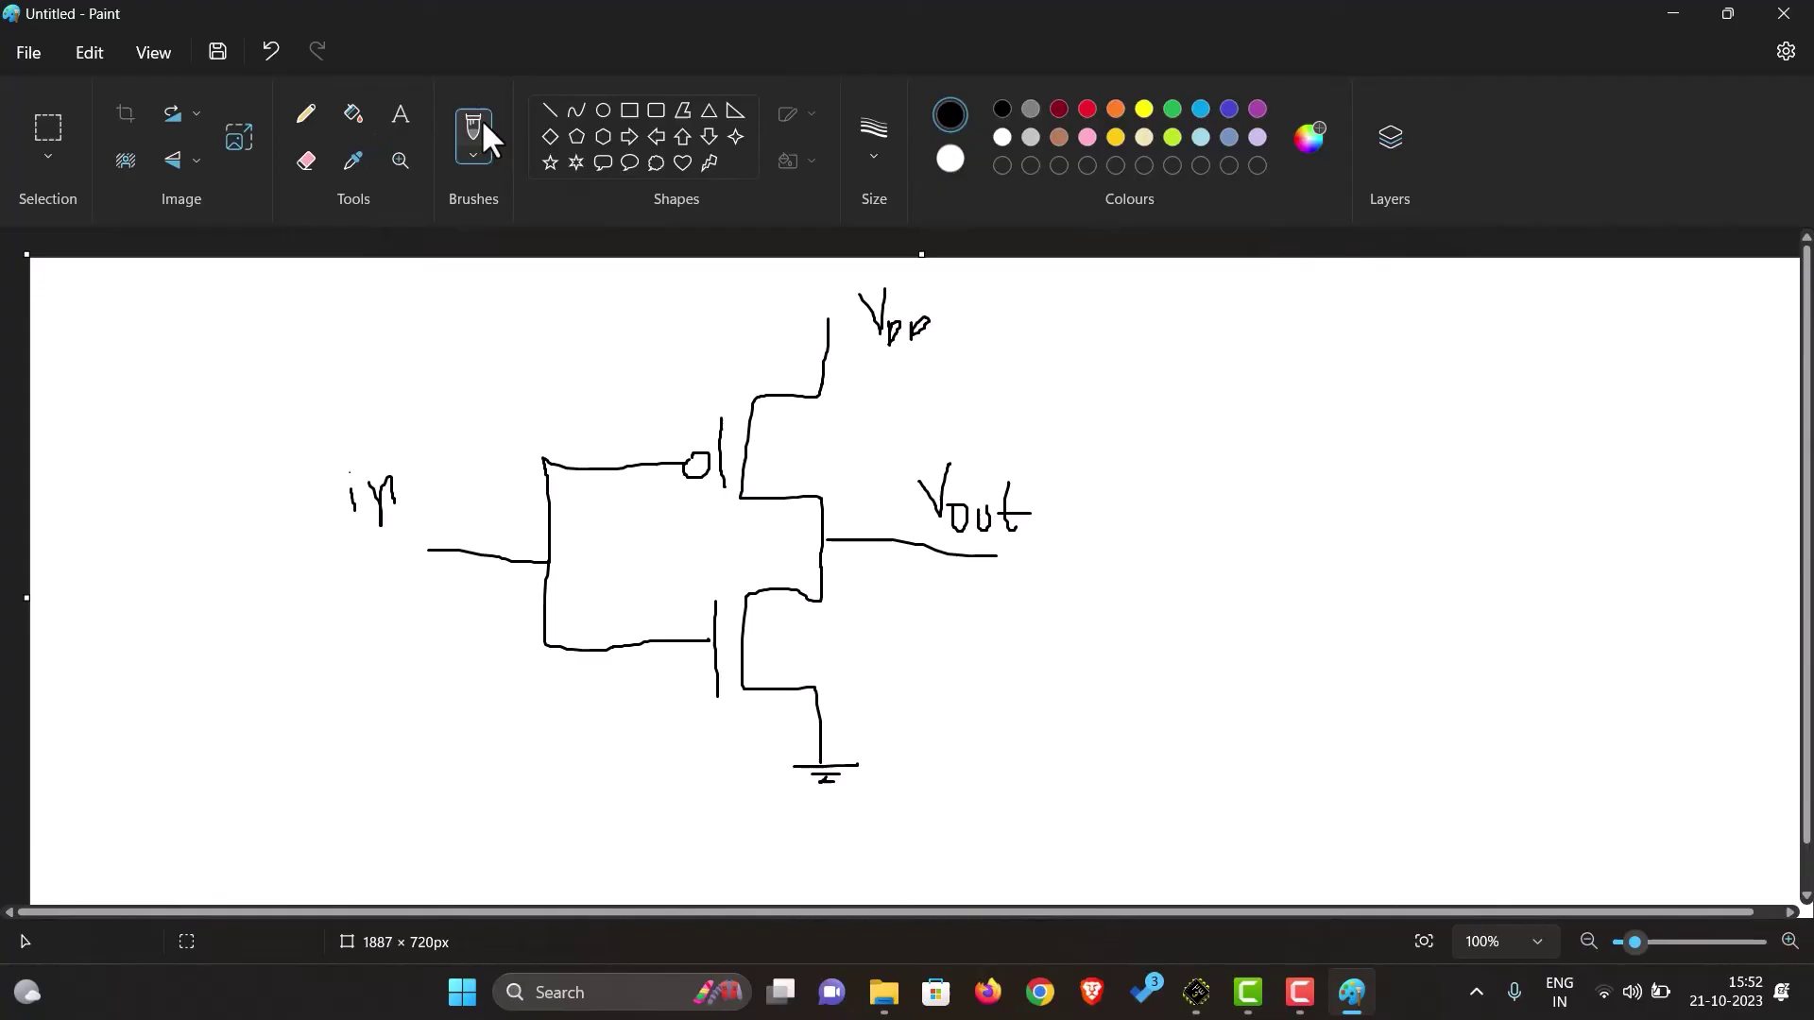
left_click_drag(877, 370, 862, 408)
mouse_move(857, 501)
left_mouse_down()
mouse_move(873, 474)
mouse_move(860, 495)
left_mouse_up()
left_click_drag(854, 582, 844, 699)
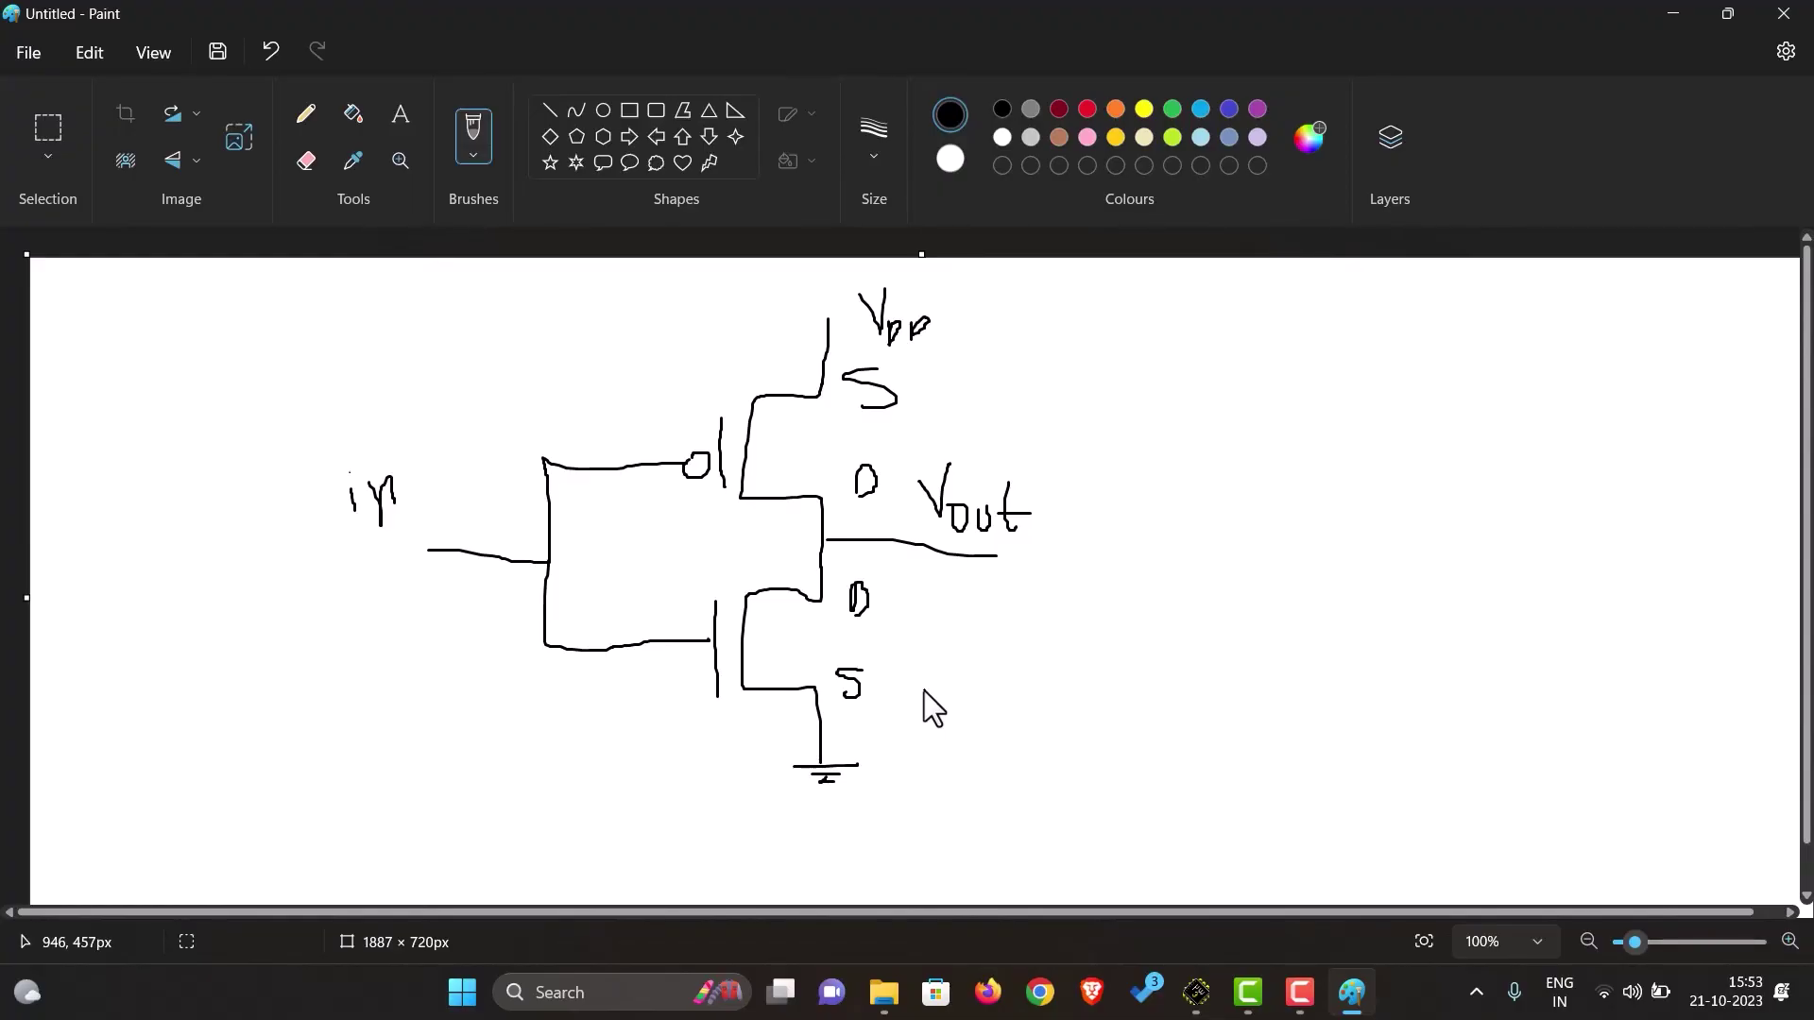
Switch to Microwind and connect the right-hand contacts of both transistors with a 4 x 12 lambda Metal 1 box
key("alt+Tab")
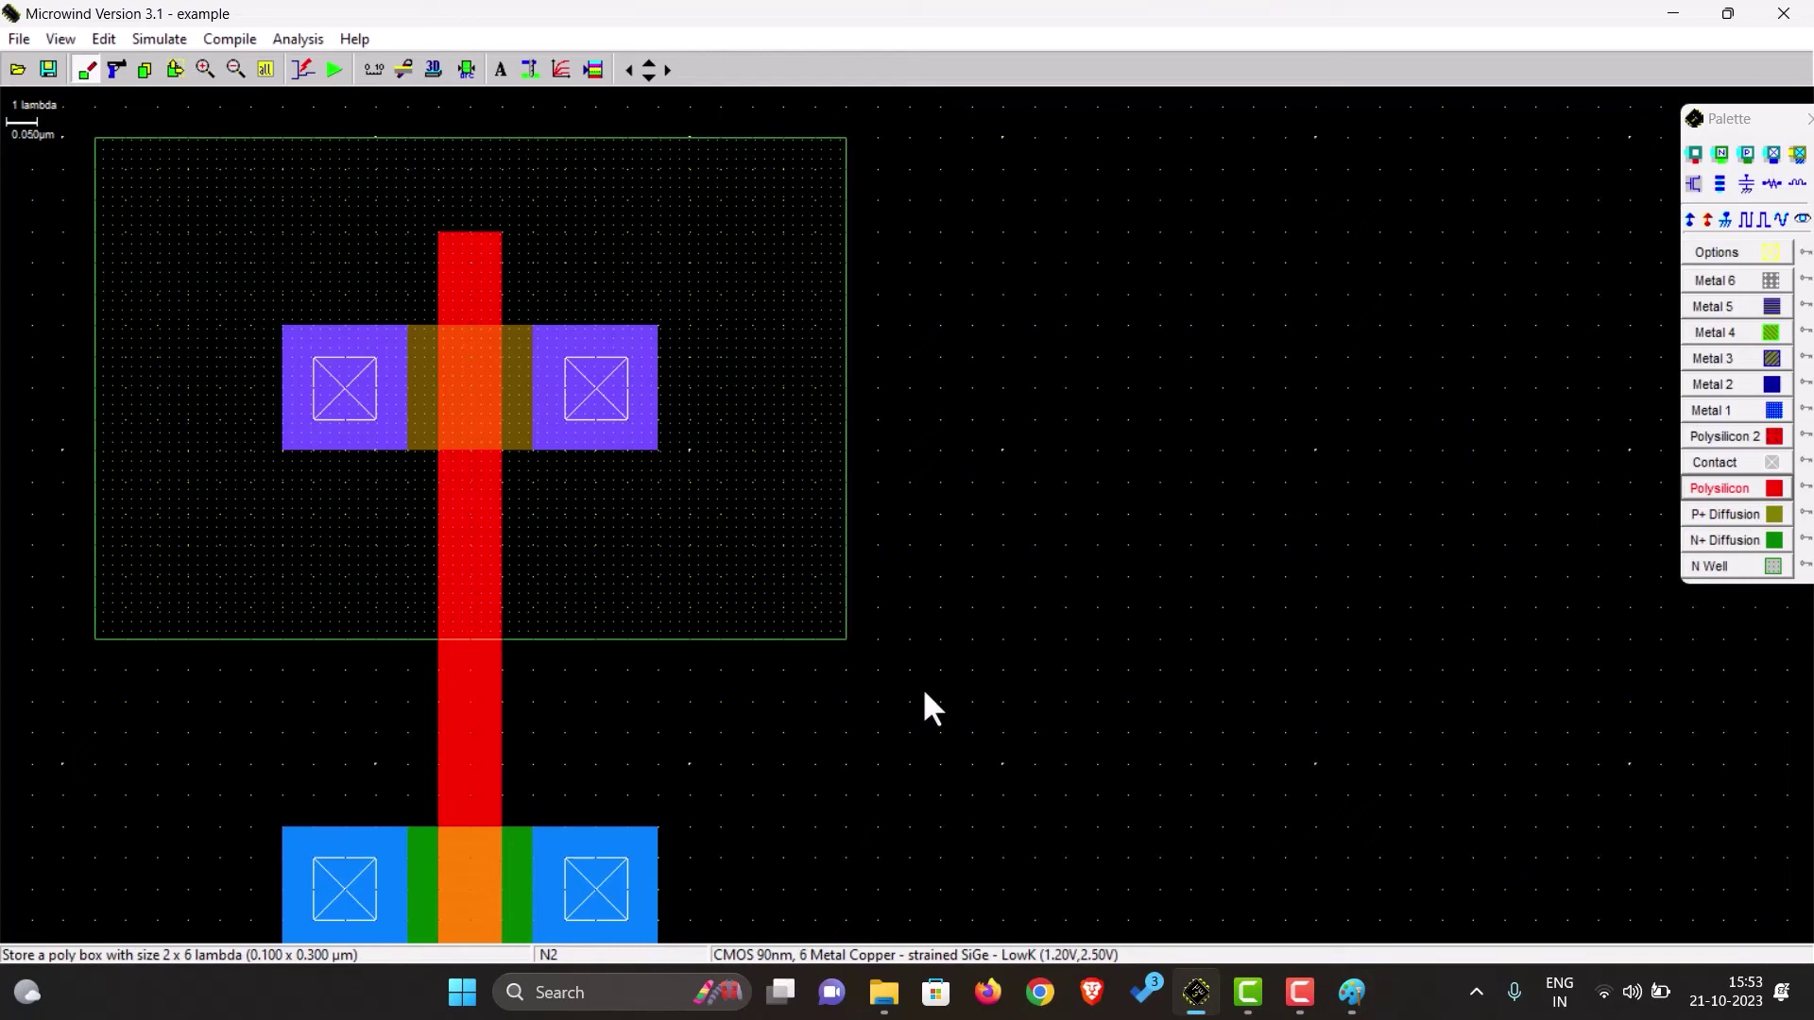
left_click(1731, 409)
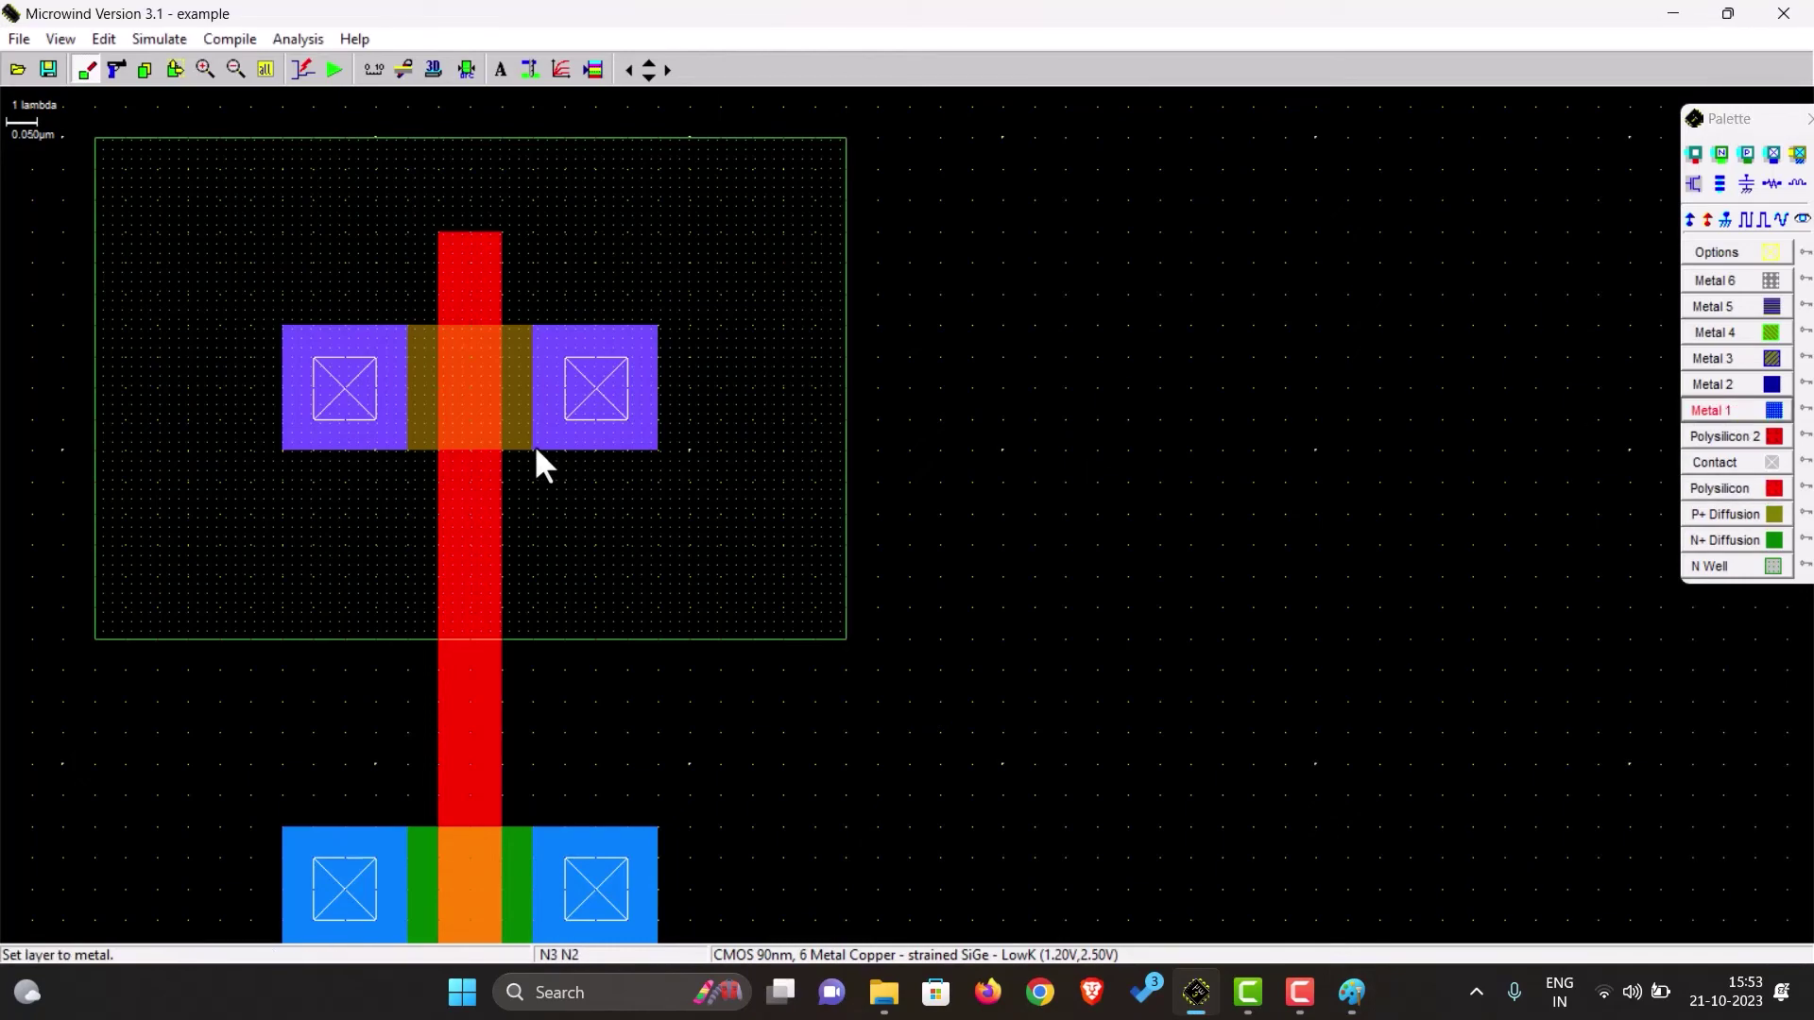
left_click_drag(535, 446, 656, 835)
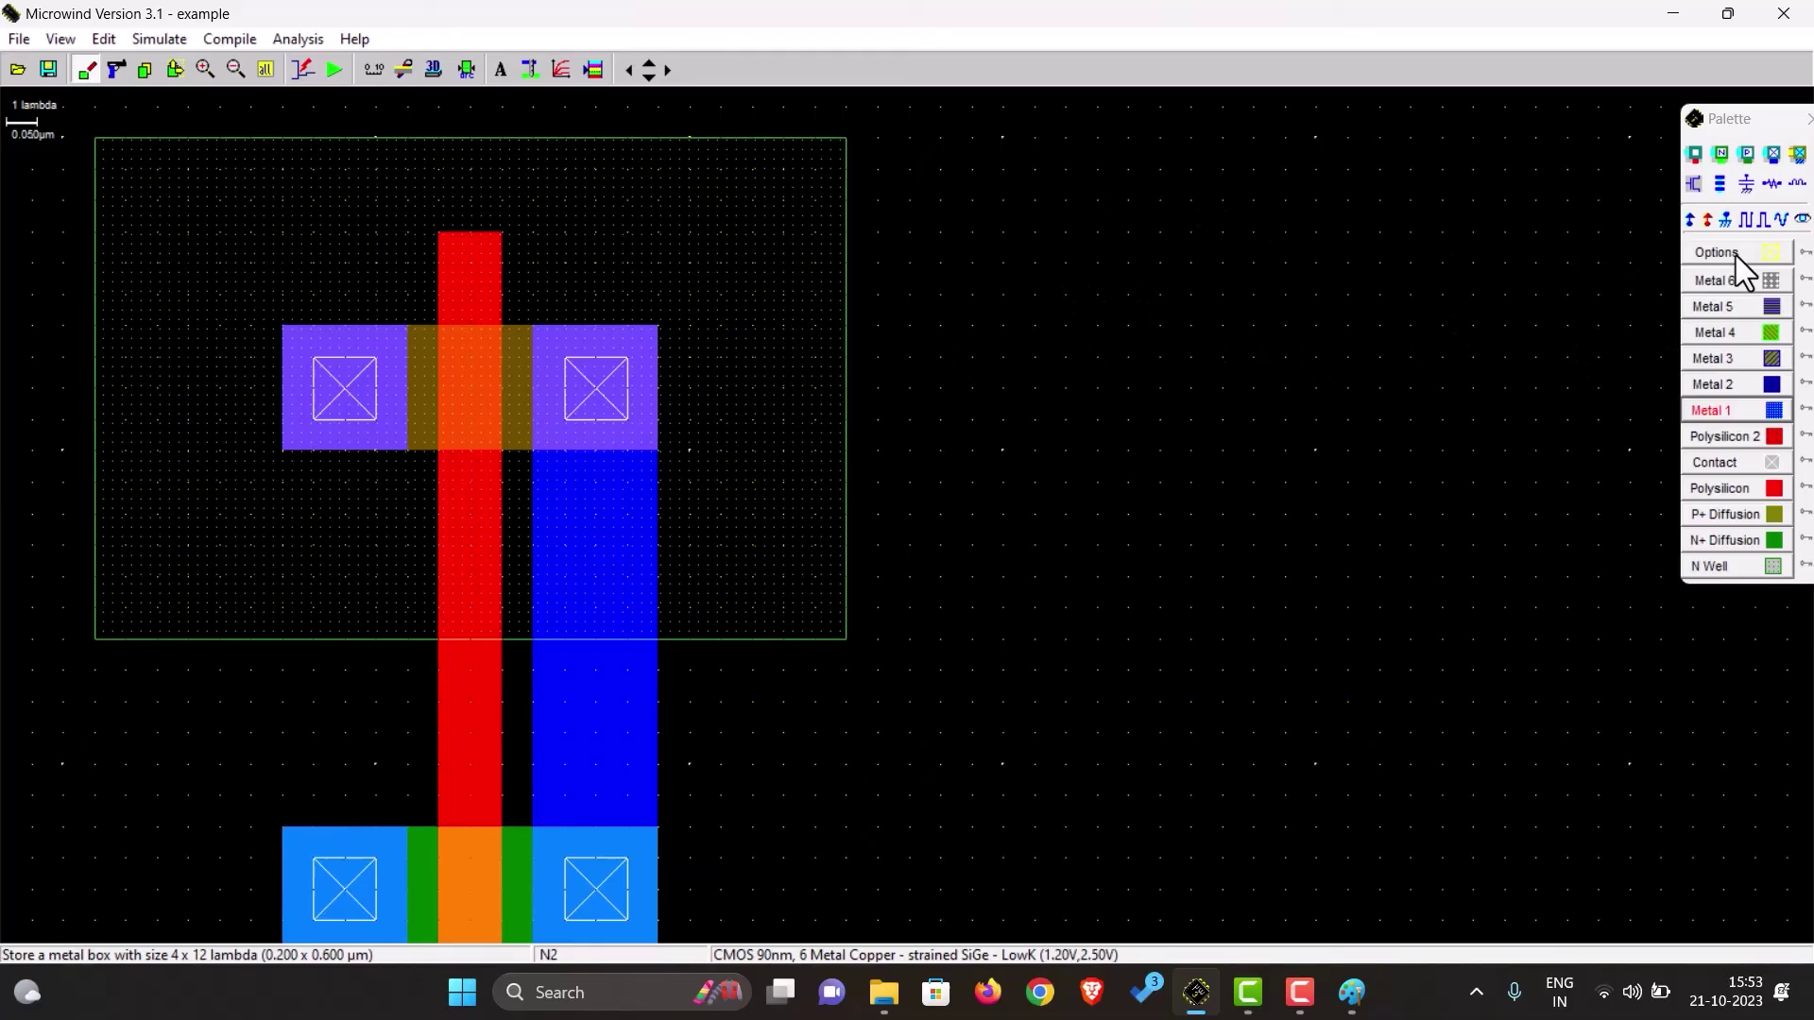
Place a Vdd+ supply on the upper transistor's left contact and a Vss- ground on the lower transistor's left contact
left_click(1691, 221)
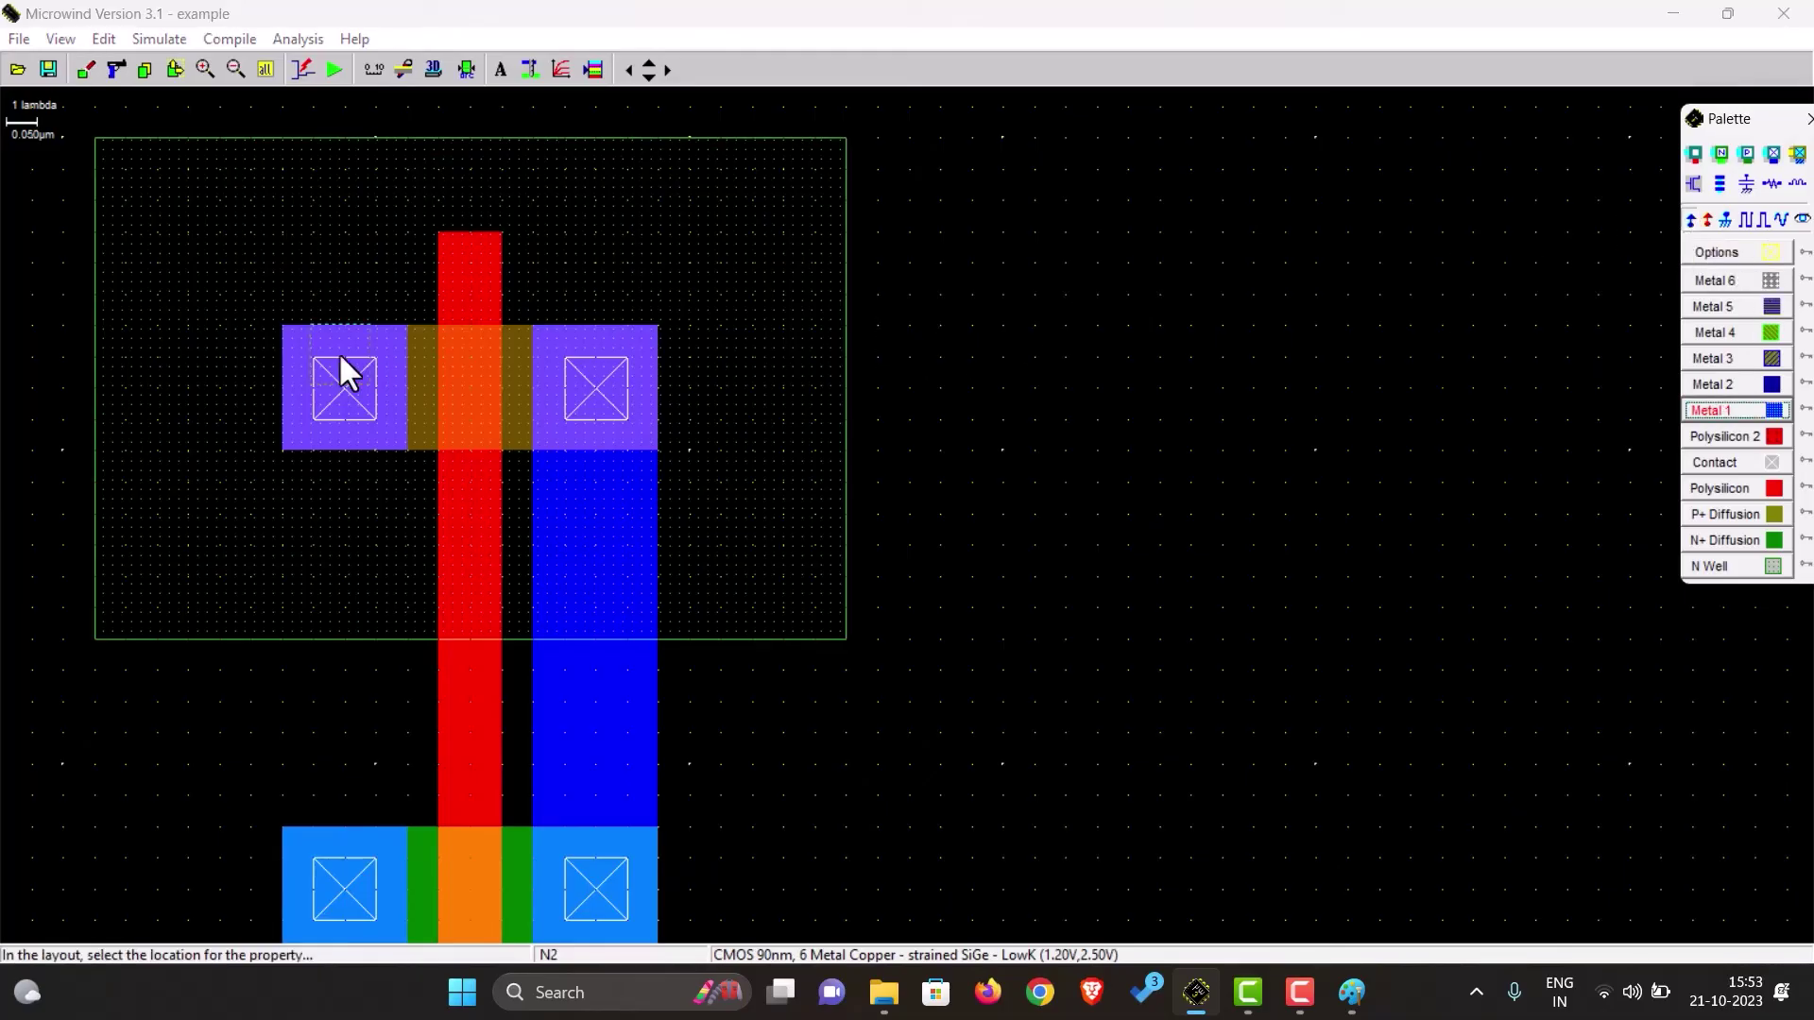
left_click(312, 358)
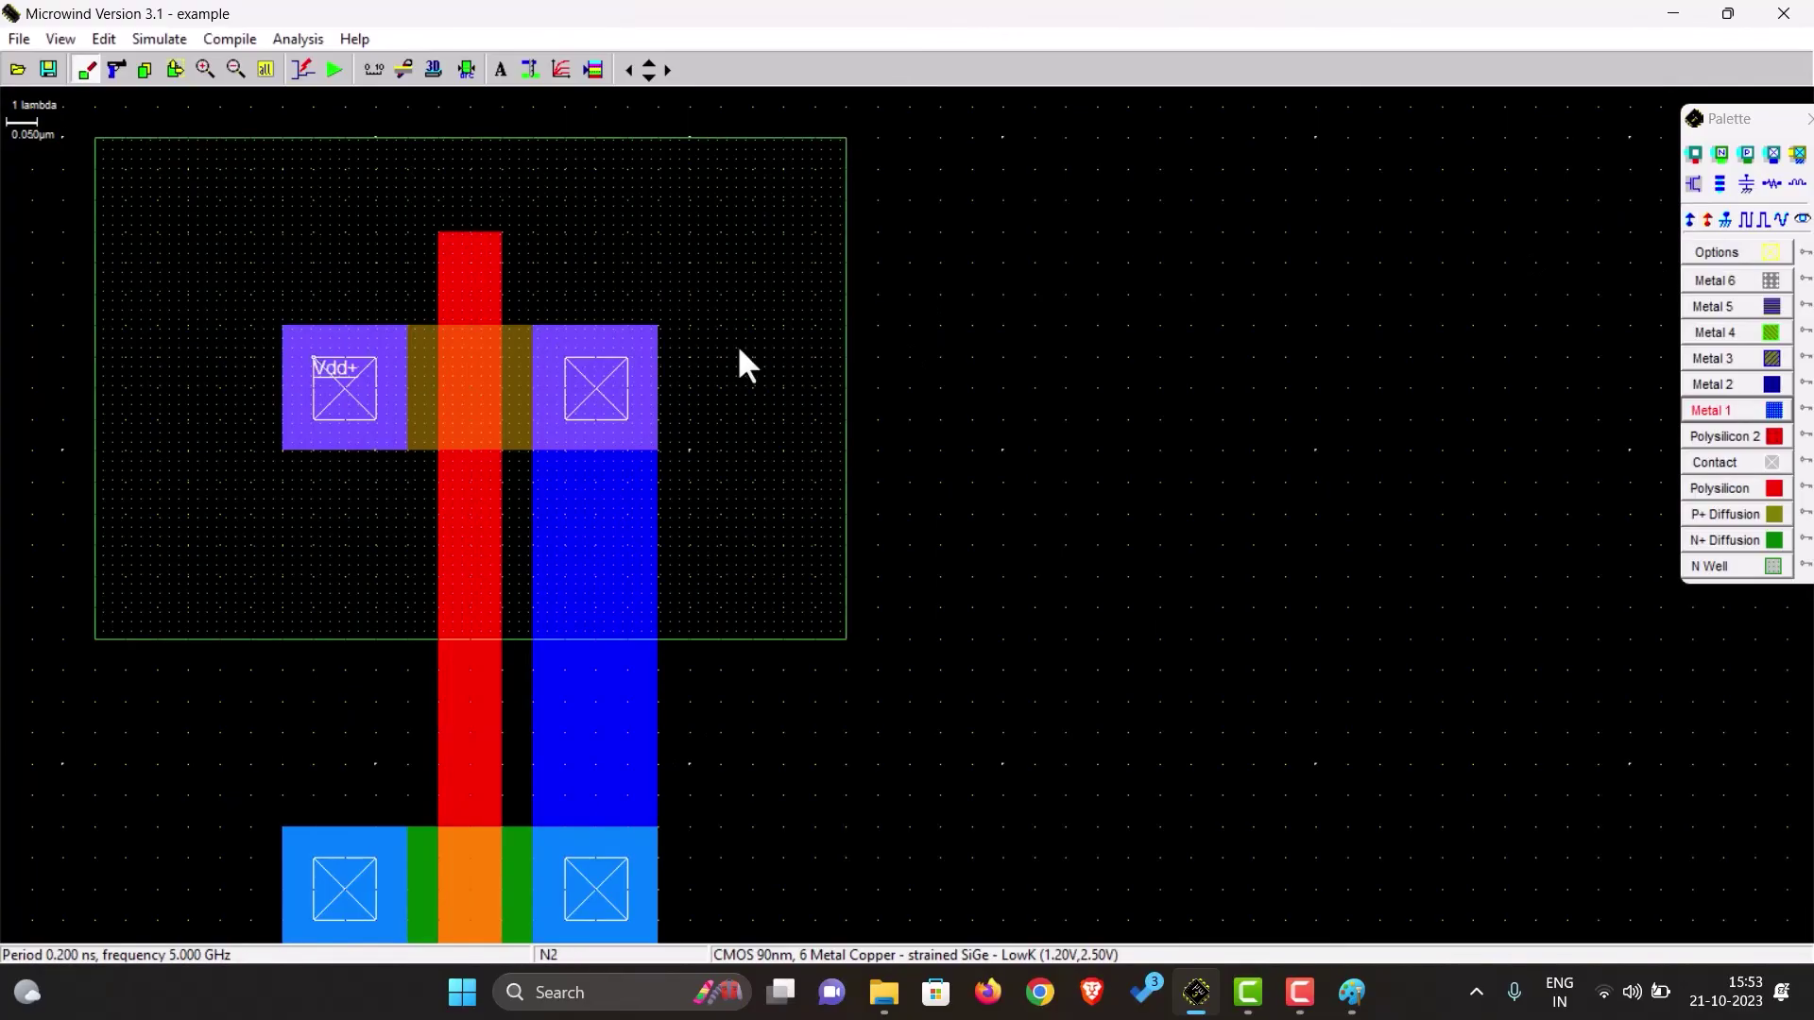
left_click(1725, 218)
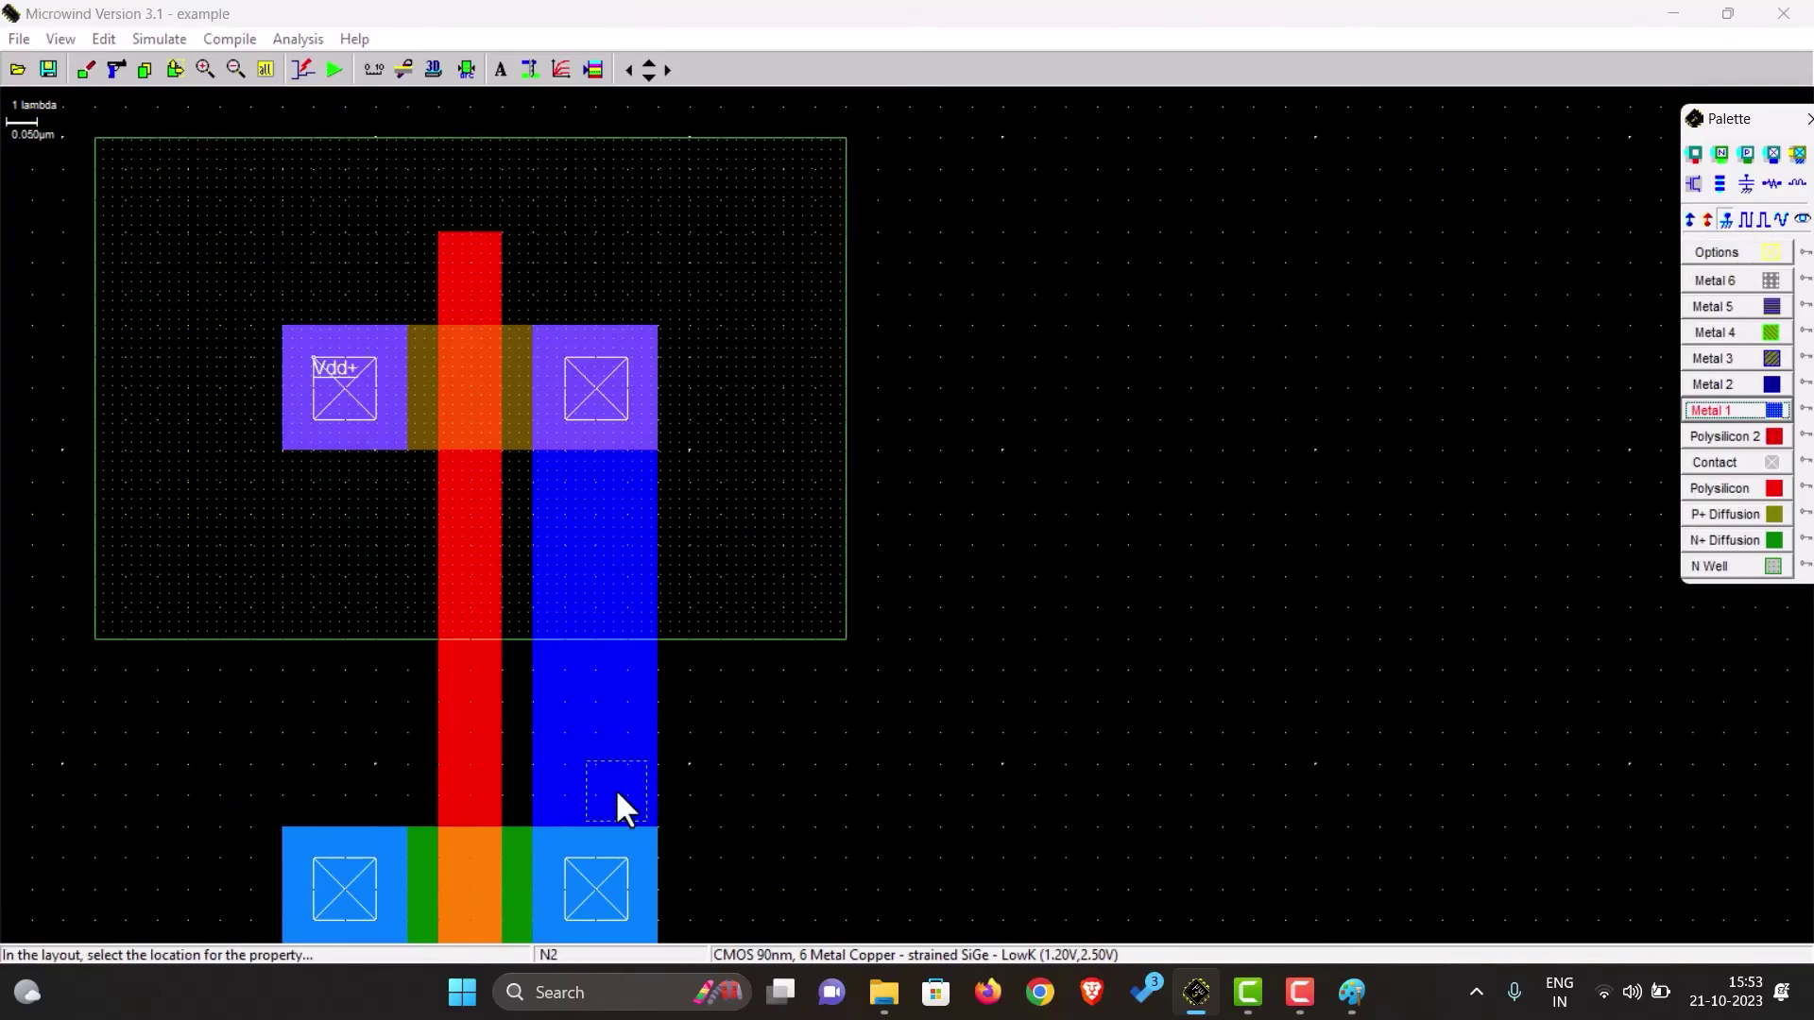
left_click(316, 909)
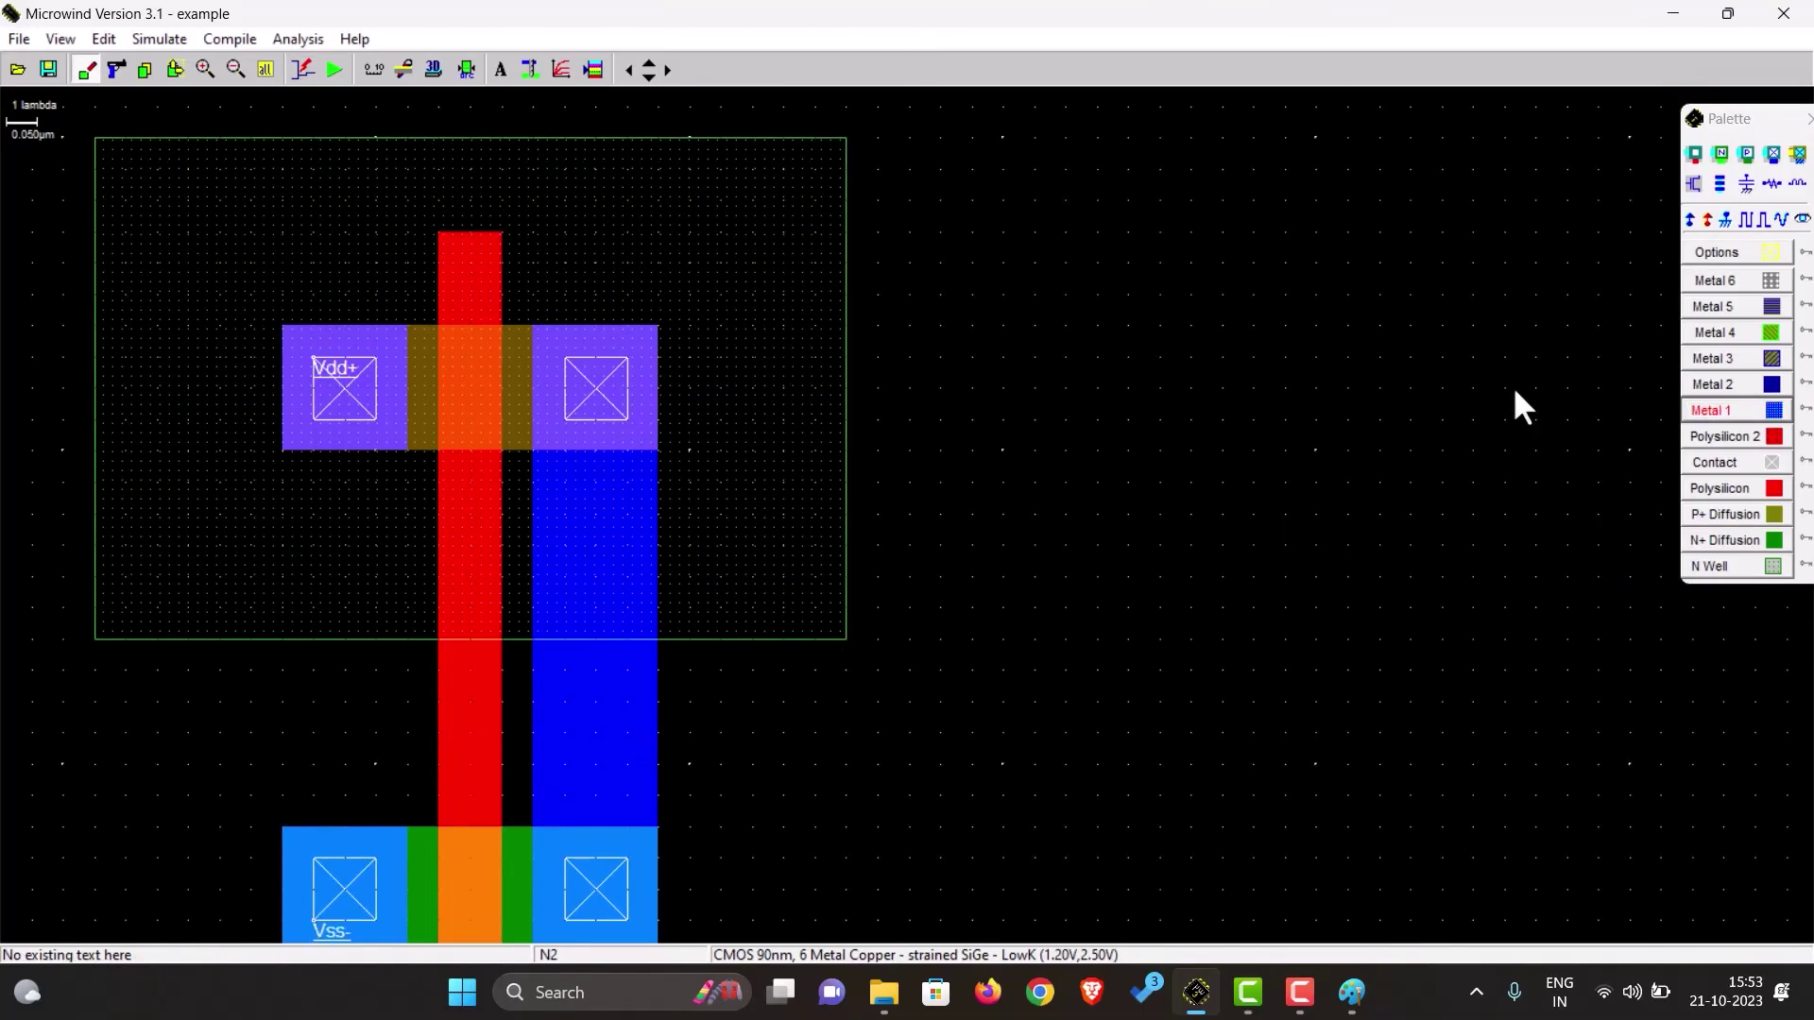
Add a visible node labelled "out" on the Metal 1 strip connecting the two transistors
left_click(1802, 218)
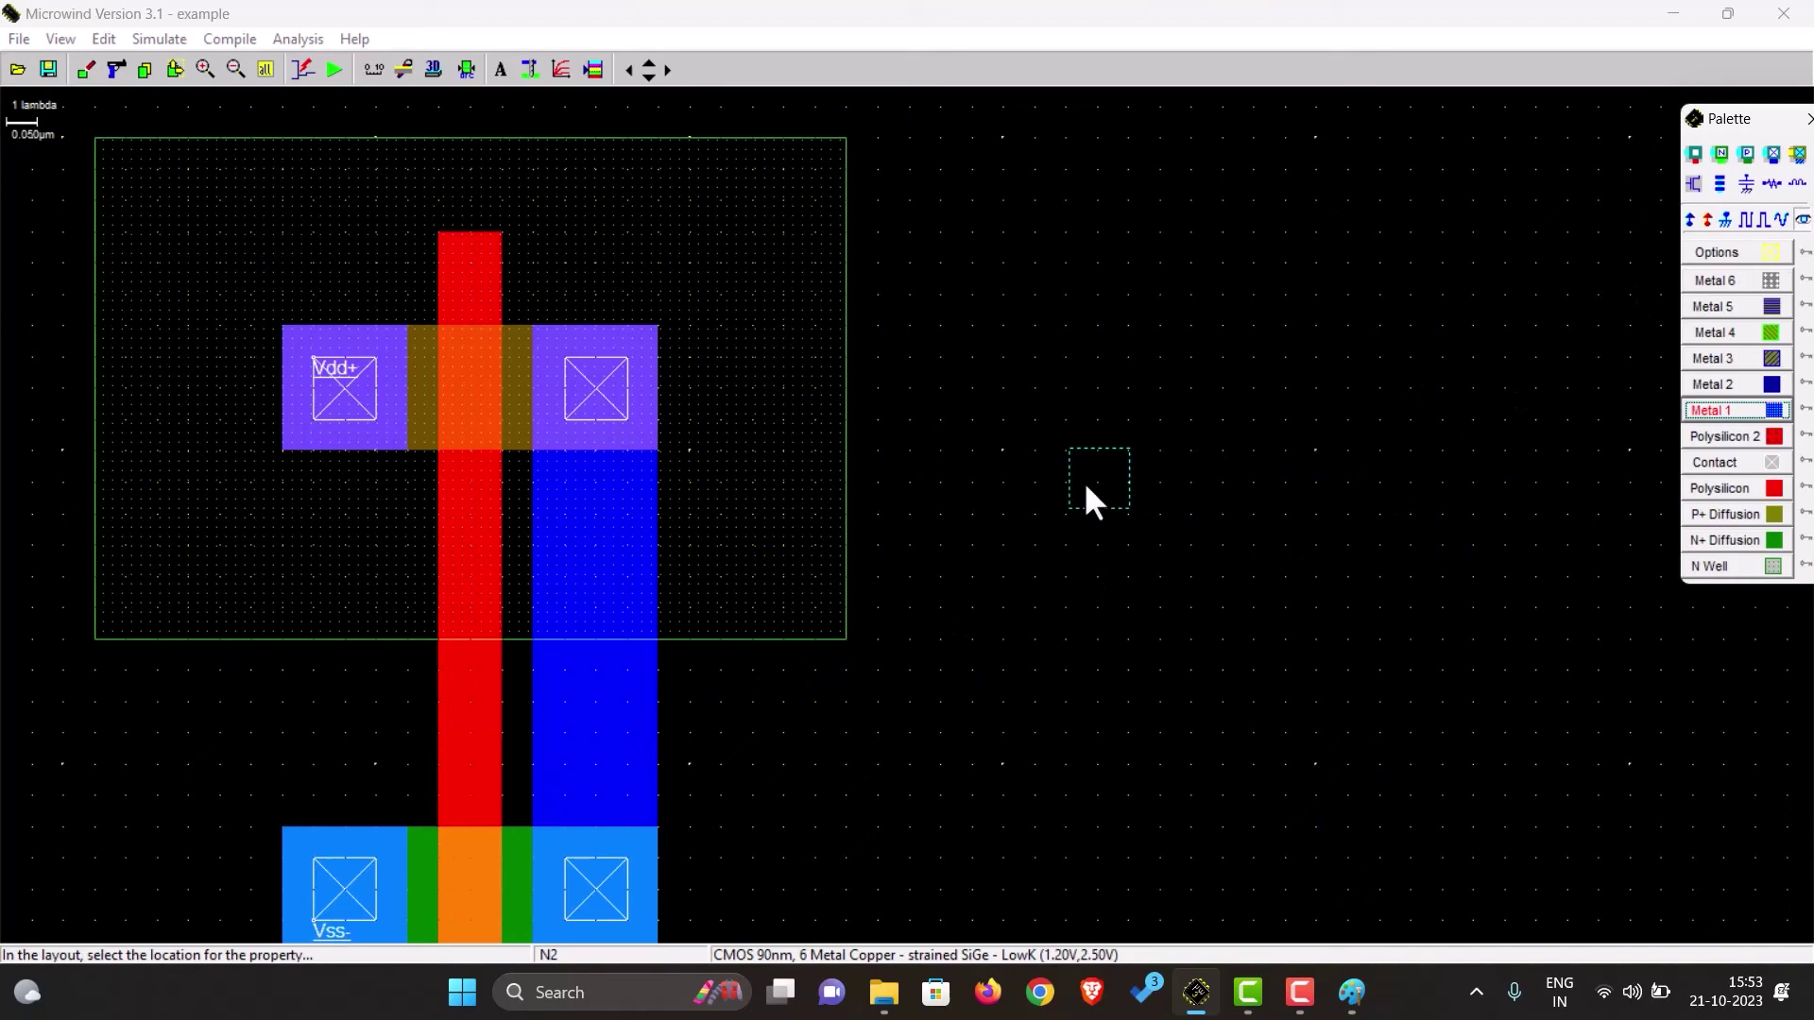
left_click(594, 667)
left_click(843, 383)
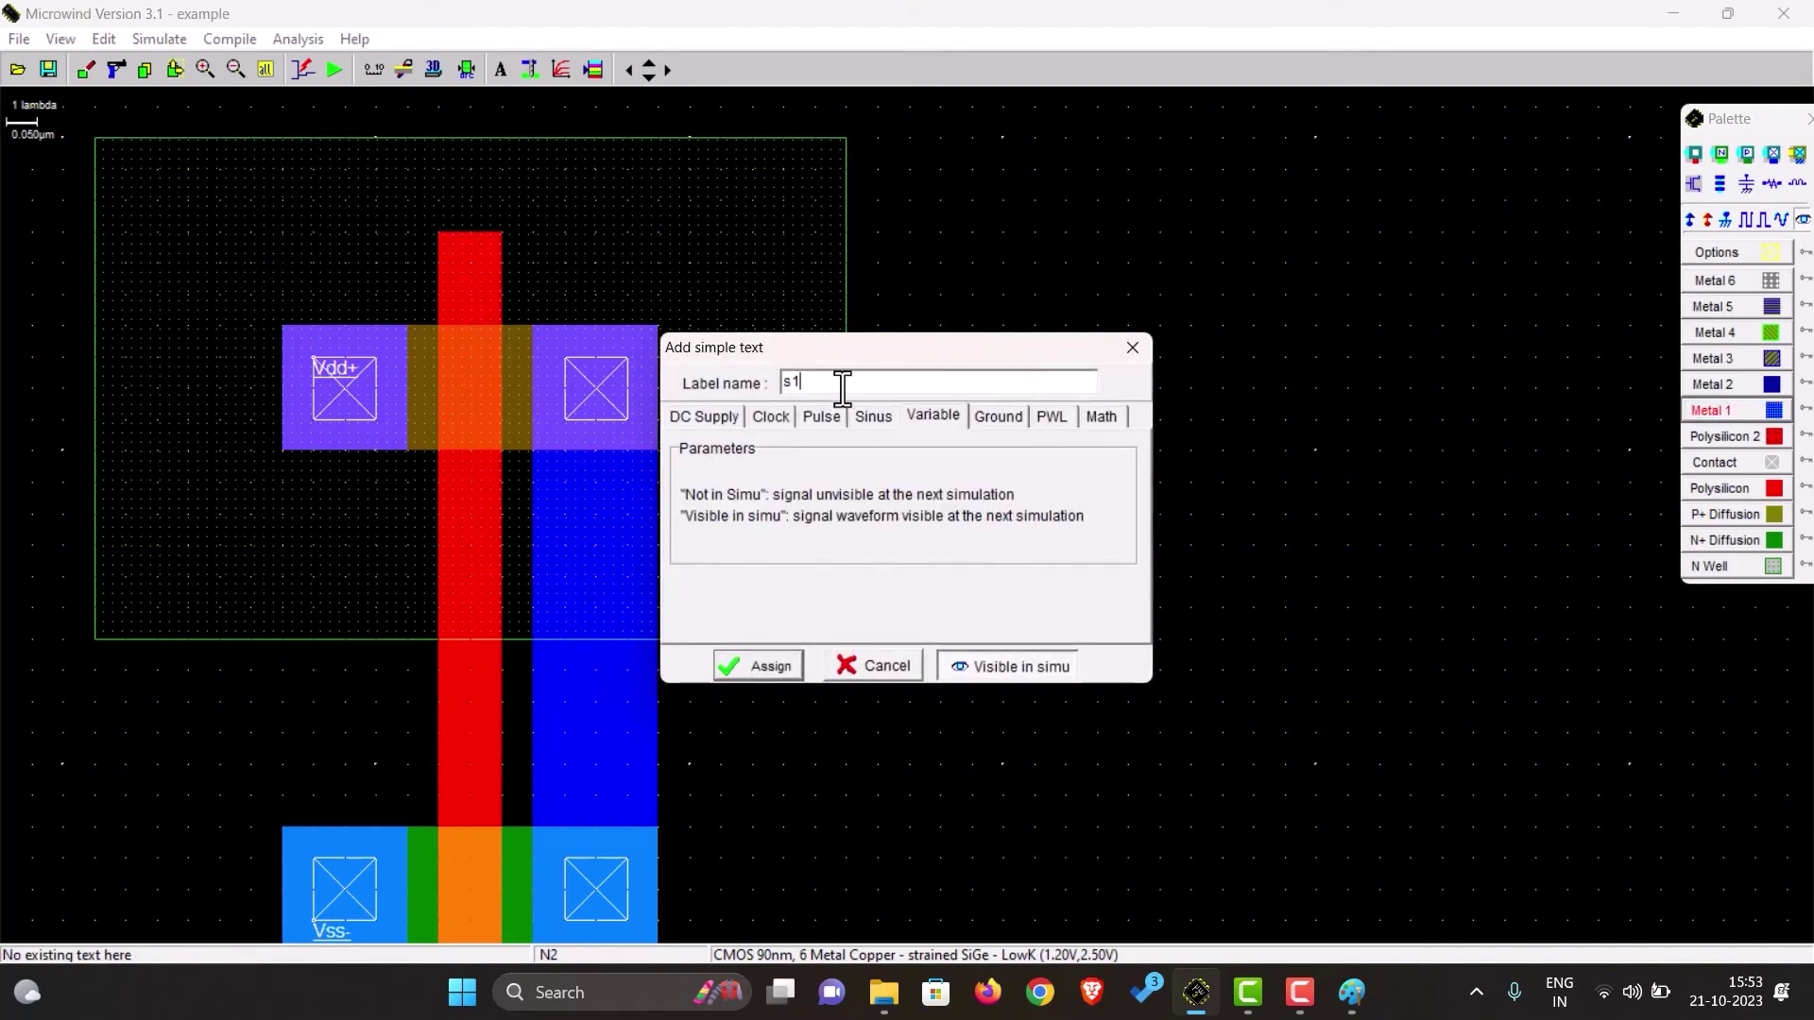
key("BackSpace")
key("BackSpace")
type("out")
left_click(756, 666)
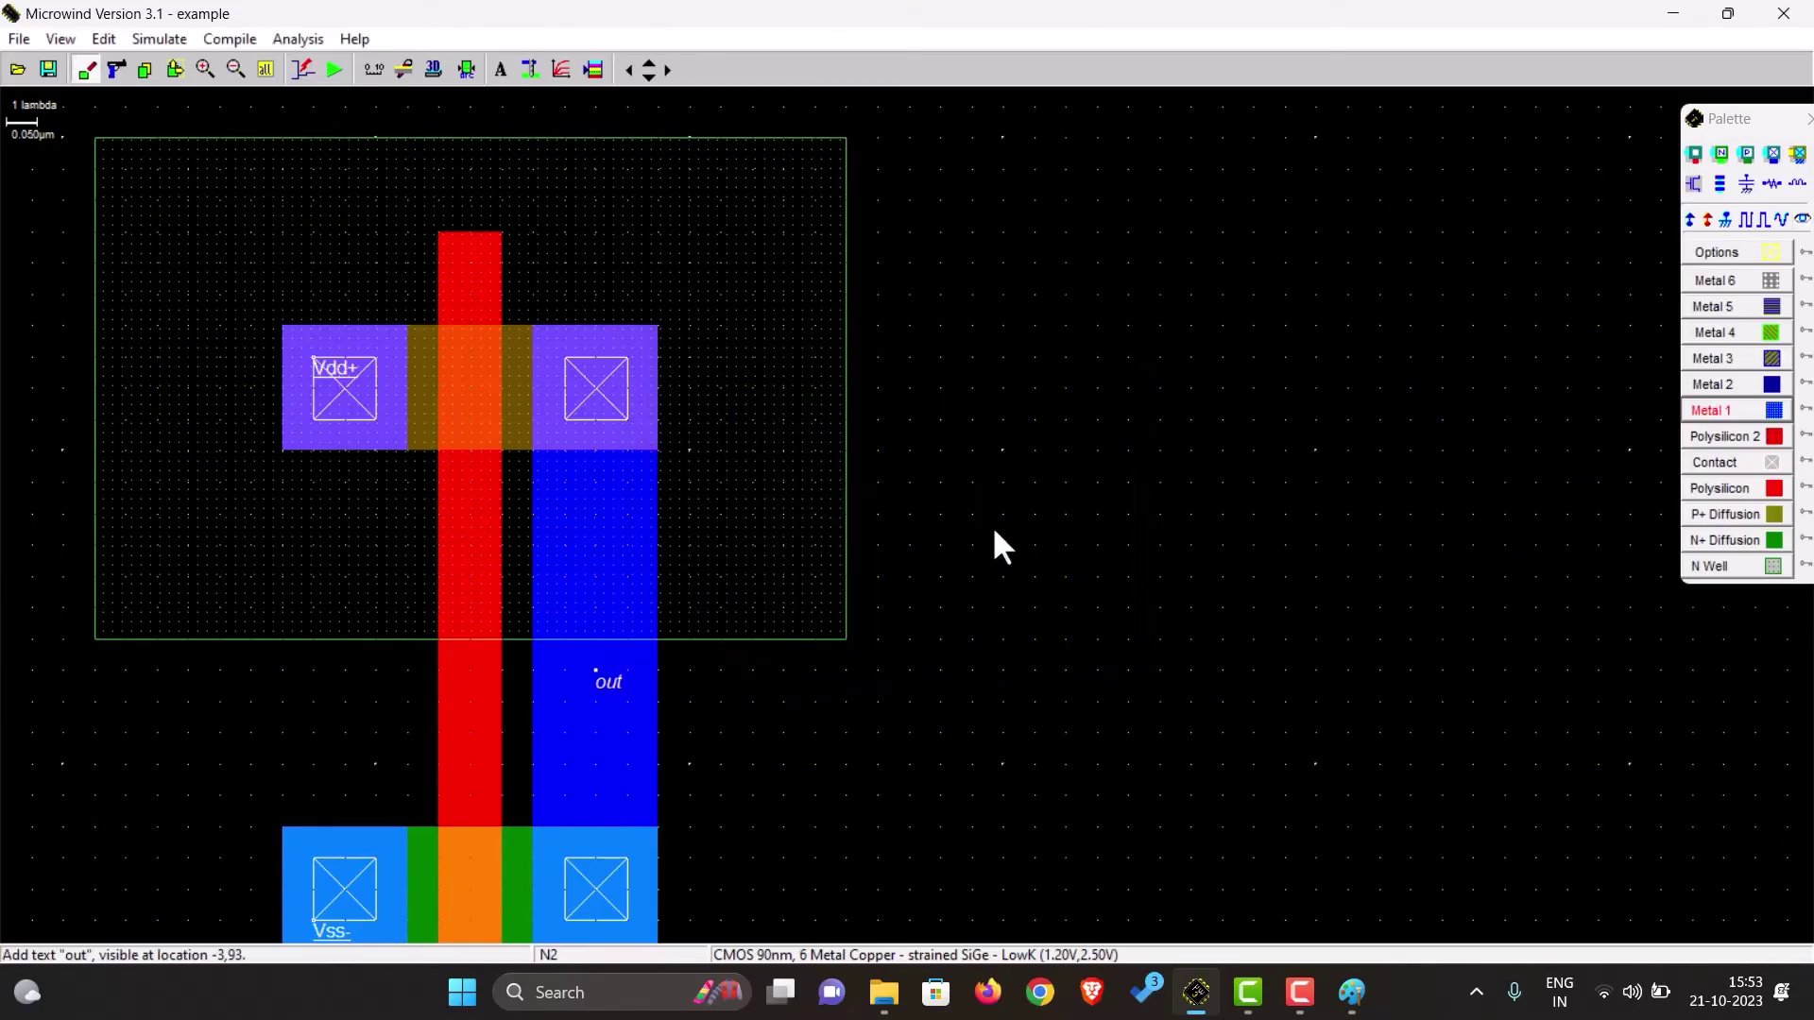
Add a clock labelled "input" to the upper end of the polysilicon gate, keeping its default timing
left_click(1744, 223)
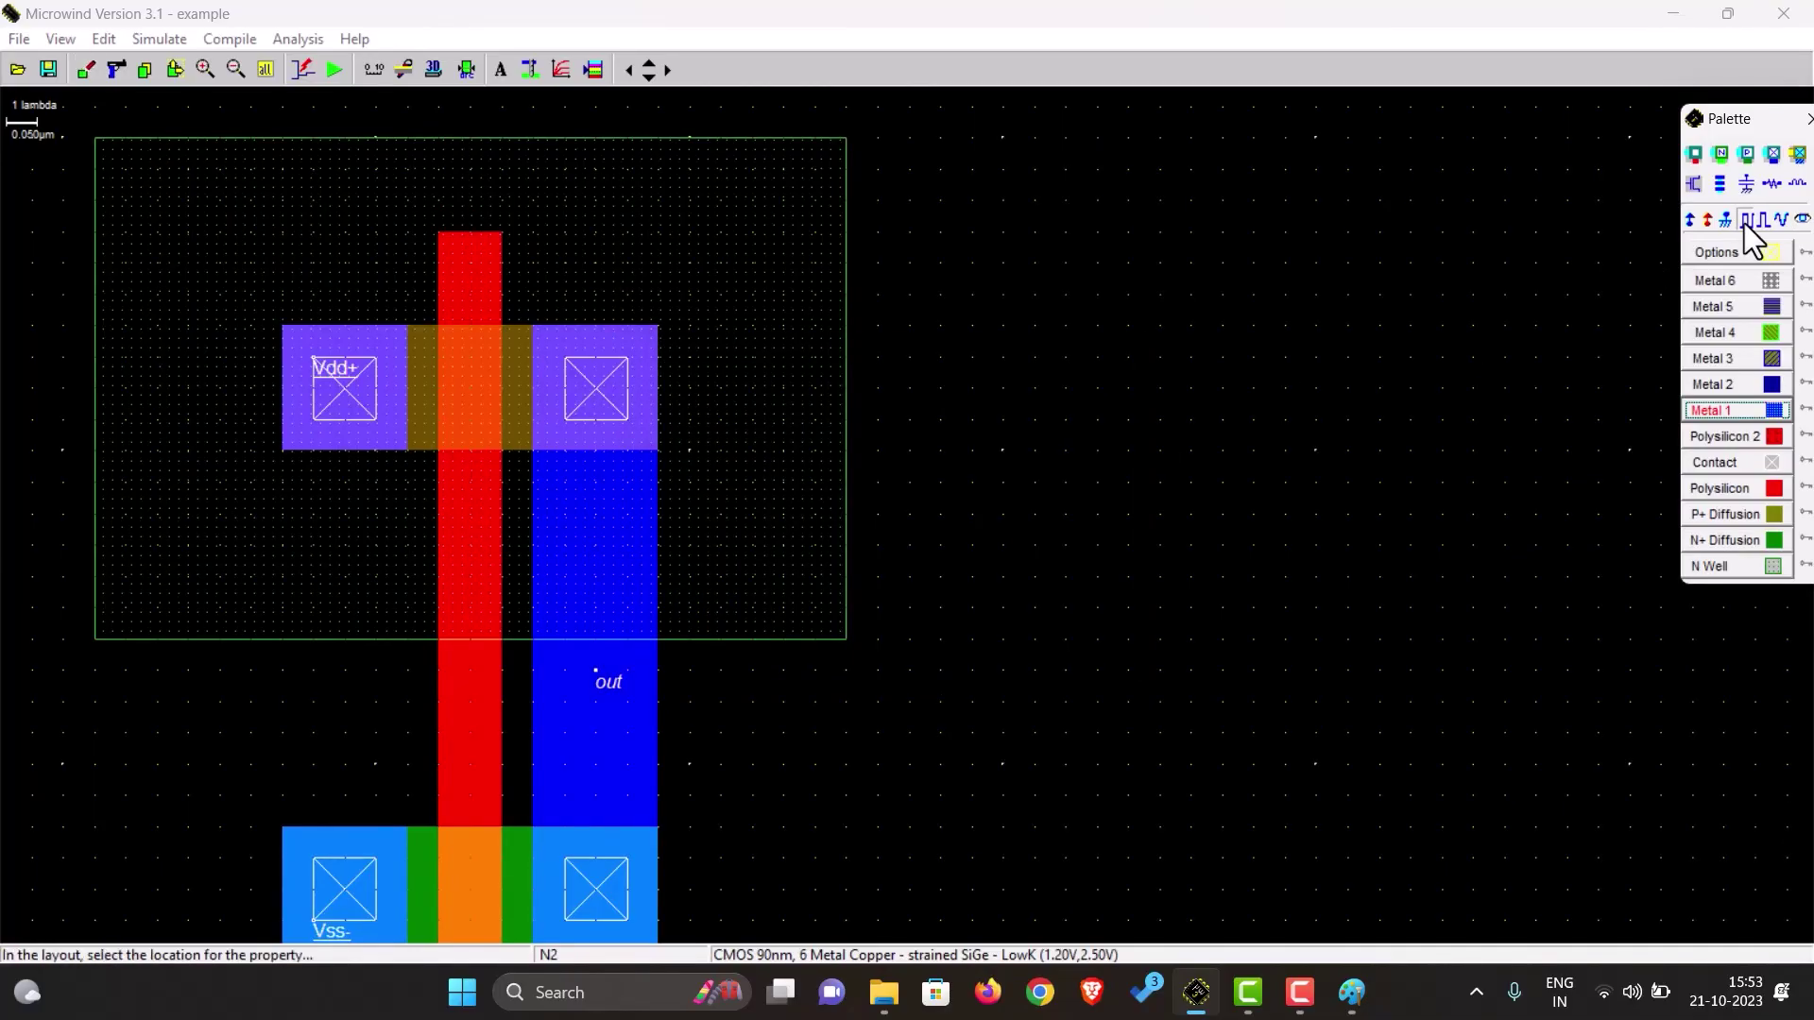
left_click(466, 263)
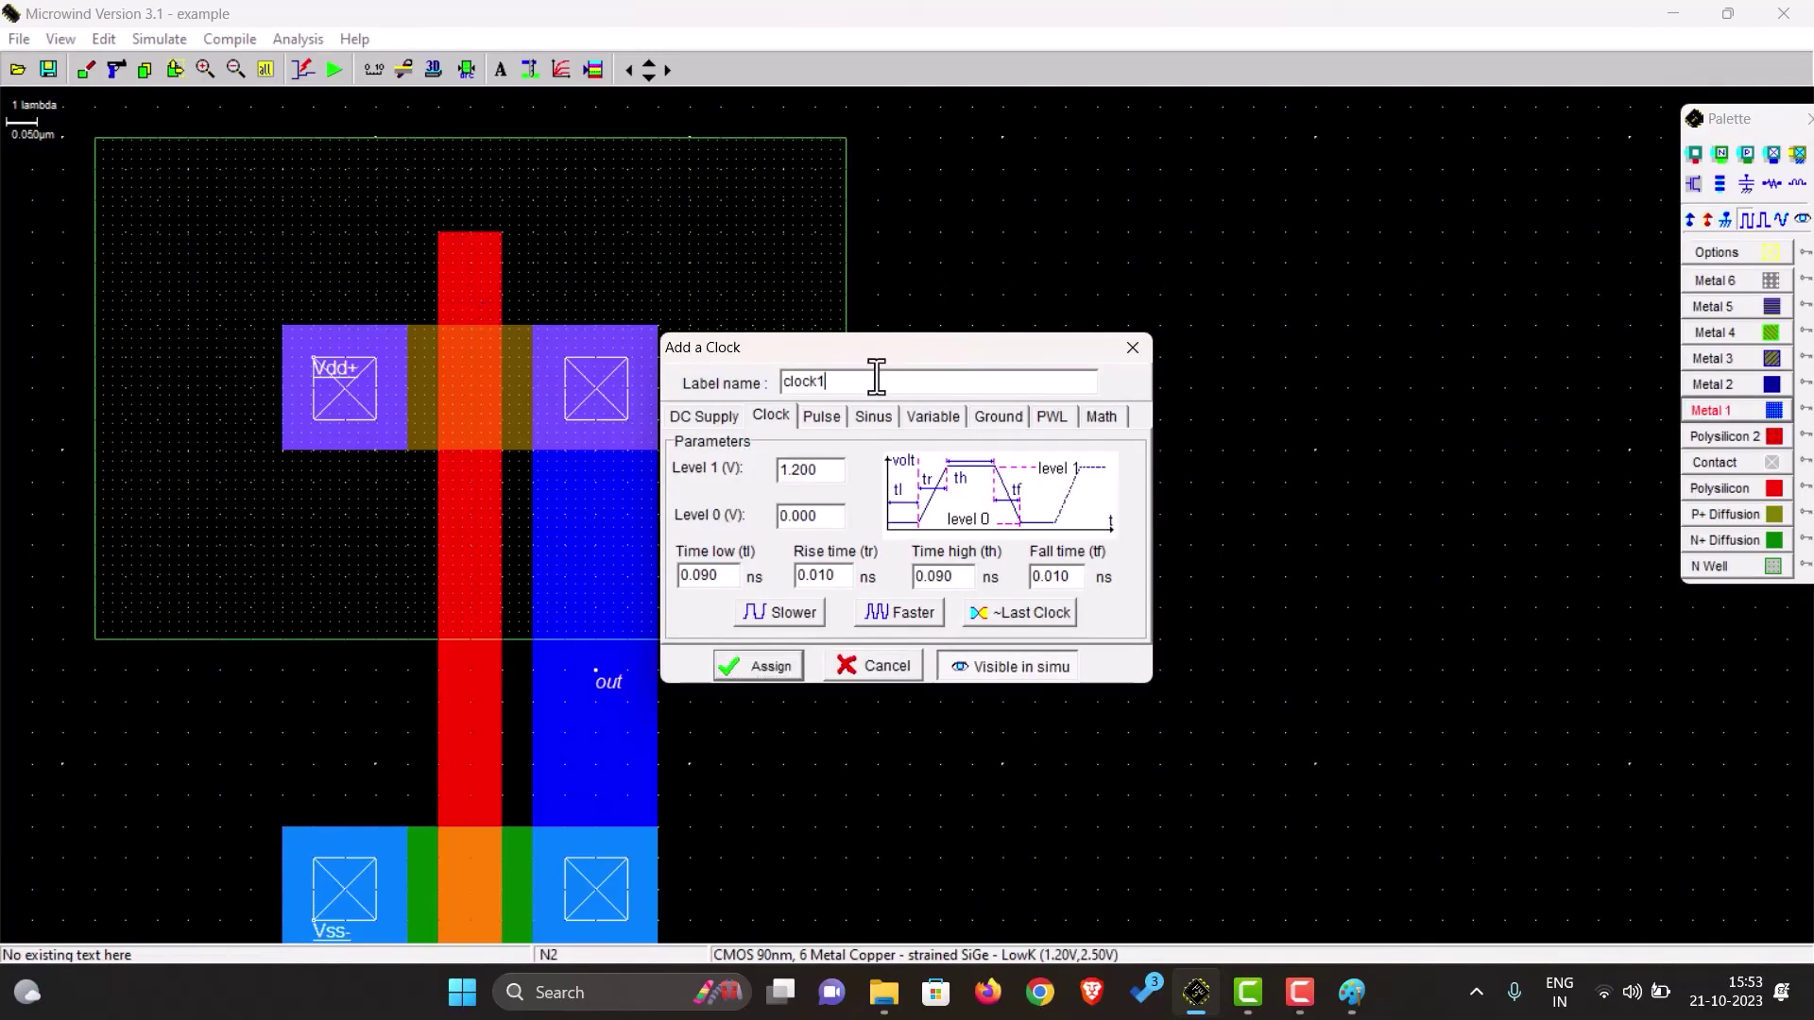
key("BackSpace")
key("BackSpace")
key("BackSpace")
key("BackSpace")
key("BackSpace")
key("BackSpace")
type("input")
left_click(756, 665)
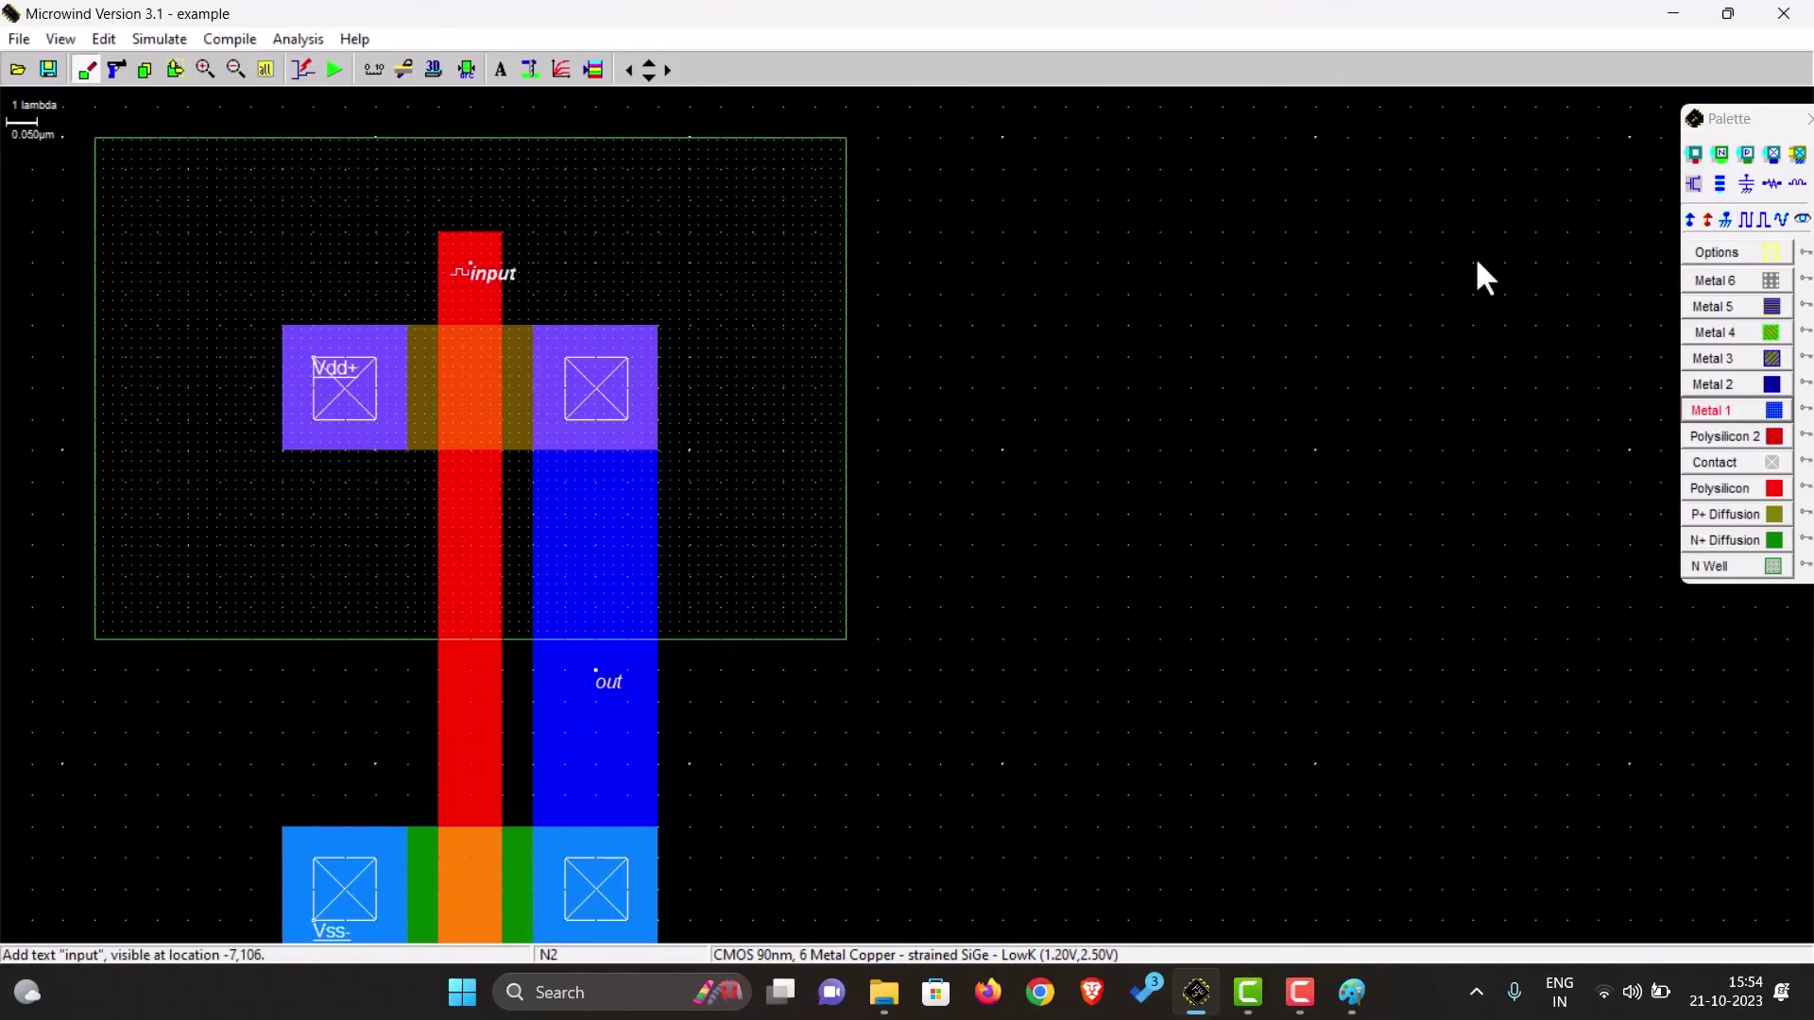
Place a Vdd+ supply inside the upper-right corner of the N Well to bias it
left_click(1692, 221)
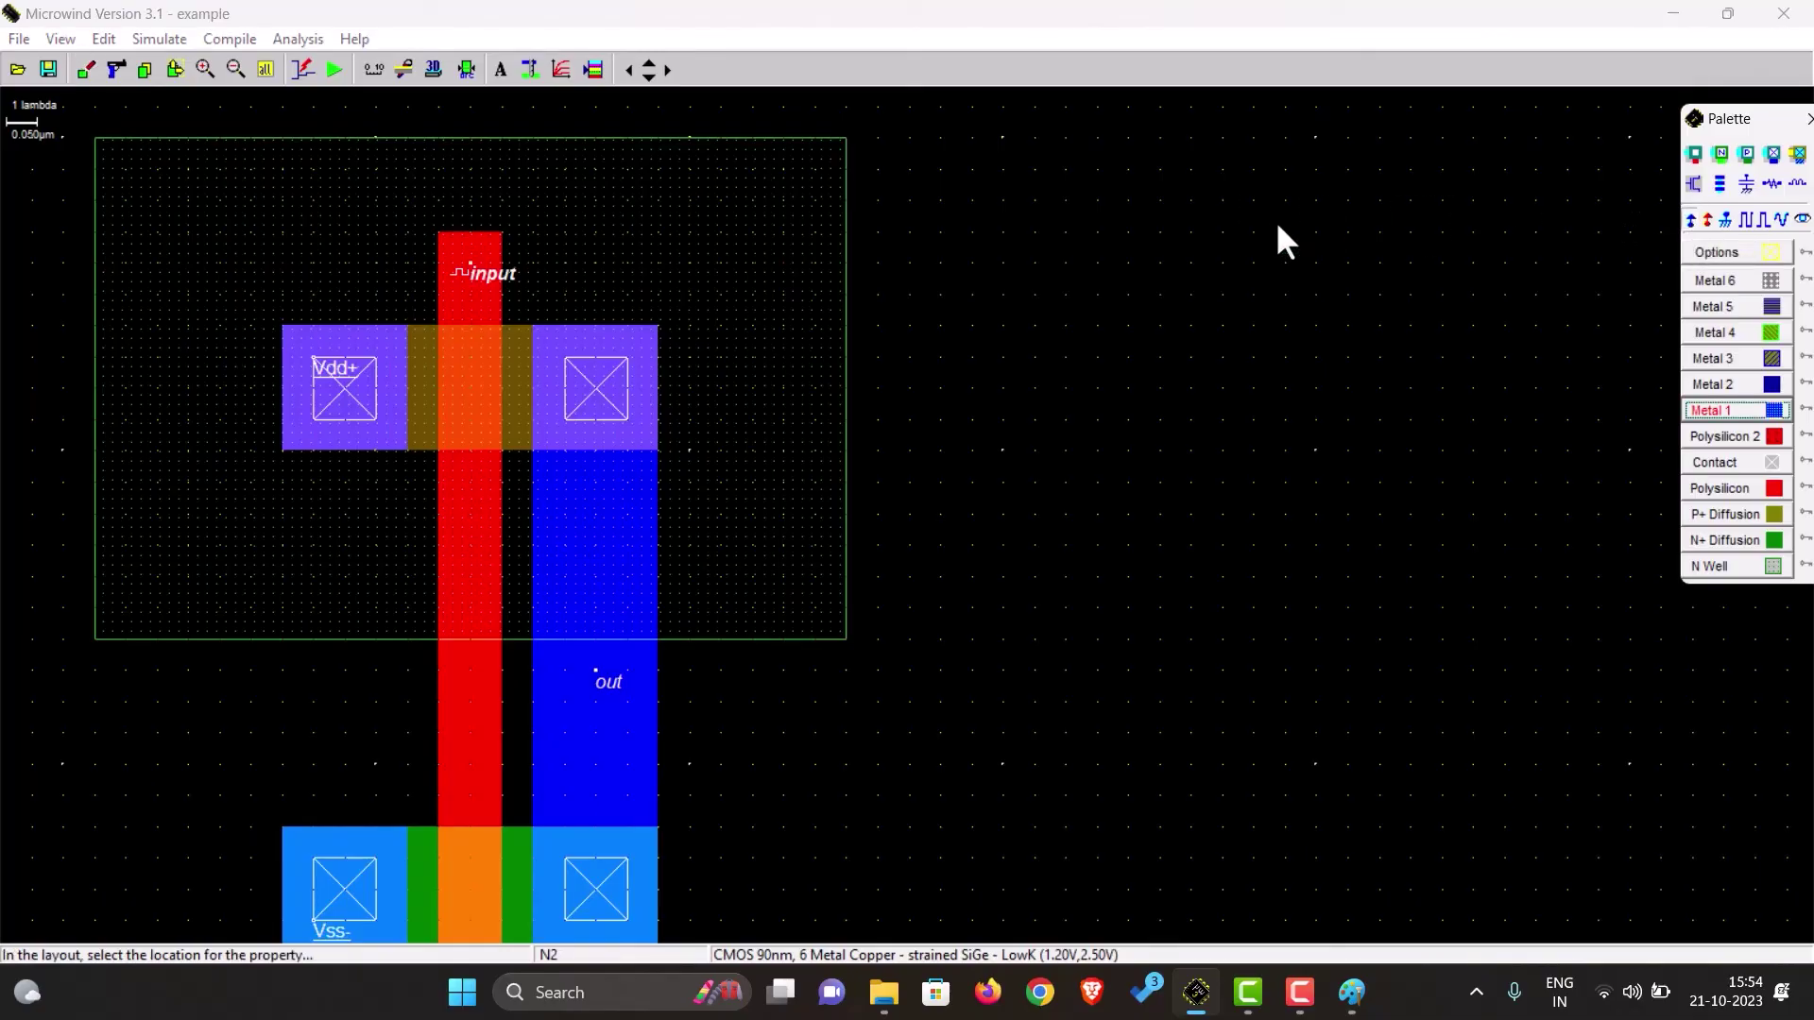
left_click(812, 170)
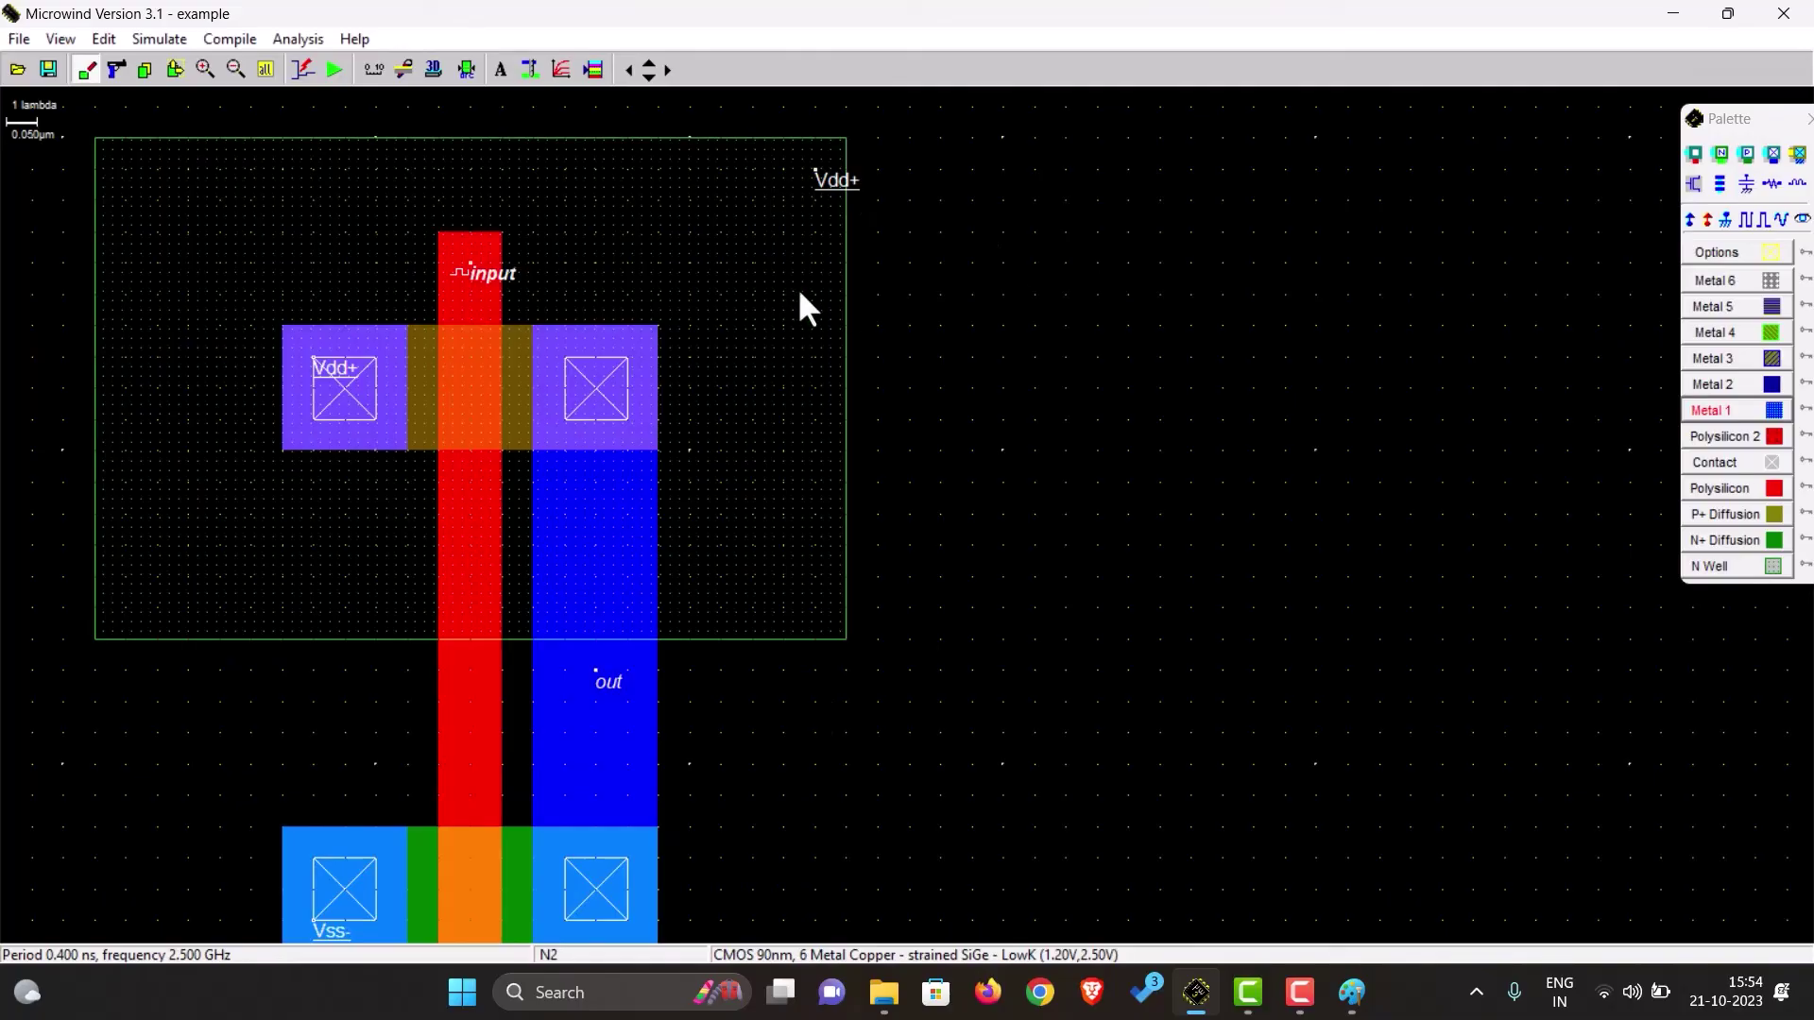
Run the analog simulation of the inverter and set the waveform time scale to 2n
left_click(334, 70)
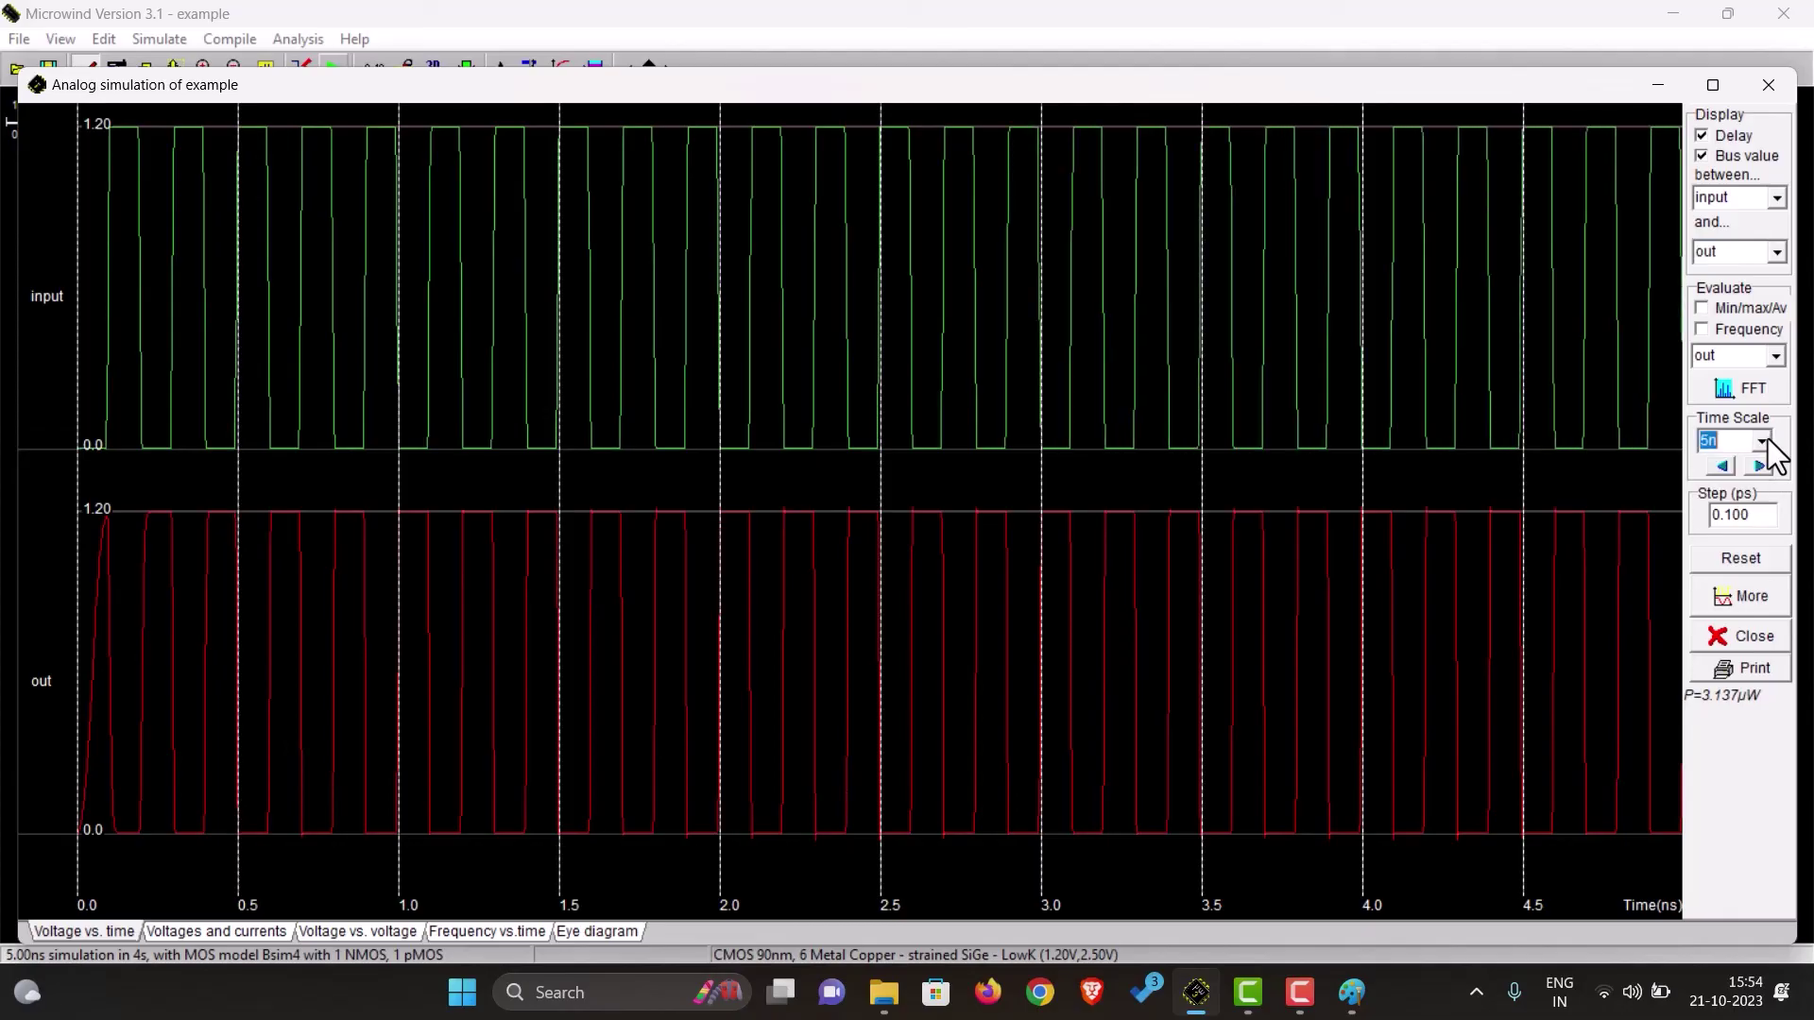
left_click(1762, 441)
left_click(1729, 464)
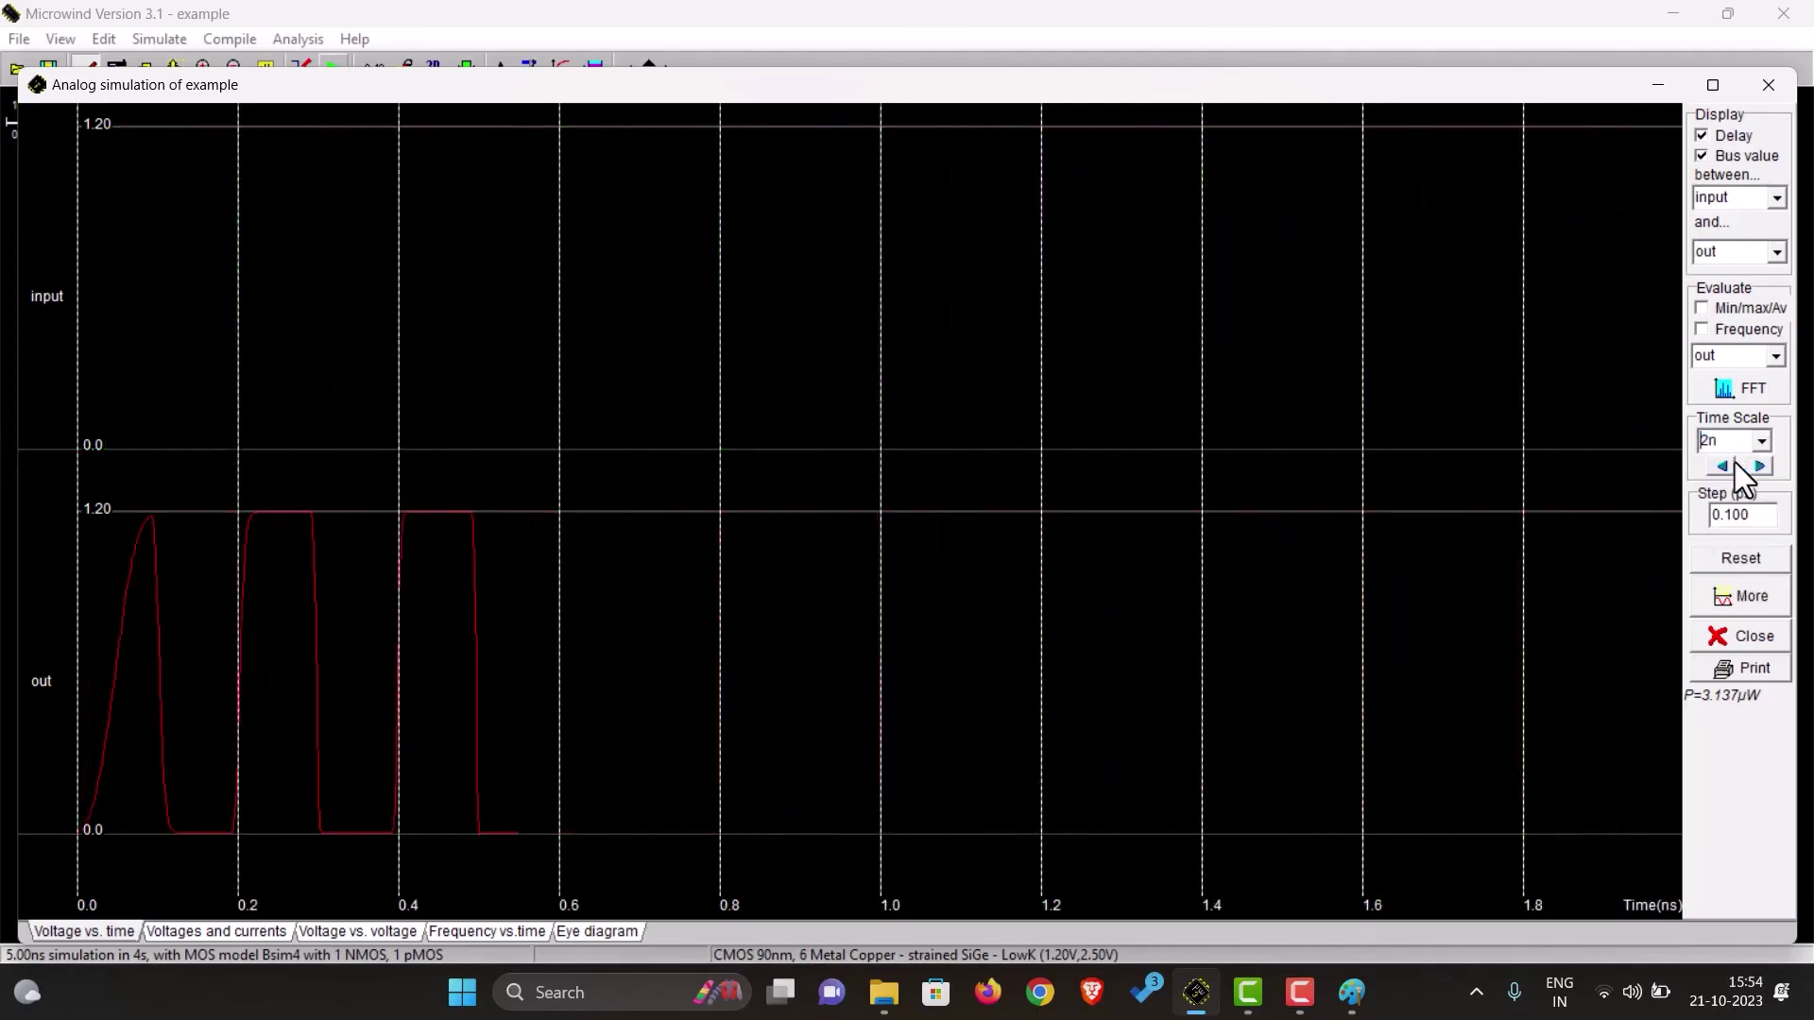